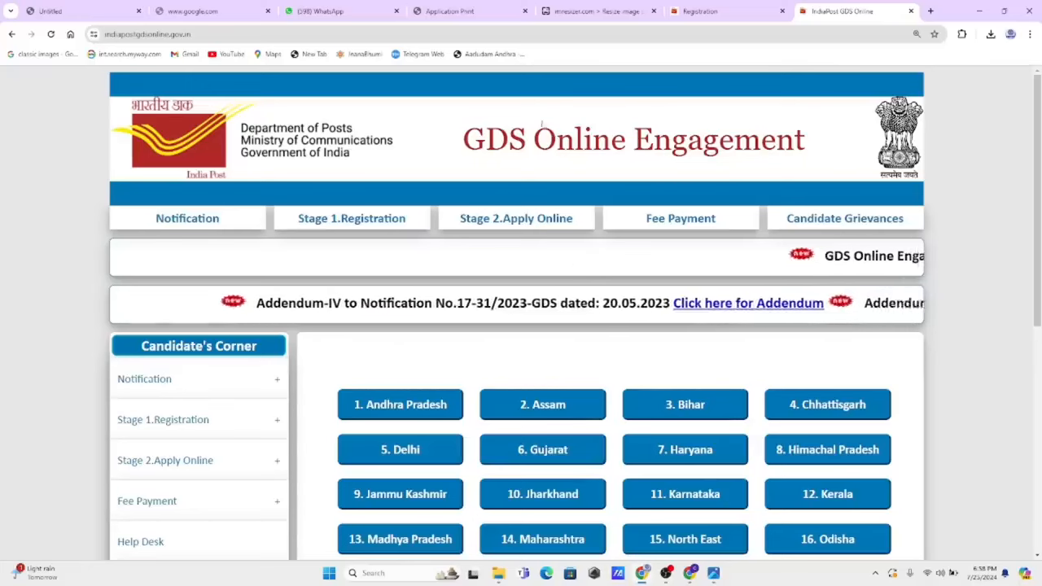
Examine the GDS Online Engagement home page, including its announcements and the list of state circles
{"action": "scroll", "coordinate": [553, 131], "scroll_direction": "down", "scroll_amount": 3}
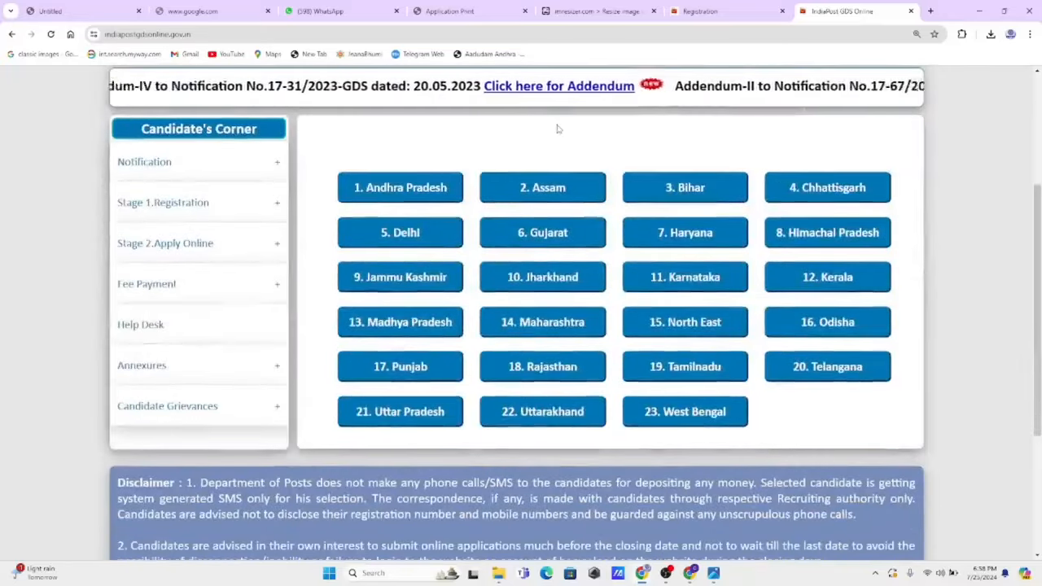
{"action": "scroll", "coordinate": [557, 129], "scroll_direction": "up", "scroll_amount": 1}
{"action": "scroll", "coordinate": [559, 128], "scroll_direction": "up", "scroll_amount": 1}
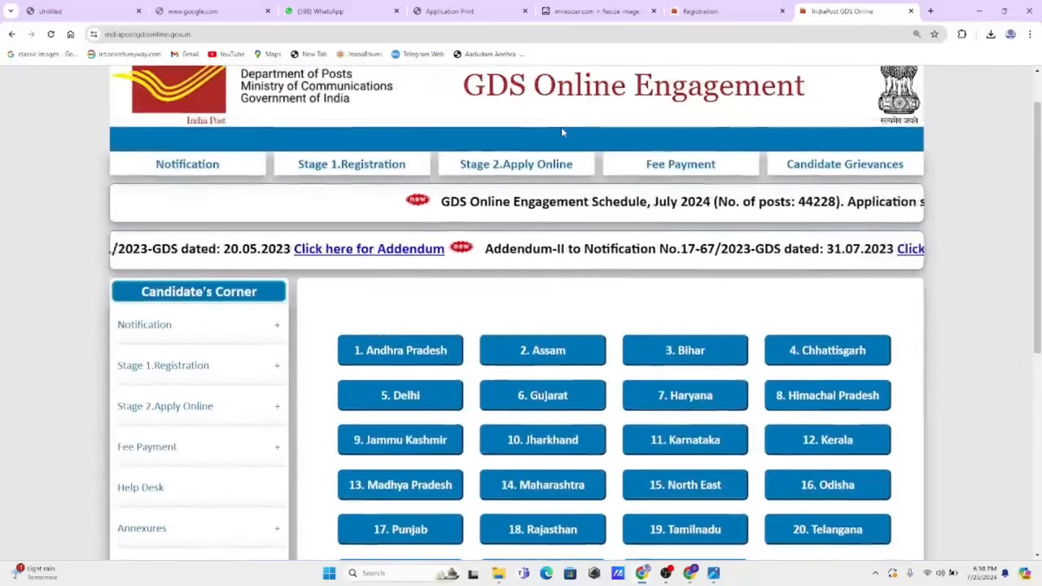
{"action": "scroll", "coordinate": [561, 127], "scroll_direction": "up", "scroll_amount": 1}
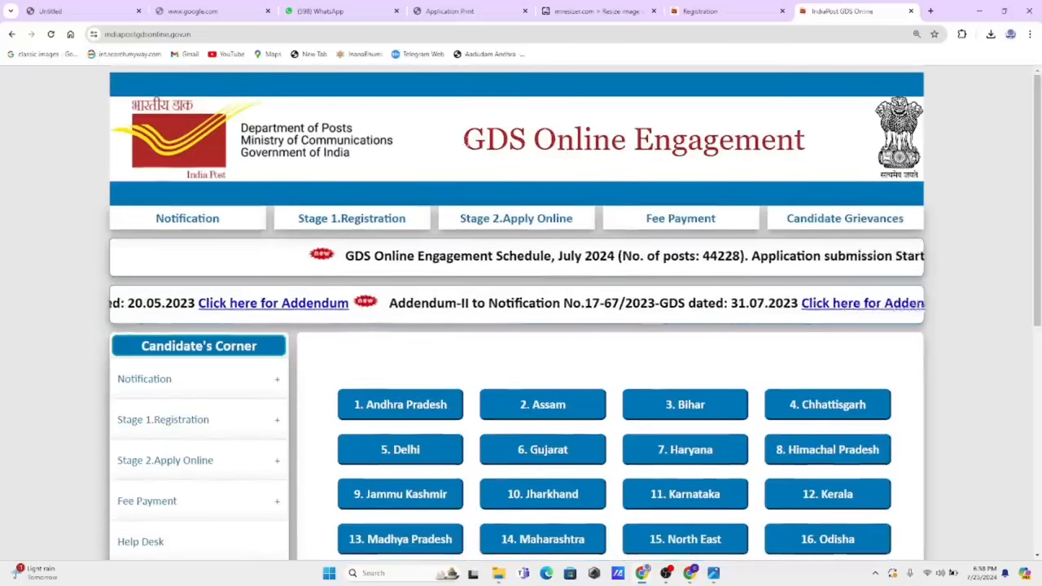
{"action": "left_click_drag", "start_coordinate": [461, 140], "coordinate": [641, 157]}
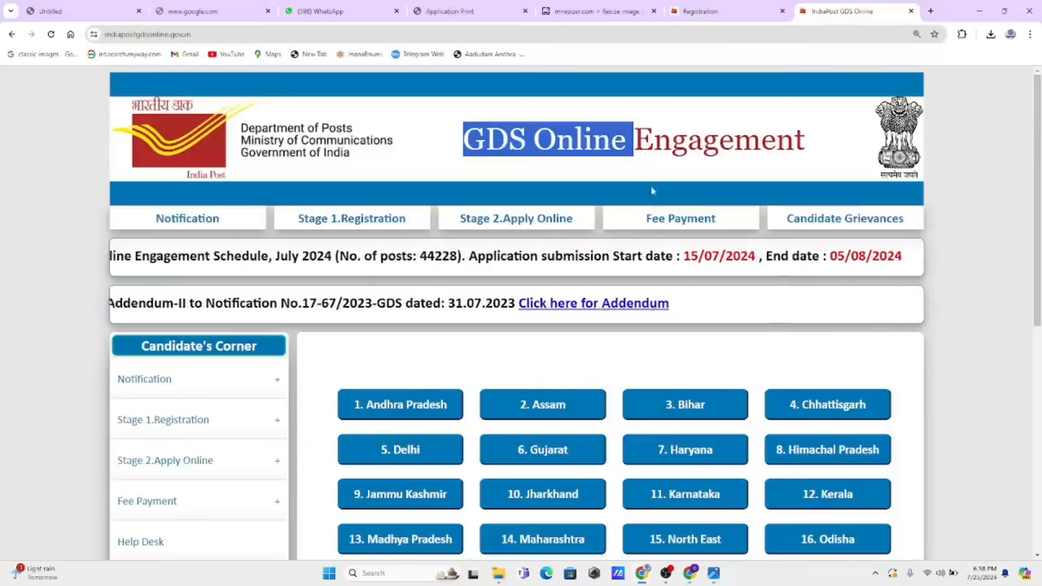
Switch to the Photos viewer to examine the JDS Post Online poster at different zoom levels, and return to Chrome
{"action": "left_click", "coordinate": [713, 573]}
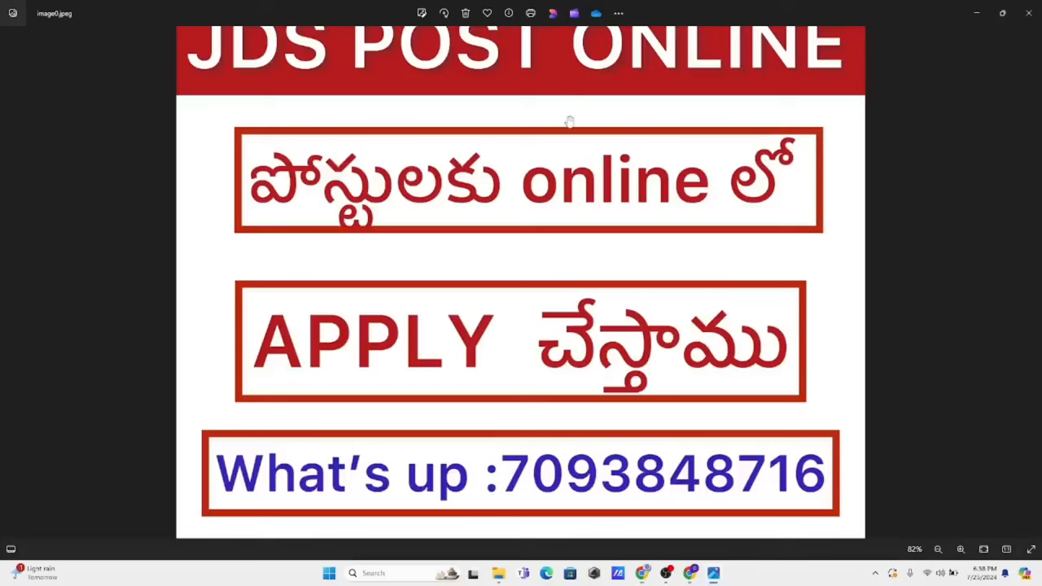
{"action": "scroll", "coordinate": [567, 118], "scroll_direction": "up", "scroll_amount": 3}
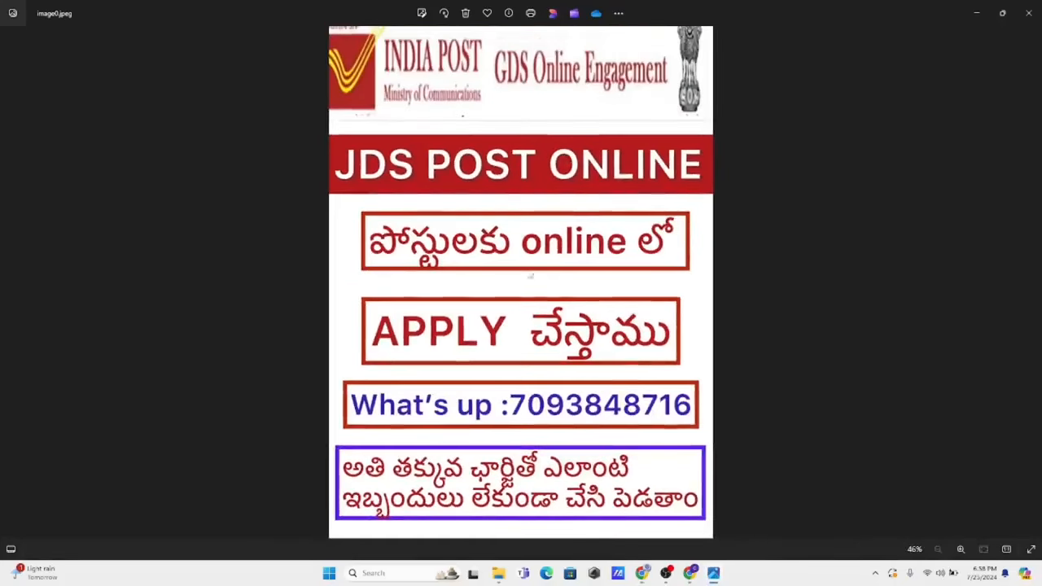
{"action": "scroll", "coordinate": [529, 355], "scroll_direction": "up", "scroll_amount": 1}
{"action": "scroll", "coordinate": [529, 355], "scroll_direction": "up", "scroll_amount": 2}
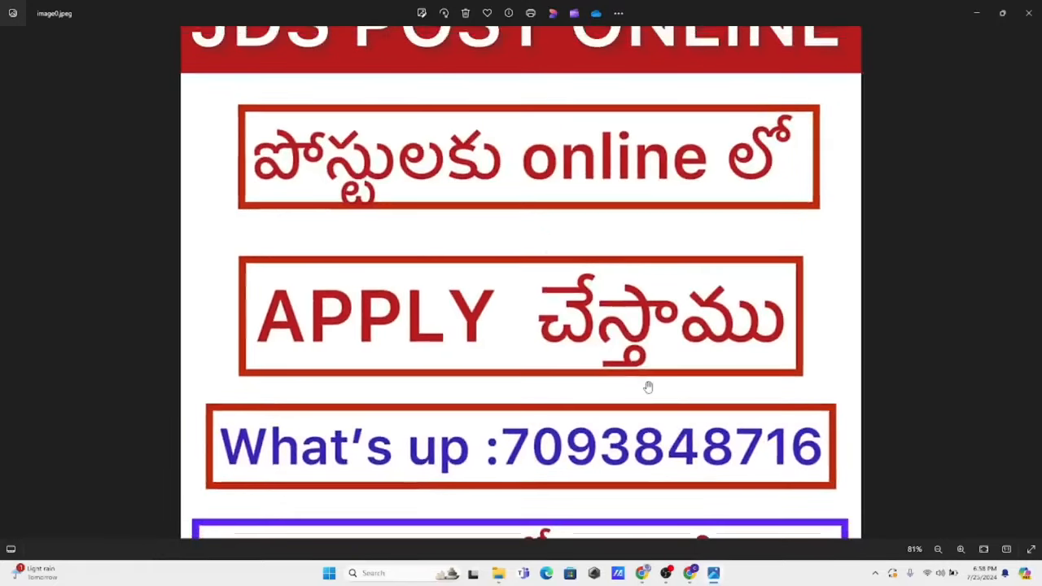
{"action": "scroll", "coordinate": [628, 328], "scroll_direction": "down", "scroll_amount": 2}
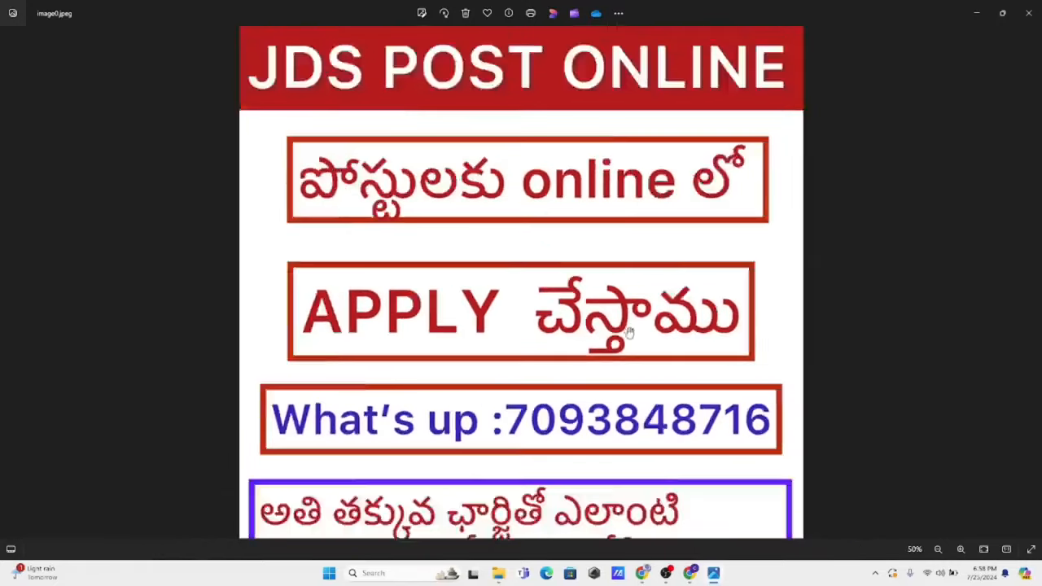
{"action": "left_click", "coordinate": [643, 574]}
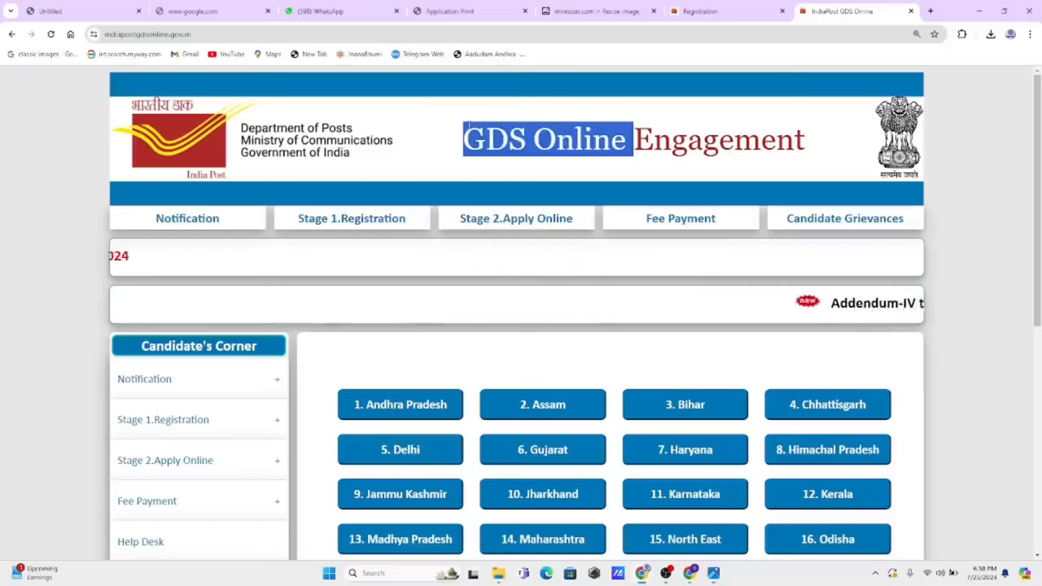
Open the Stage 1 Registration form from the GDS Online Engagement home page
{"action": "mouse_move", "coordinate": [348, 216]}
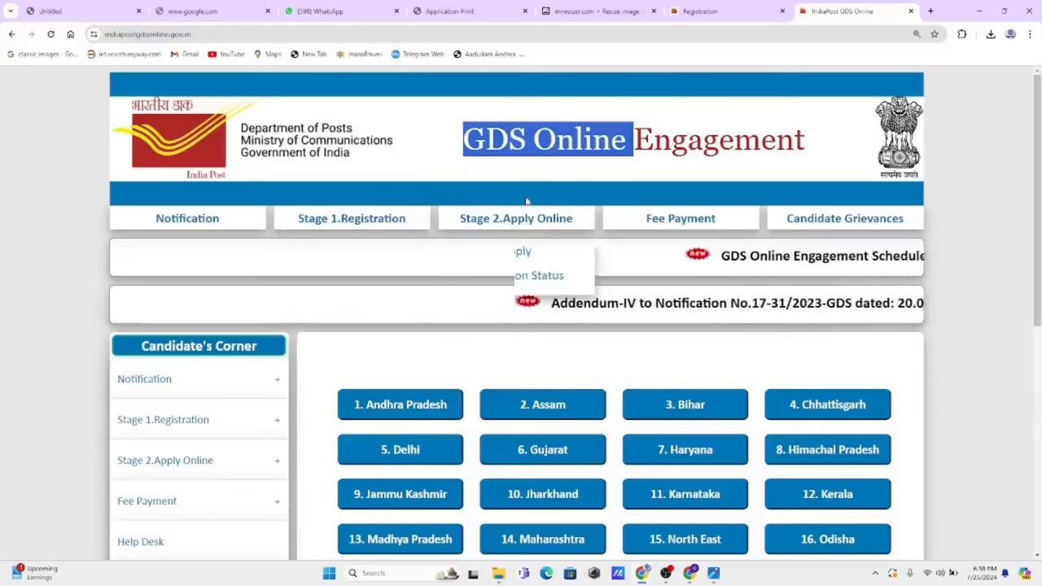
{"action": "mouse_move", "coordinate": [530, 213]}
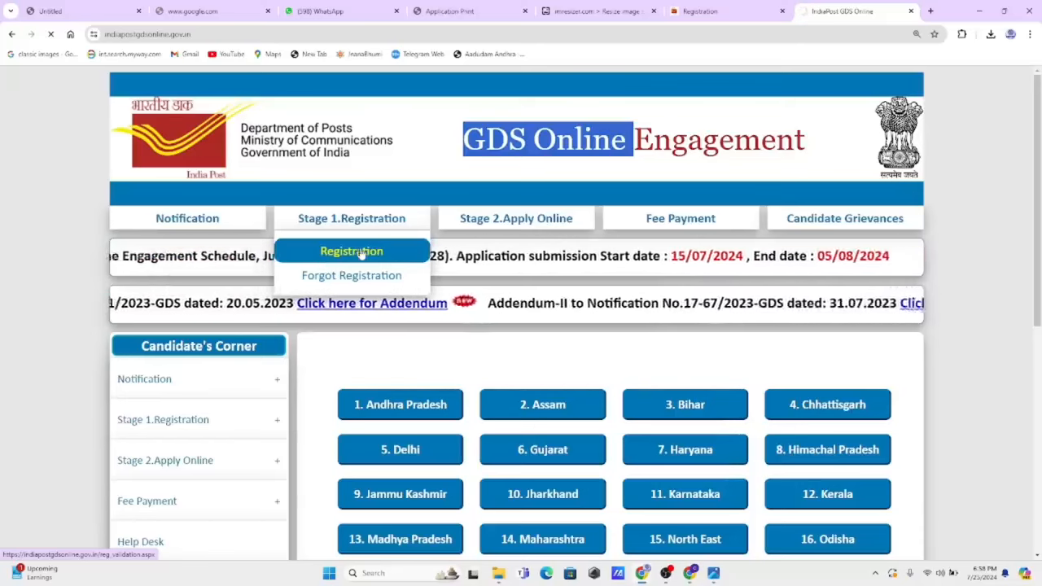
{"action": "left_click", "coordinate": [362, 253]}
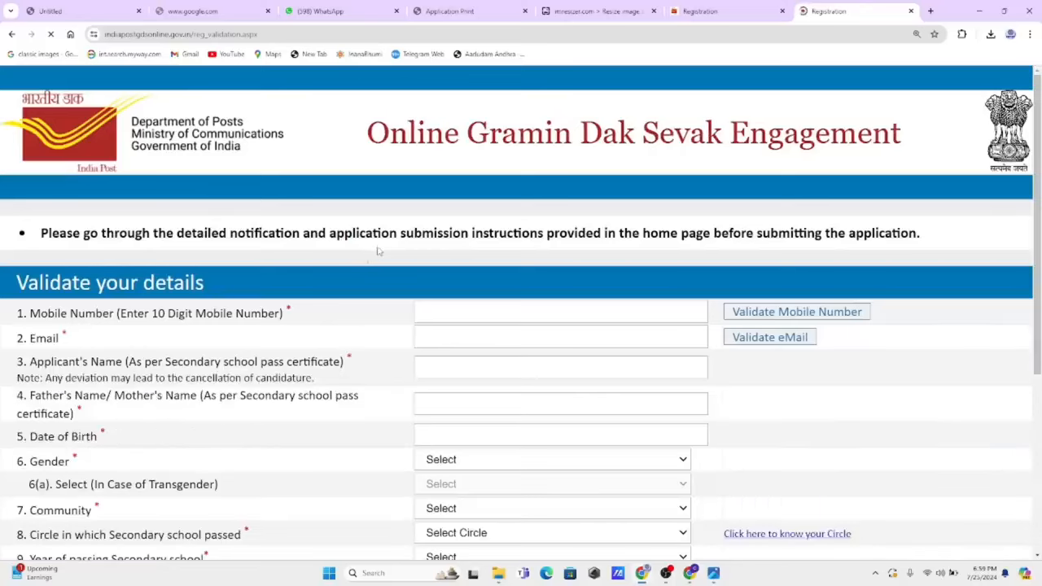
Review the mobile number, email, applicant's name and father's/mother's name fields under Validate your details
{"action": "scroll", "coordinate": [379, 251], "scroll_direction": "down", "scroll_amount": 2}
{"action": "left_click_drag", "start_coordinate": [55, 206], "coordinate": [111, 236]}
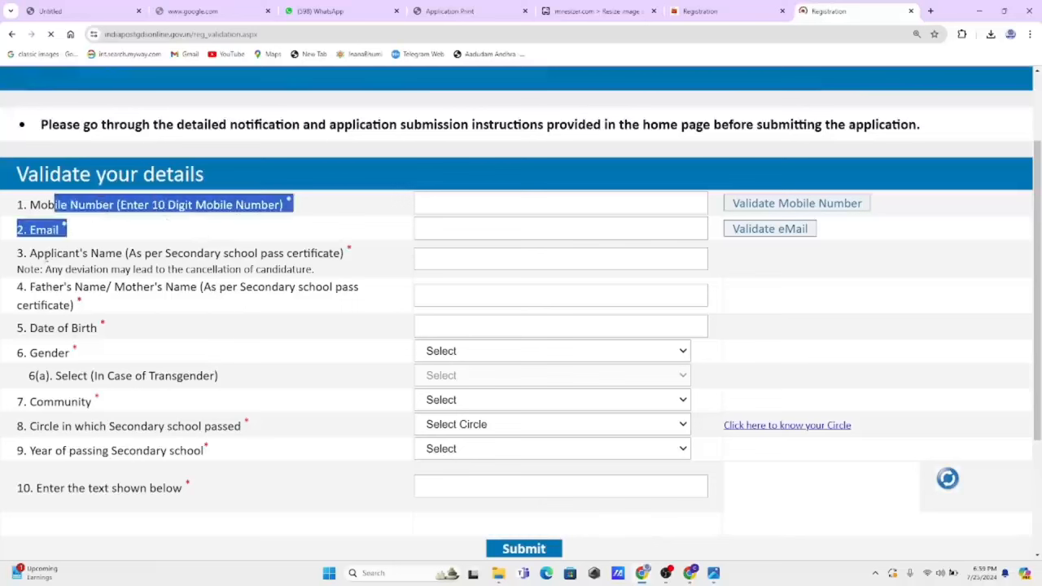
{"action": "left_click_drag", "start_coordinate": [43, 253], "coordinate": [308, 269]}
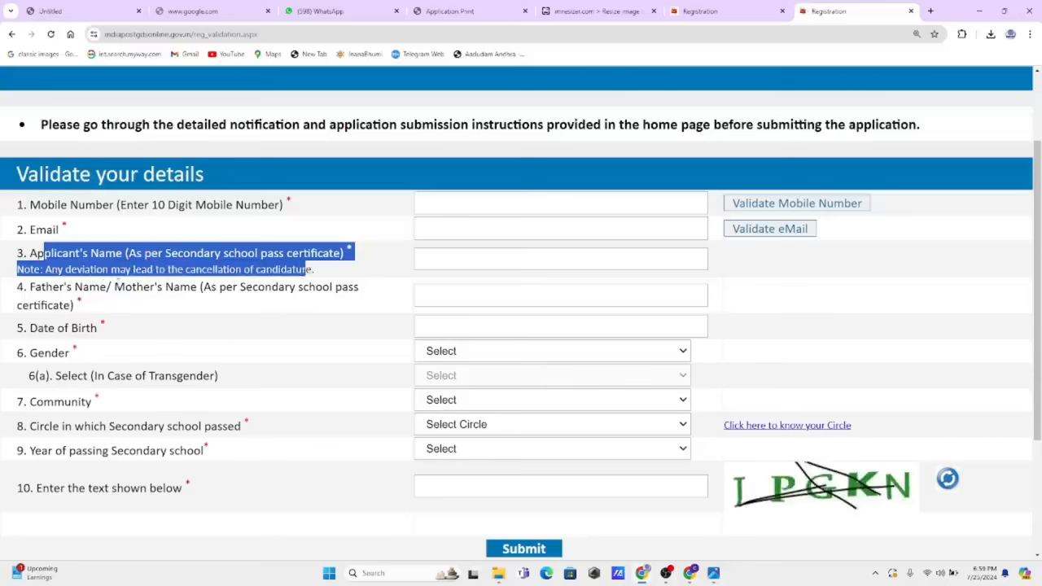
{"action": "left_click_drag", "start_coordinate": [114, 287], "coordinate": [151, 287]}
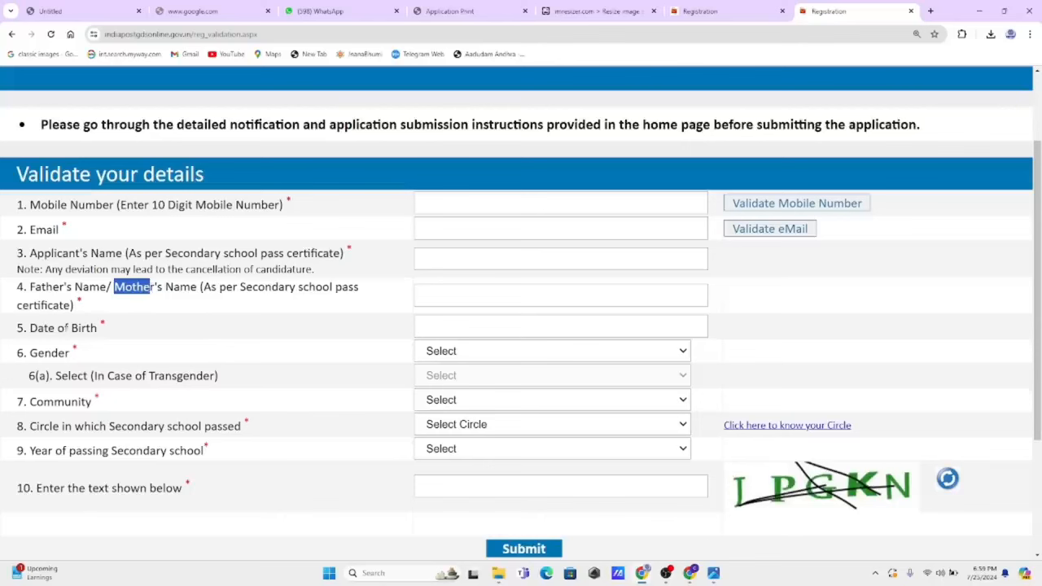
Fill in the applicant's date of birth by choosing the month, year and day in the calendar
{"action": "left_click_drag", "start_coordinate": [46, 327], "coordinate": [382, 340]}
{"action": "left_click", "coordinate": [442, 330]}
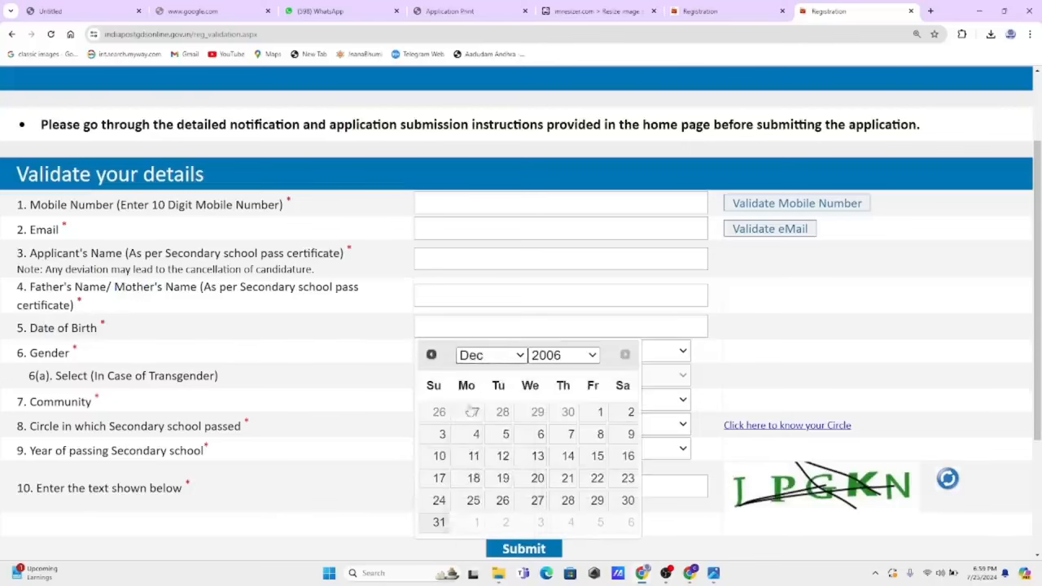
{"action": "left_click", "coordinate": [491, 355]}
{"action": "left_click", "coordinate": [482, 401]}
{"action": "left_click", "coordinate": [564, 355]}
{"action": "left_click", "coordinate": [559, 290]}
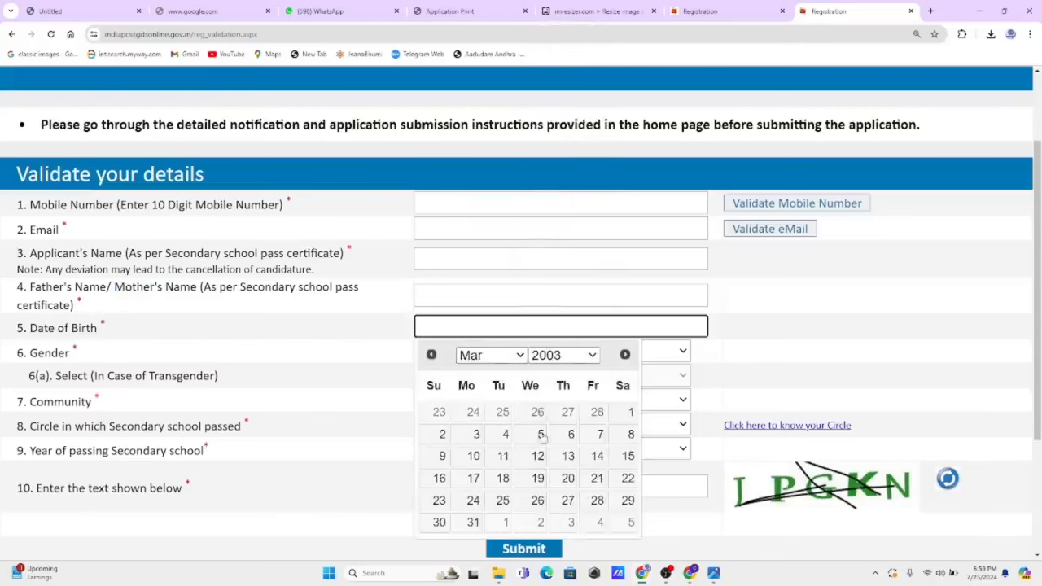
{"action": "left_click", "coordinate": [538, 455]}
Set the applicant's gender to Male, and change it to Female
{"action": "left_click", "coordinate": [440, 353]}
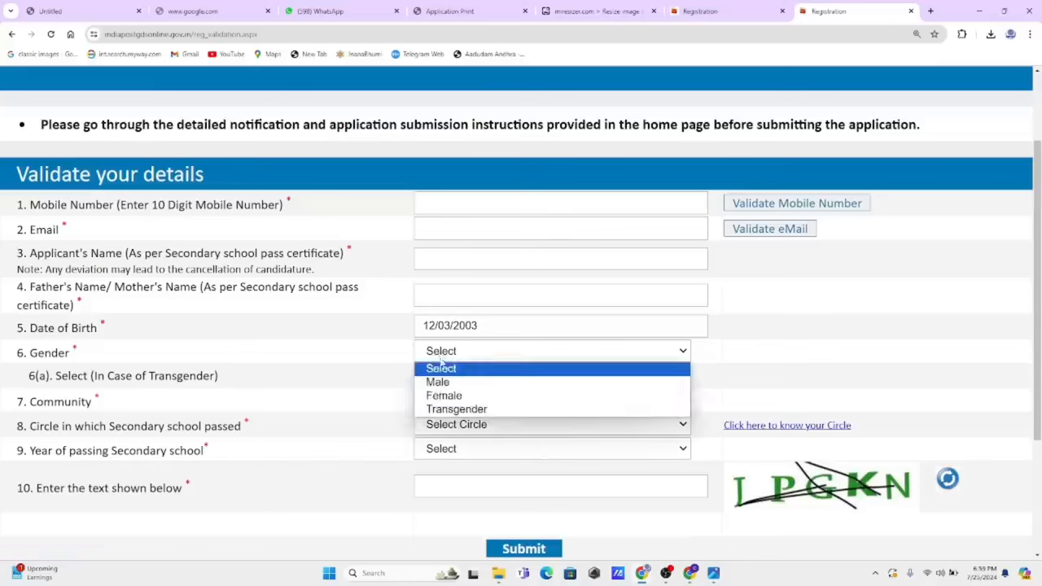
{"action": "left_click", "coordinate": [440, 382]}
{"action": "left_click", "coordinate": [453, 356]}
{"action": "left_click", "coordinate": [446, 396]}
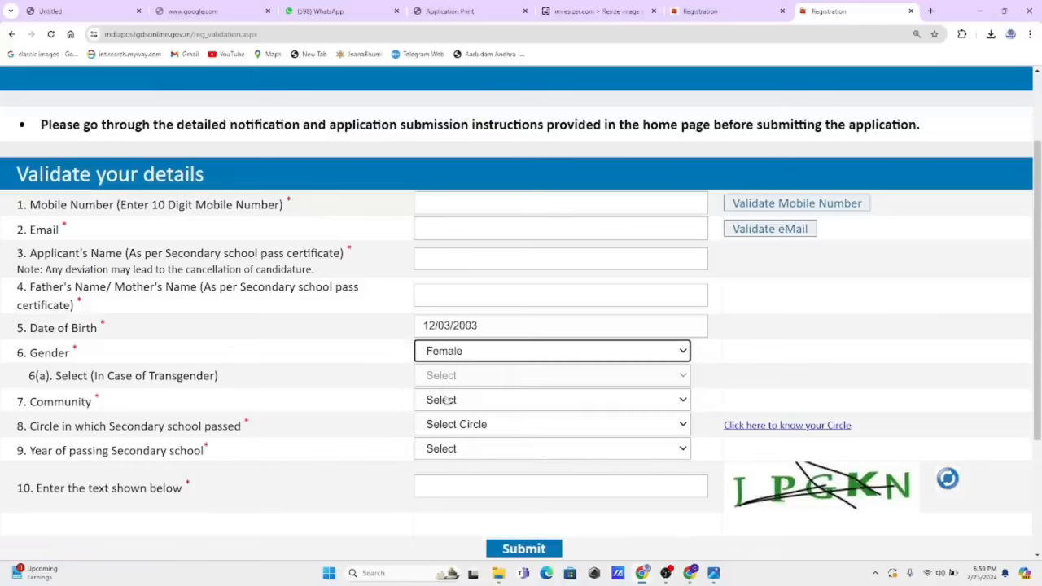
Try OBC and SC as the applicant's community, and settle on ST
{"action": "left_click", "coordinate": [434, 404]}
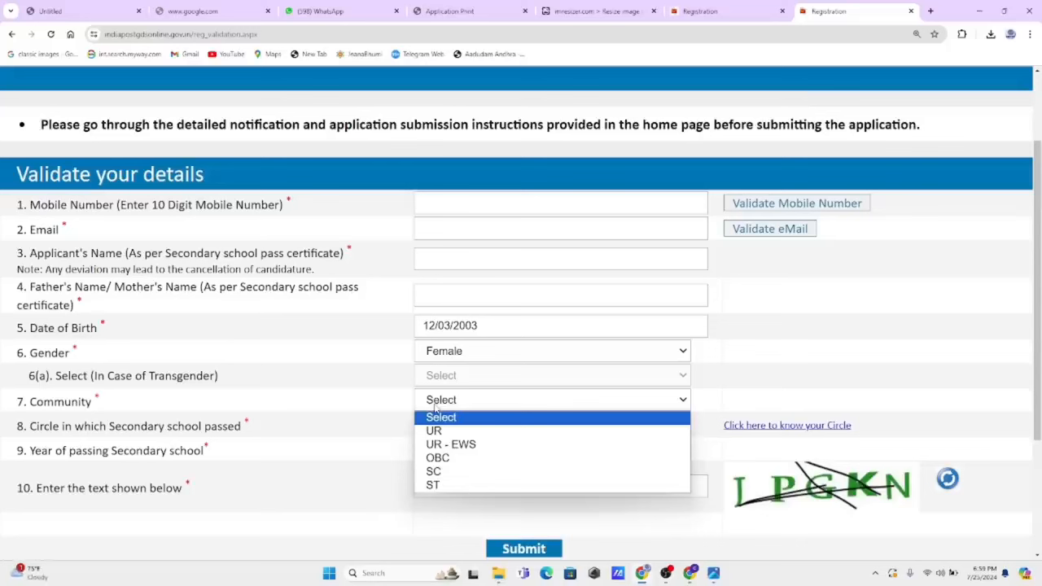
{"action": "left_click", "coordinate": [451, 457]}
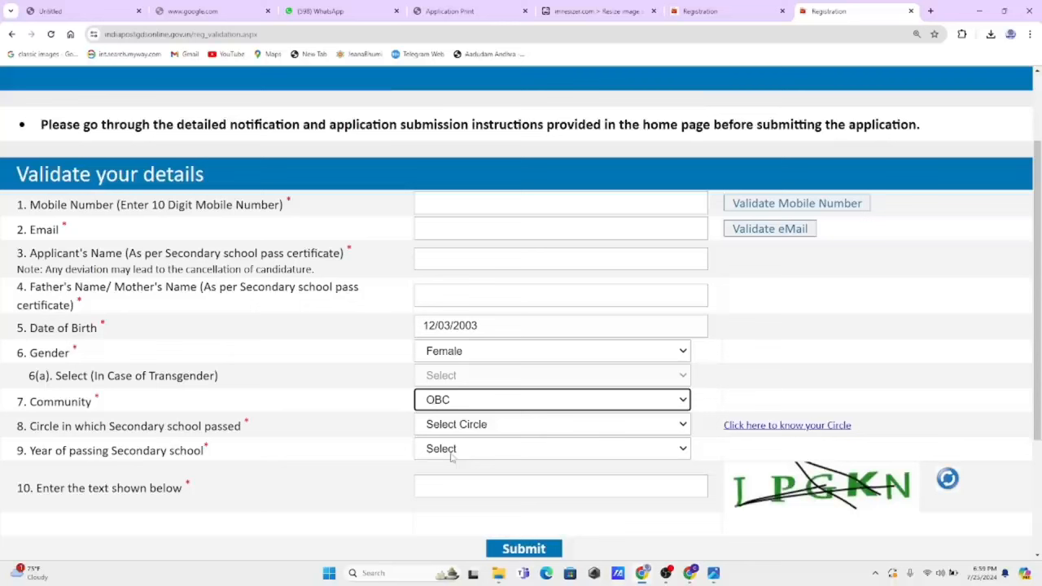
{"action": "left_click", "coordinate": [476, 402]}
{"action": "left_click", "coordinate": [449, 472]}
{"action": "left_click", "coordinate": [466, 407]}
{"action": "left_click", "coordinate": [432, 484]}
{"action": "left_click", "coordinate": [475, 397]}
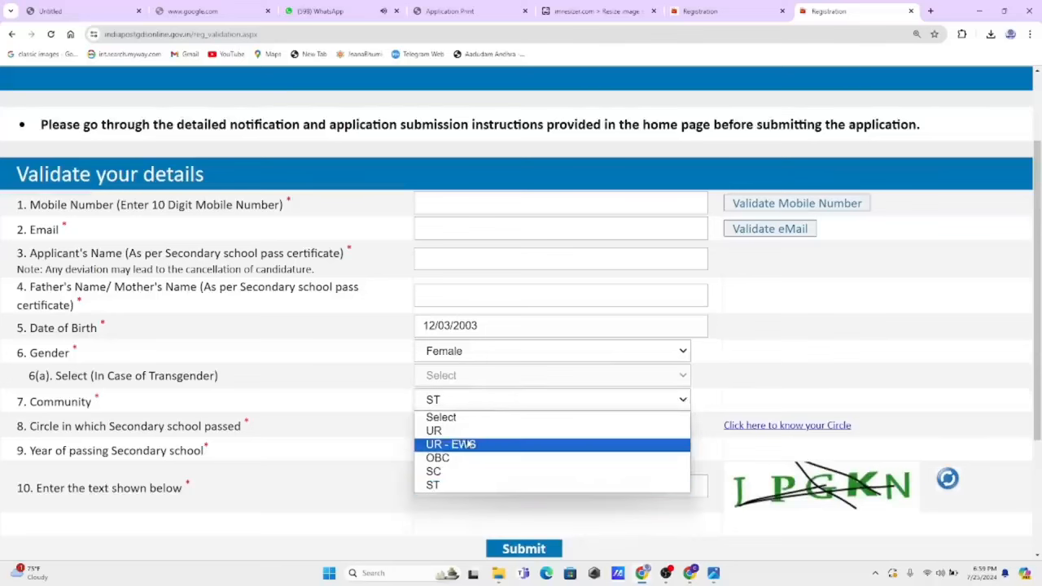
{"action": "left_click", "coordinate": [365, 395]}
Set the circle in which secondary school was passed to North Eastern, and change it to Andhra Pradesh
{"action": "scroll", "coordinate": [377, 436], "scroll_direction": "down", "scroll_amount": 2}
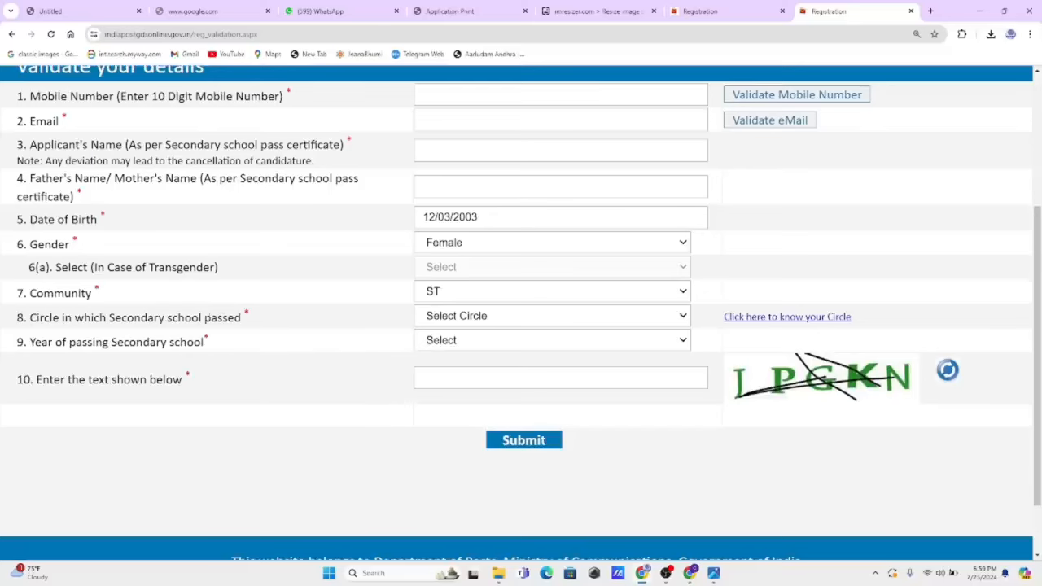
{"action": "left_click_drag", "start_coordinate": [68, 317], "coordinate": [451, 322]}
{"action": "left_click", "coordinate": [453, 322]}
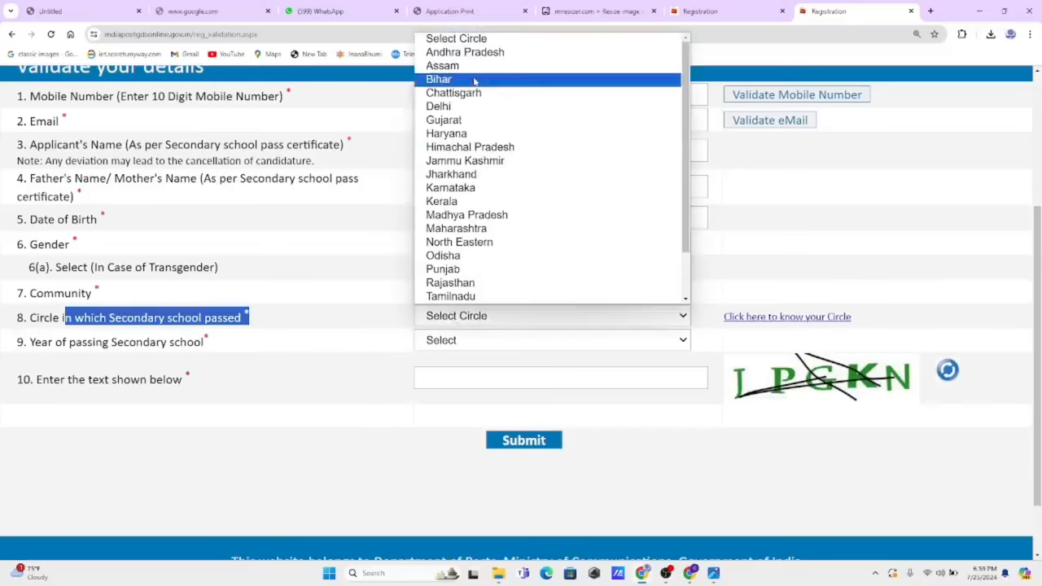
{"action": "scroll", "coordinate": [473, 189], "scroll_direction": "down", "scroll_amount": 1}
{"action": "scroll", "coordinate": [472, 188], "scroll_direction": "down", "scroll_amount": 1}
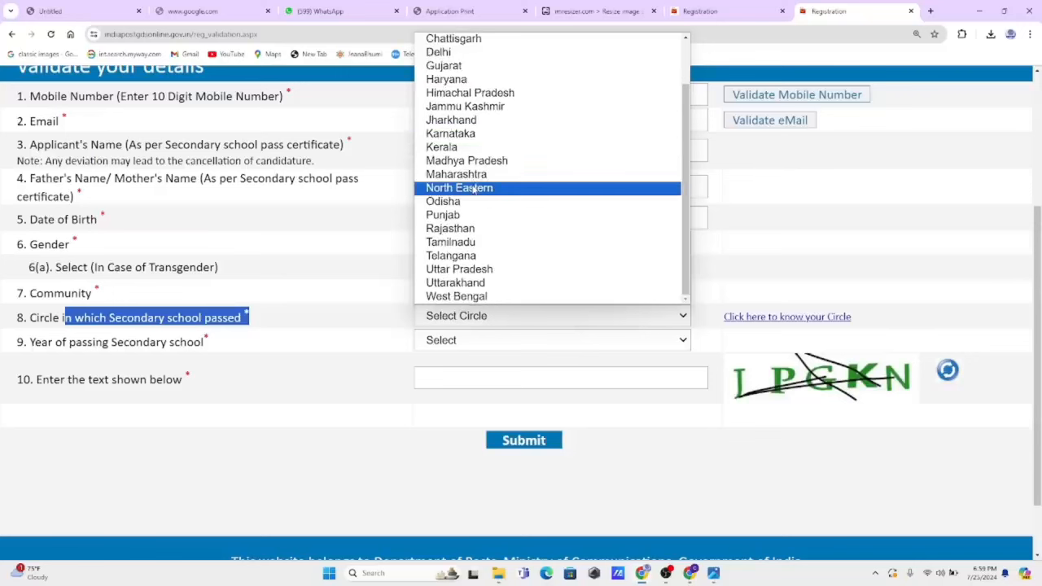
{"action": "left_click", "coordinate": [475, 190]}
{"action": "left_click", "coordinate": [485, 320]}
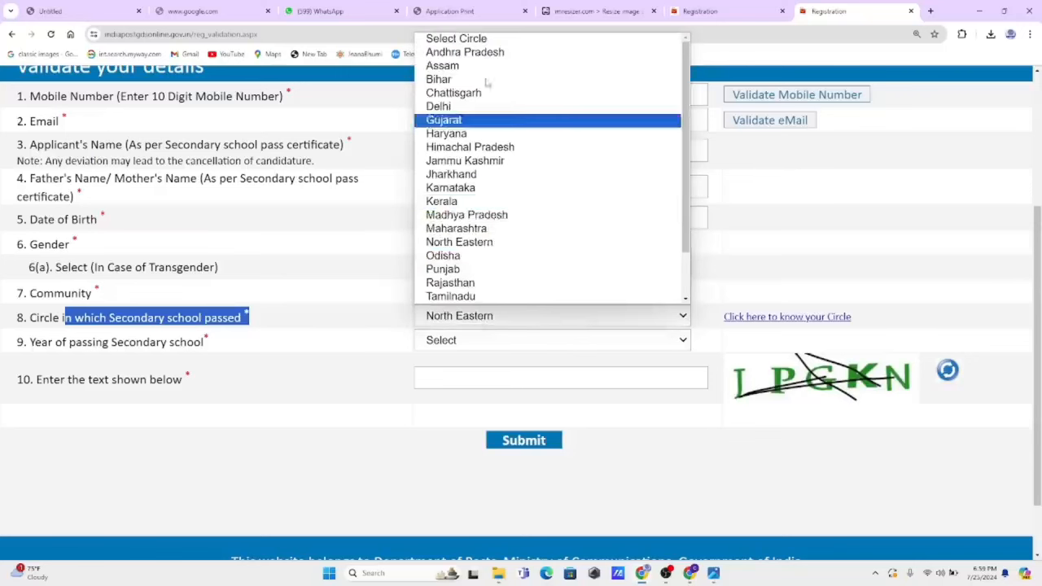
{"action": "left_click", "coordinate": [468, 52]}
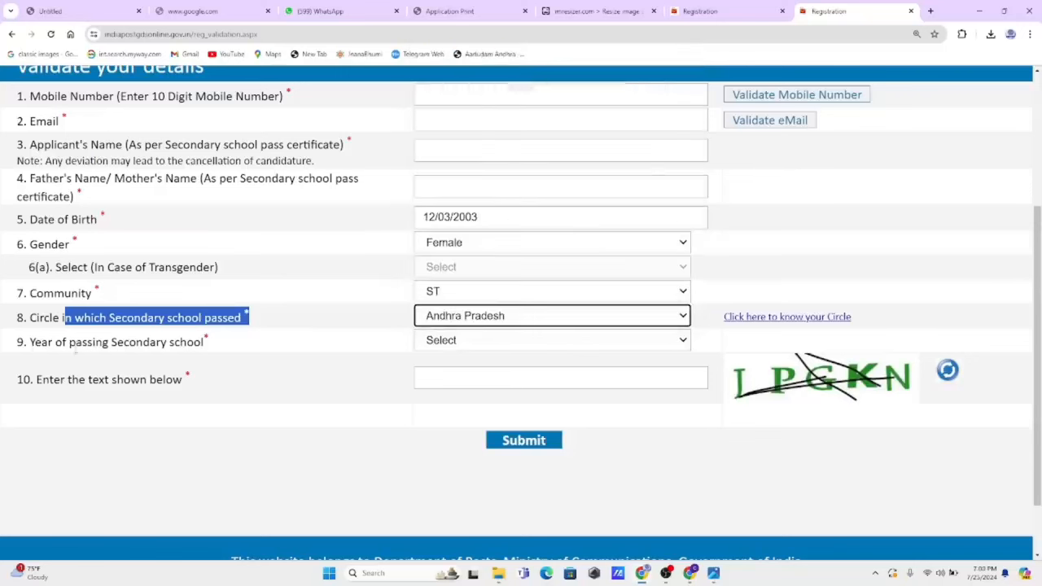
Browse the available years and set the year of passing secondary school to 1989
{"action": "left_click_drag", "start_coordinate": [70, 348], "coordinate": [263, 345]}
{"action": "left_click", "coordinate": [281, 339]}
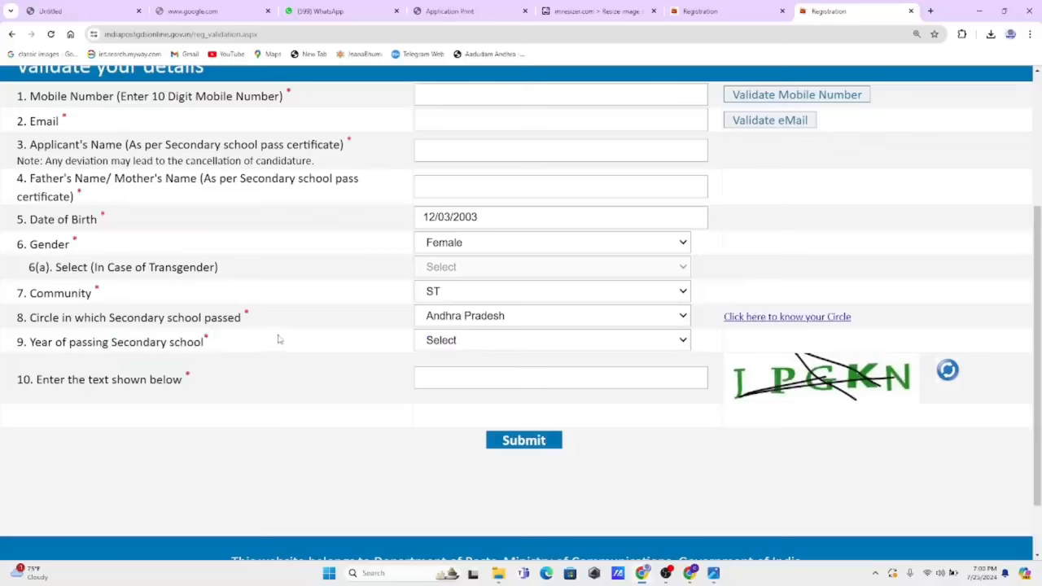
{"action": "left_click", "coordinate": [452, 345]}
{"action": "scroll", "coordinate": [477, 198], "scroll_direction": "down", "scroll_amount": 6}
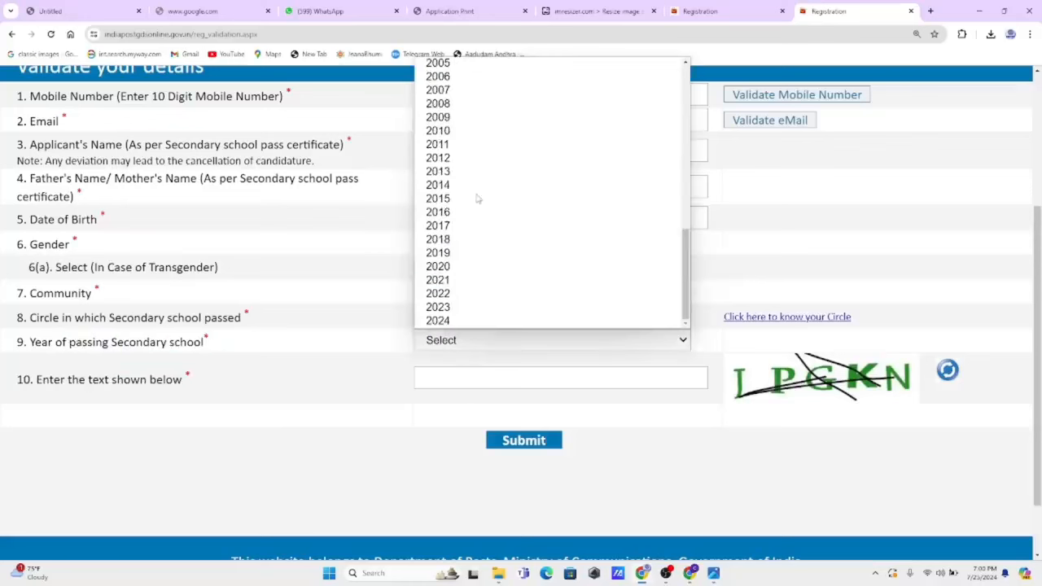
{"action": "scroll", "coordinate": [478, 198], "scroll_direction": "up", "scroll_amount": 8}
{"action": "left_click", "coordinate": [470, 170]}
{"action": "left_click", "coordinate": [446, 342]}
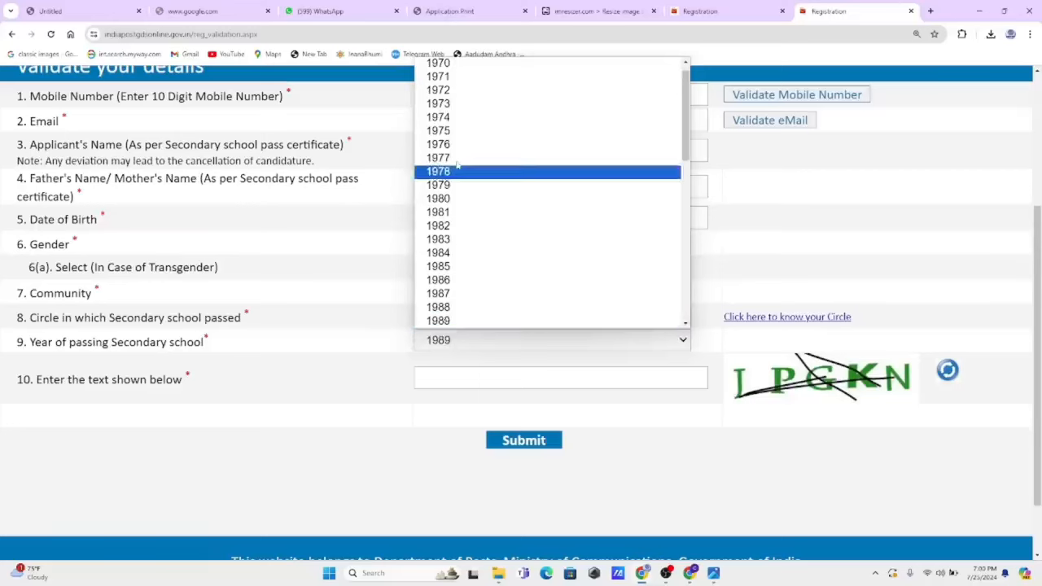
{"action": "left_click", "coordinate": [282, 347]}
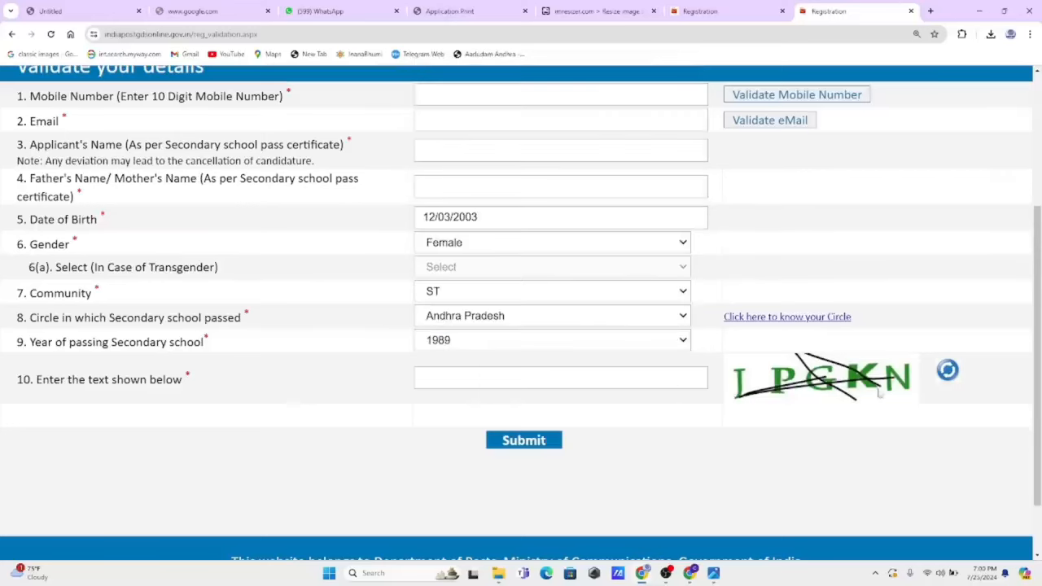
Go through the empty captcha, email and mobile number fields, and try to validate the email without entering an address
{"action": "left_click", "coordinate": [621, 379]}
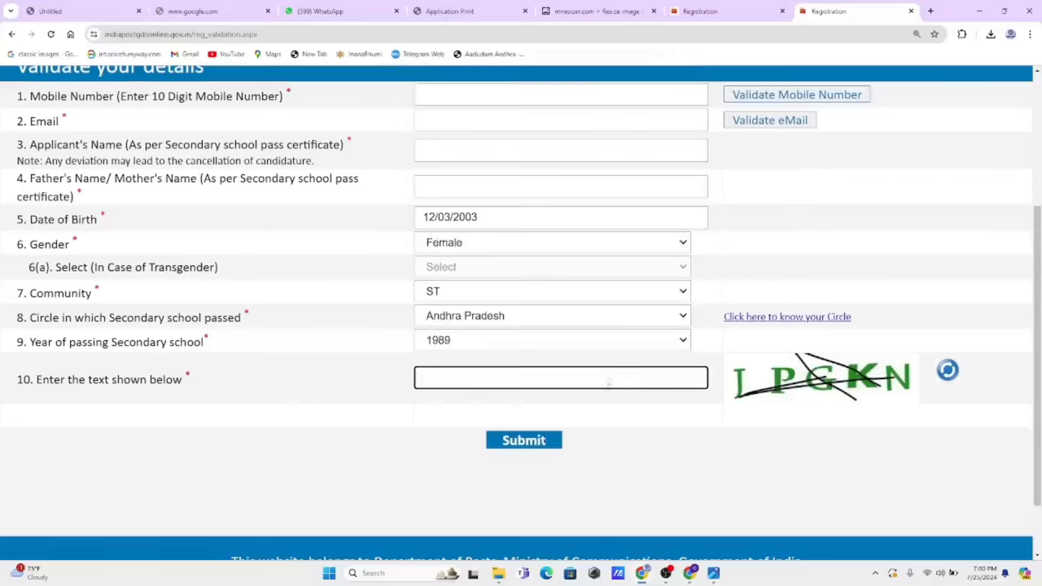
{"action": "scroll", "coordinate": [609, 383], "scroll_direction": "up", "scroll_amount": 1}
{"action": "left_click", "coordinate": [466, 231]}
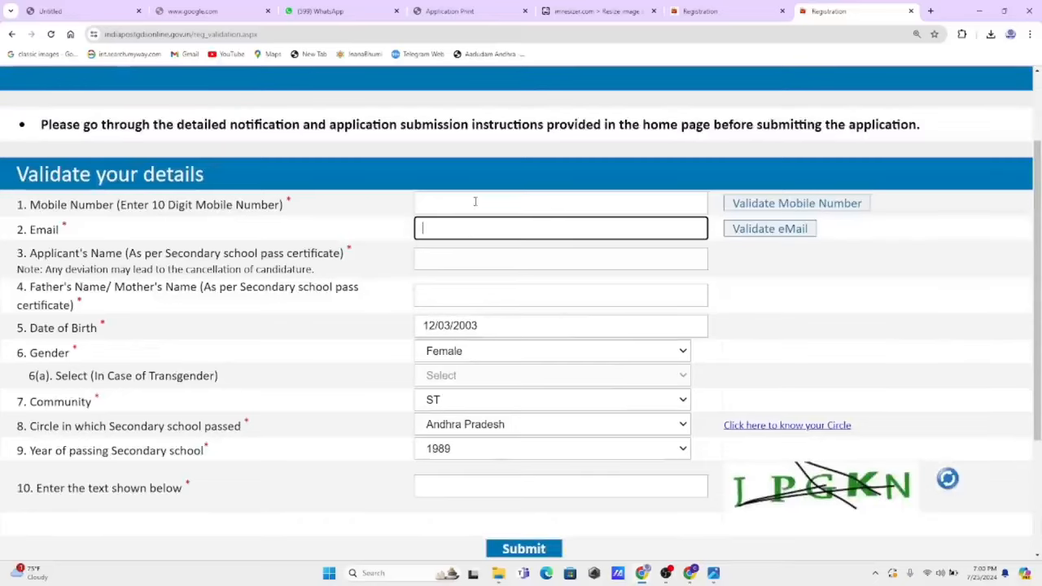
{"action": "left_click", "coordinate": [476, 201]}
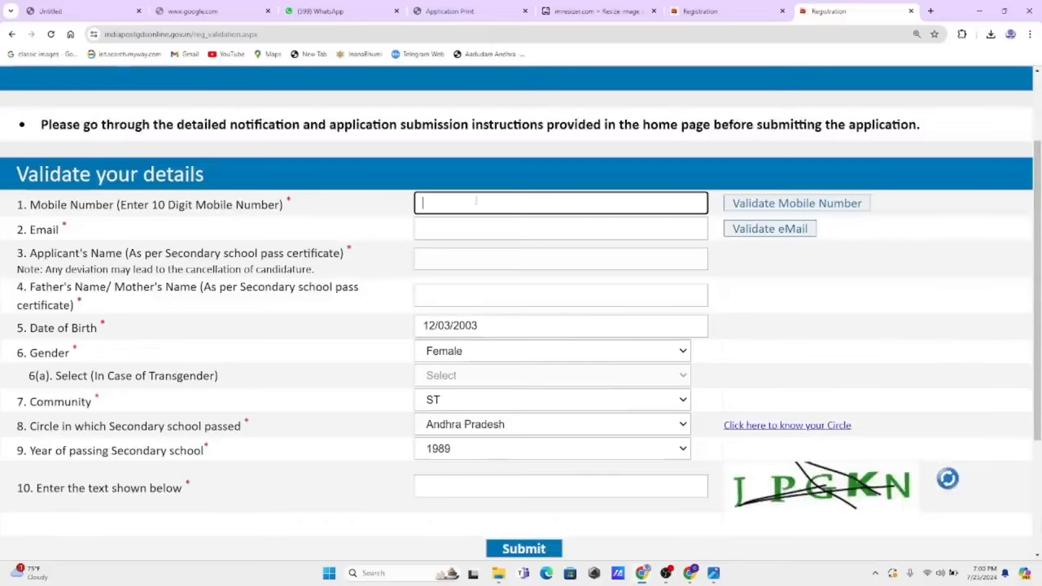
{"action": "left_click", "coordinate": [786, 234]}
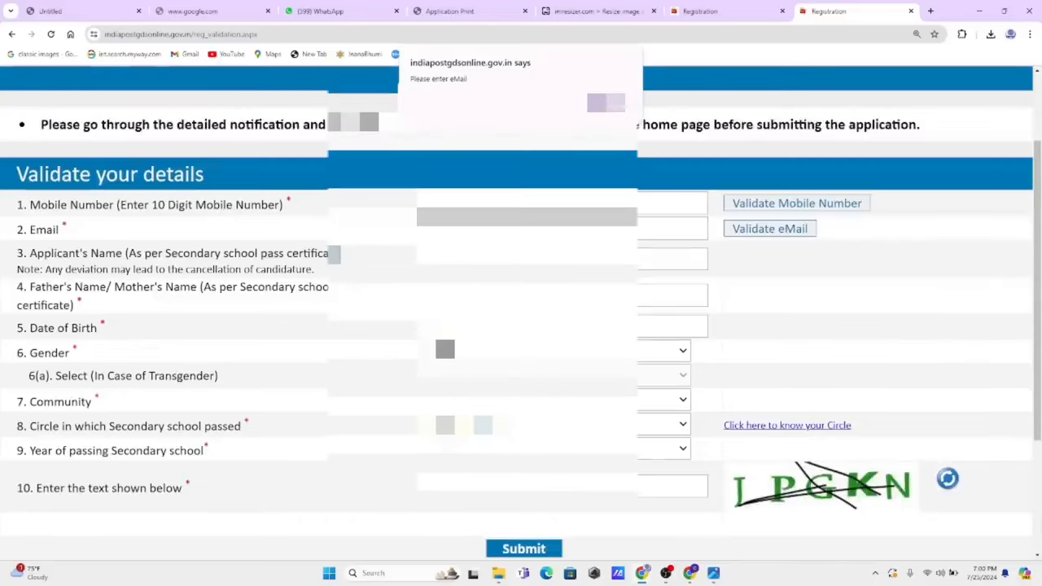
Dismiss the email alert, switch to the already filled registration form, and check its mobile number and email validation statuses
{"action": "left_click", "coordinate": [607, 103]}
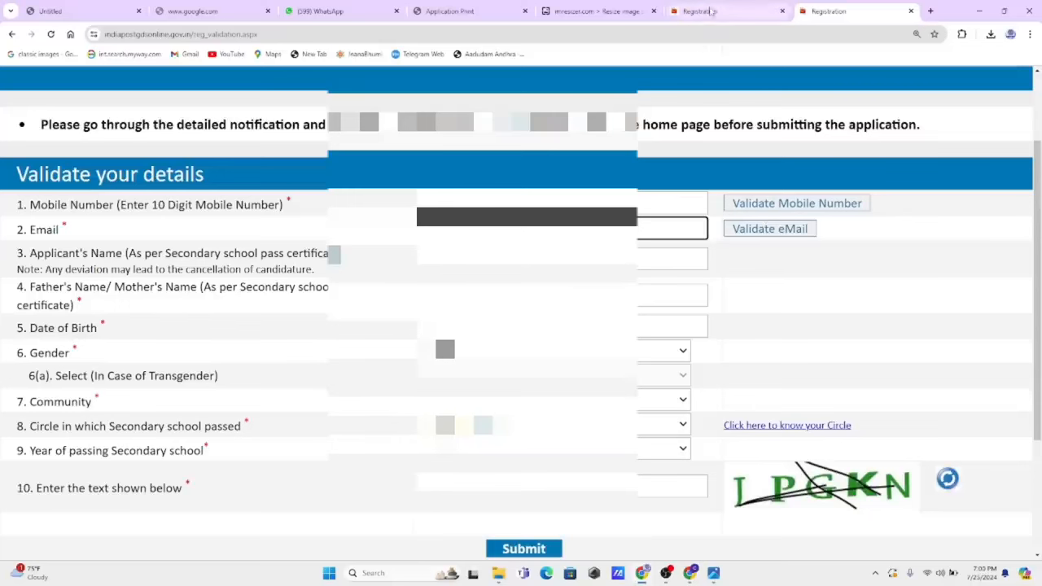
{"action": "left_click", "coordinate": [712, 11]}
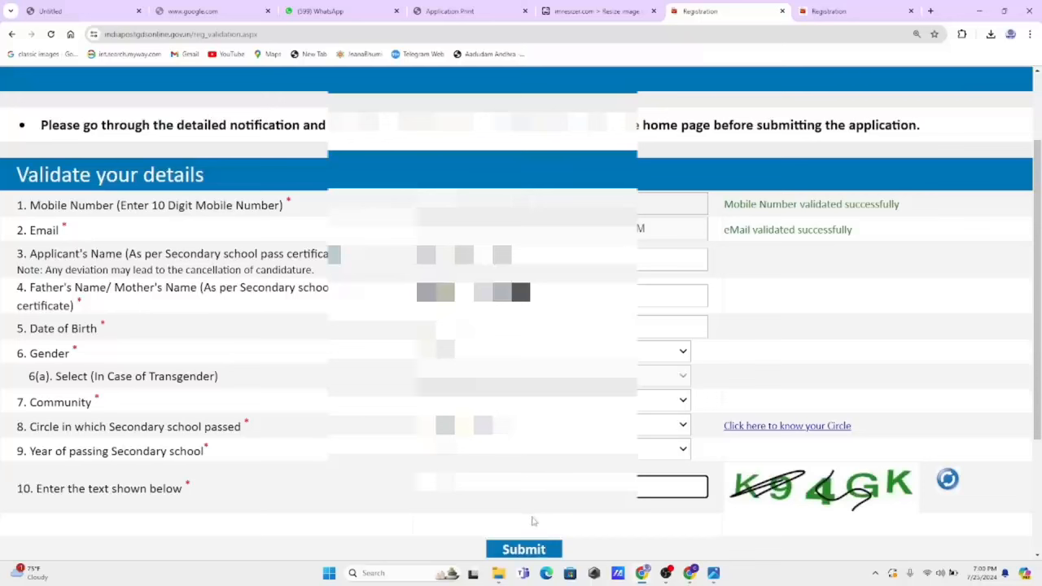
{"action": "left_click_drag", "start_coordinate": [724, 204], "coordinate": [868, 218]}
{"action": "left_click_drag", "start_coordinate": [729, 230], "coordinate": [847, 232]}
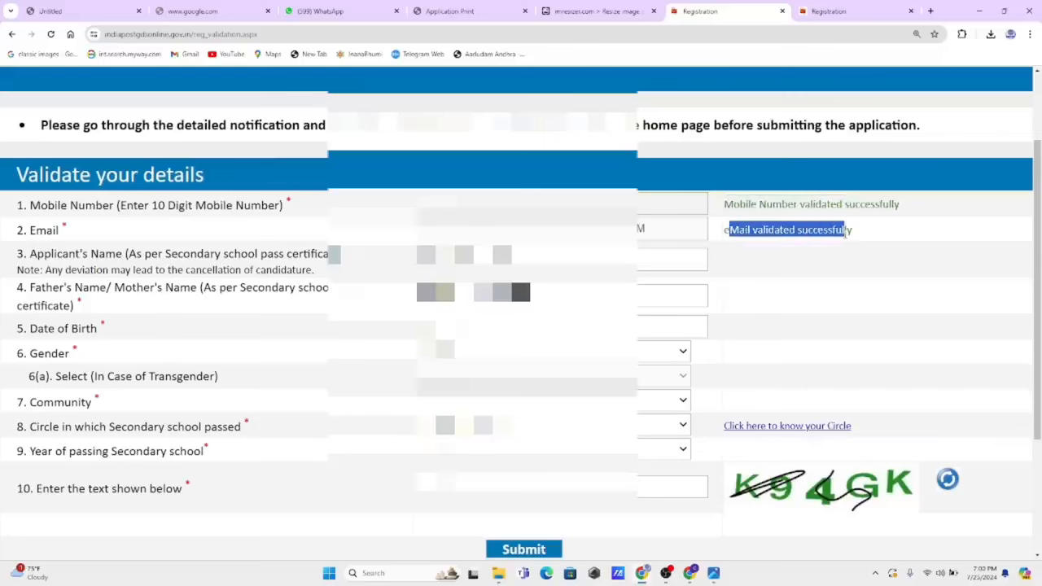
Try to submit the filled Stage 1 details, dismiss the alert, and clear the captcha field for a fresh entry
{"action": "left_click", "coordinate": [543, 550]}
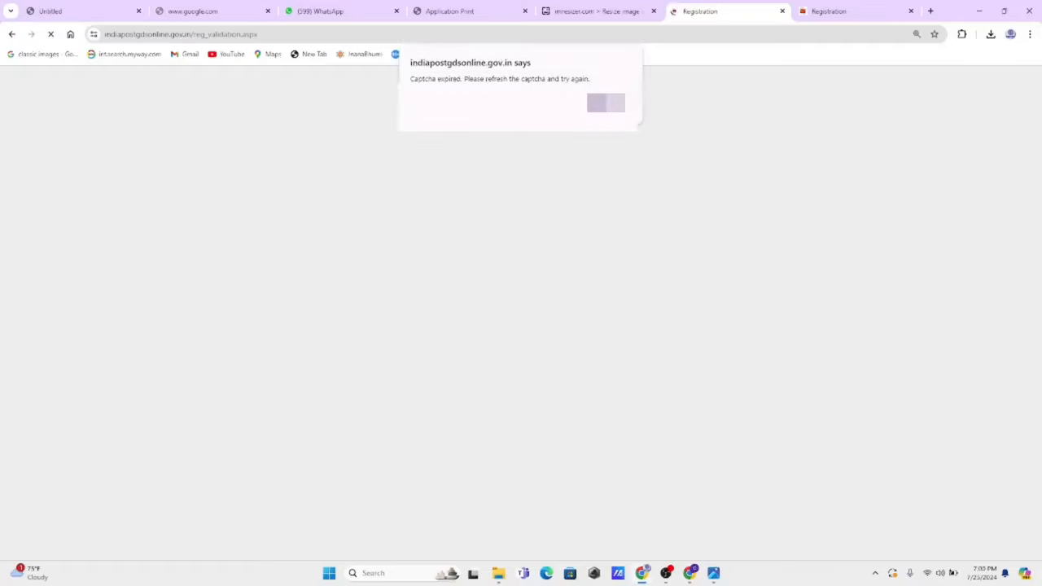
{"action": "key", "text": "Return"}
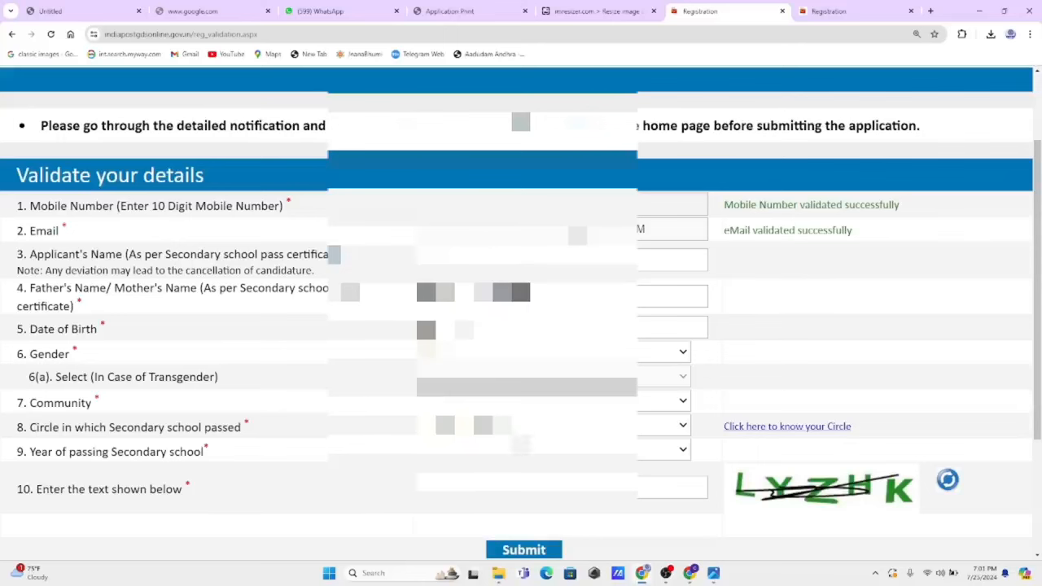
{"action": "double_click", "coordinate": [436, 487]}
{"action": "key", "text": "BackSpace"}
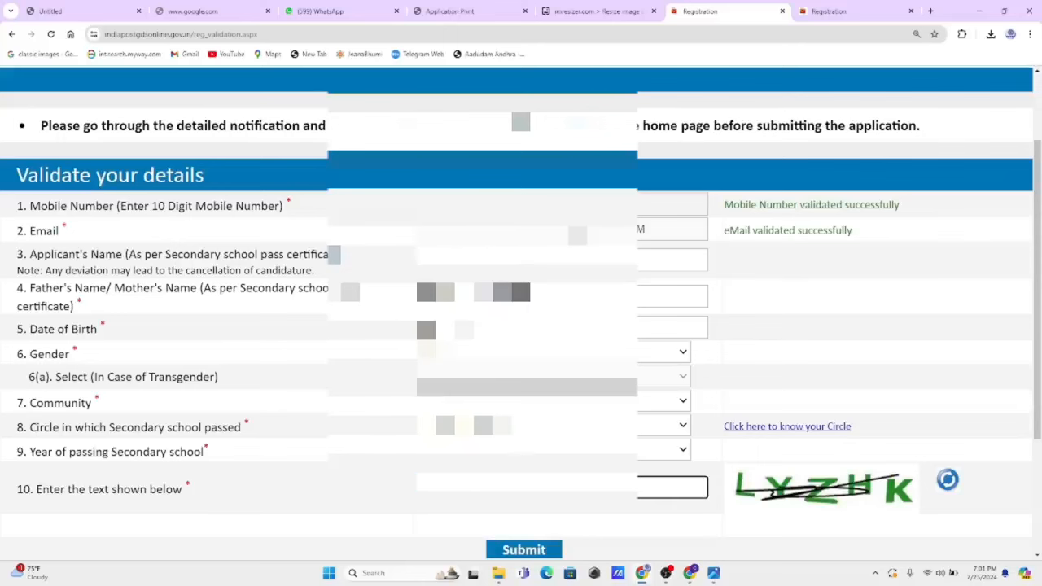
Submit the first stage of registration with the new captcha text filled in, and continue to the remaining details
{"action": "key", "text": "F12"}
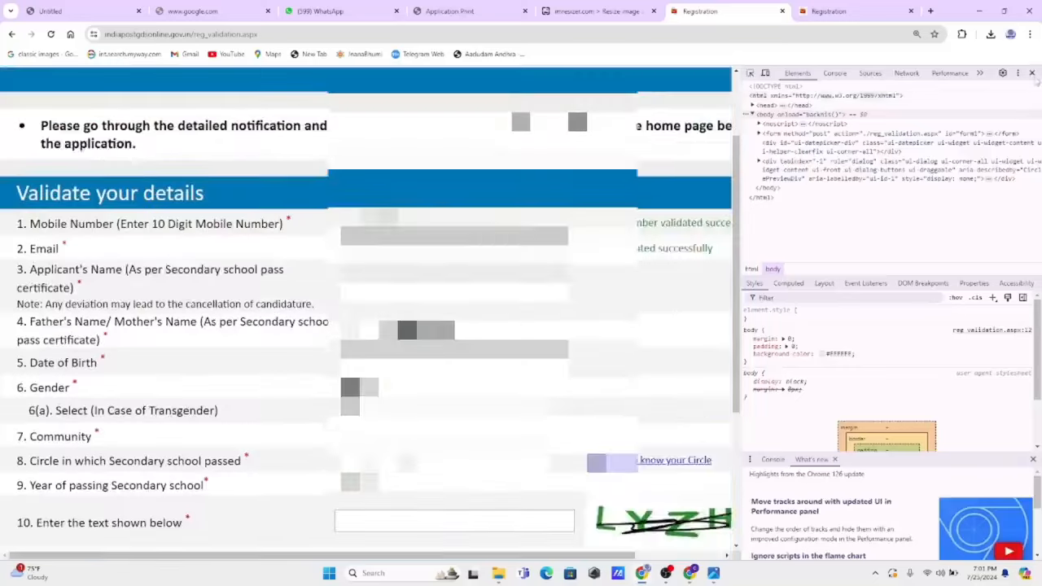
{"action": "key", "text": "F12"}
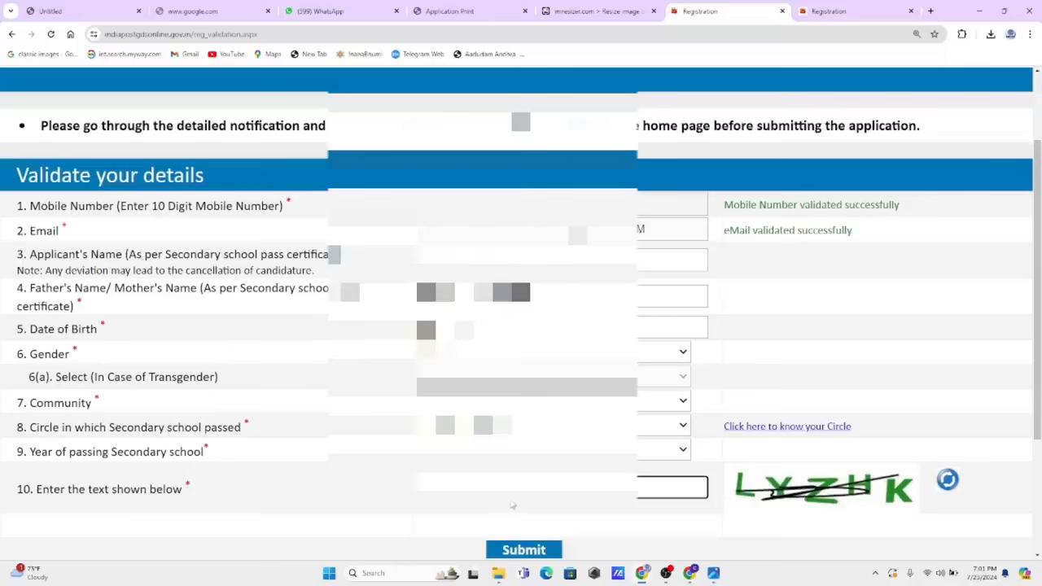
{"action": "left_click", "coordinate": [520, 550]}
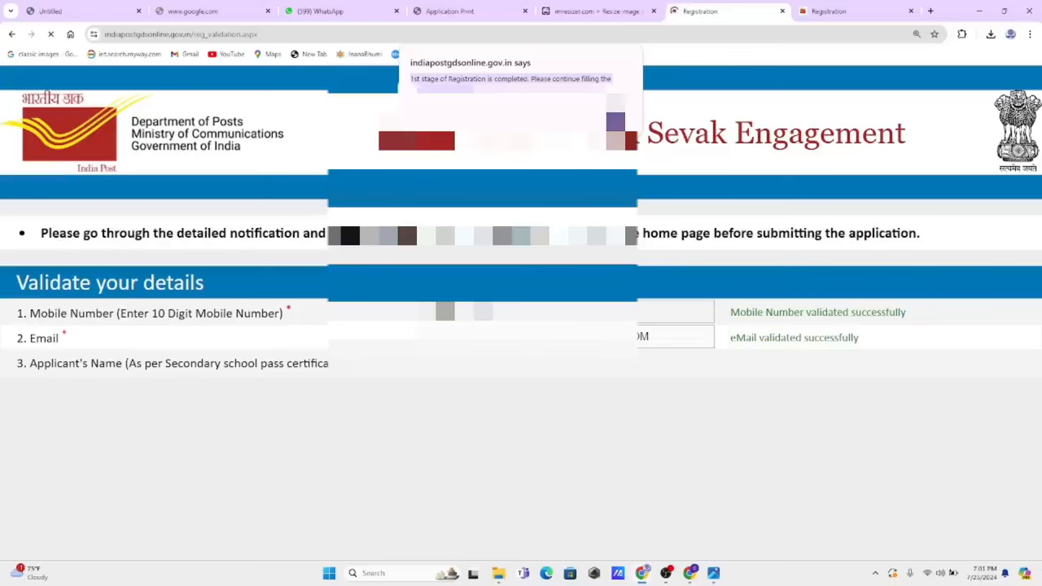
{"action": "left_click", "coordinate": [620, 123]}
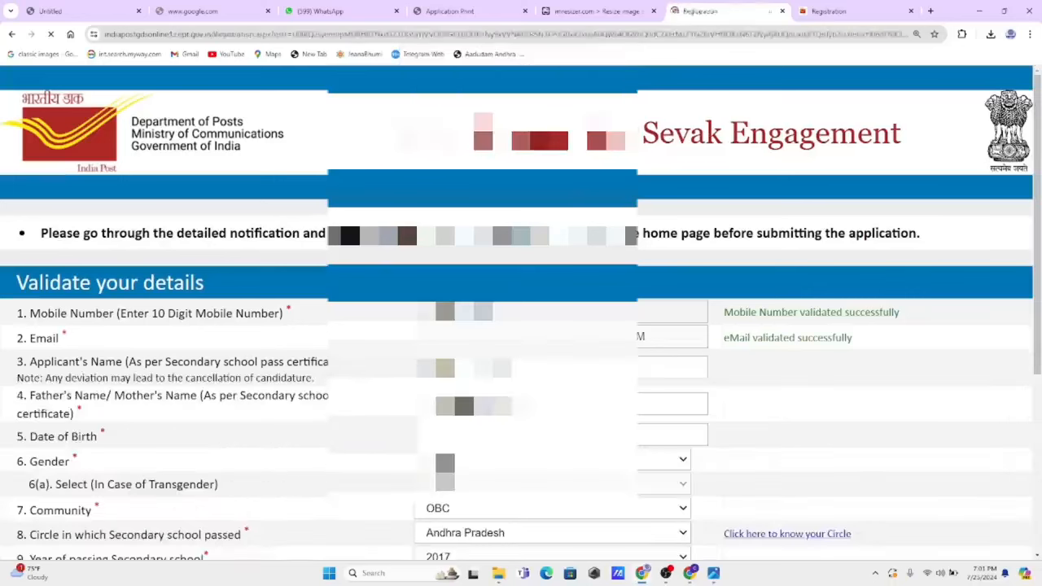
Review the carried-over school details and the empty Aadhaar number field in the continued registration form
{"action": "scroll", "coordinate": [631, 127], "scroll_direction": "down", "scroll_amount": 6}
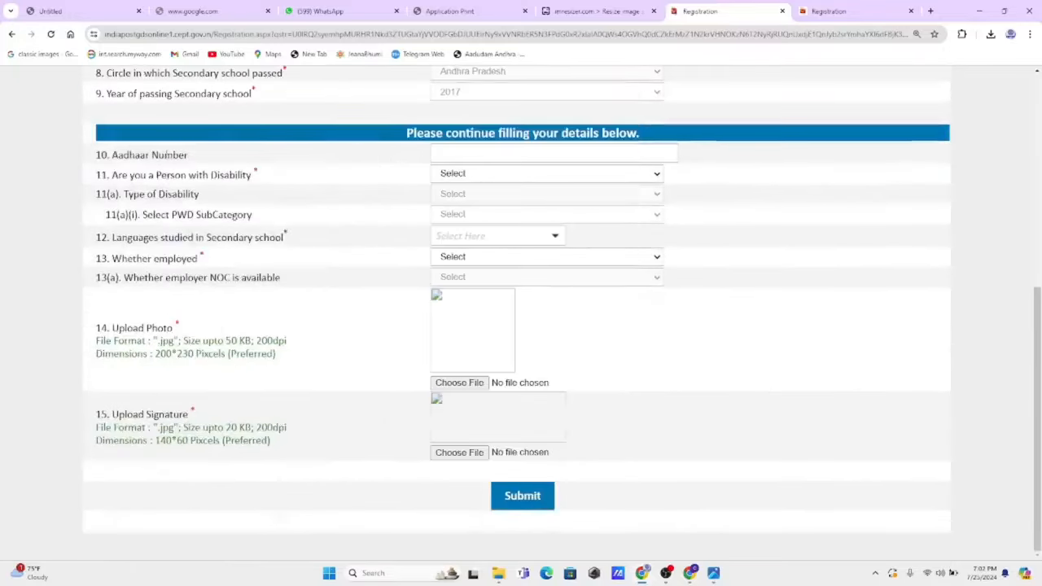
{"action": "left_click_drag", "start_coordinate": [165, 155], "coordinate": [107, 155]}
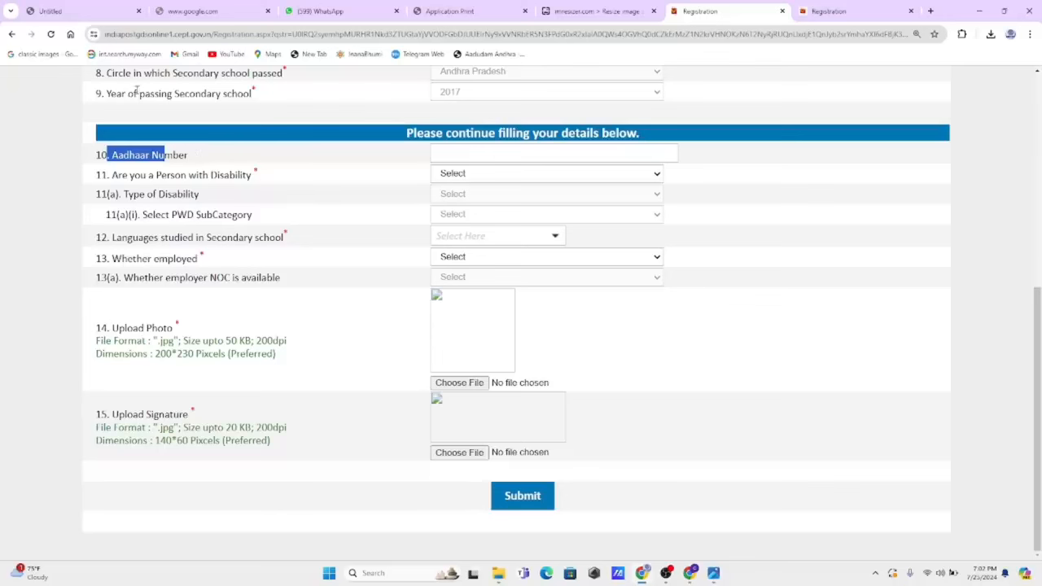
{"action": "left_click_drag", "start_coordinate": [117, 93], "coordinate": [159, 94]}
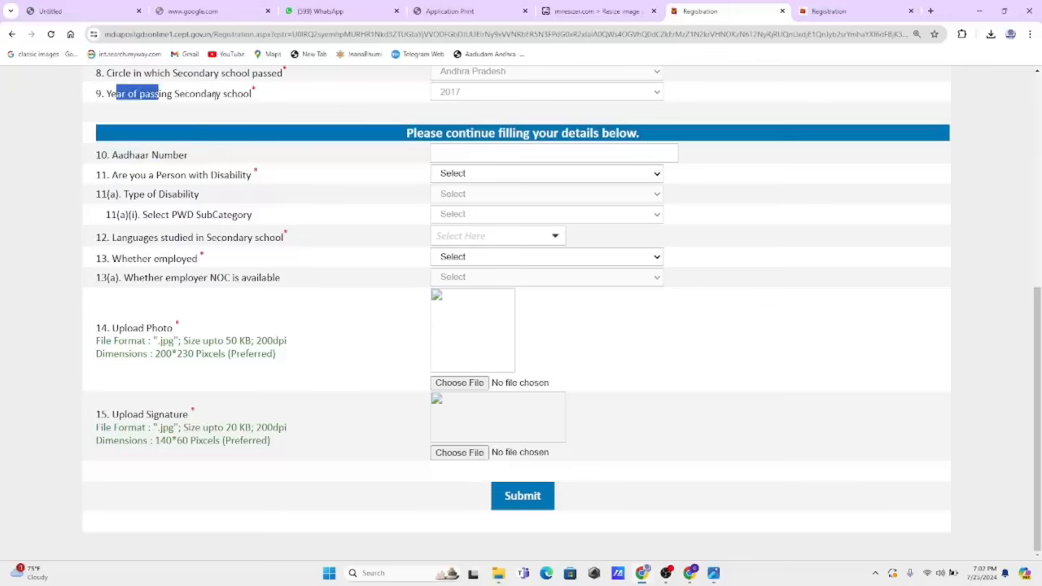
{"action": "scroll", "coordinate": [315, 145], "scroll_direction": "up", "scroll_amount": 3}
{"action": "scroll", "coordinate": [315, 144], "scroll_direction": "down", "scroll_amount": 3}
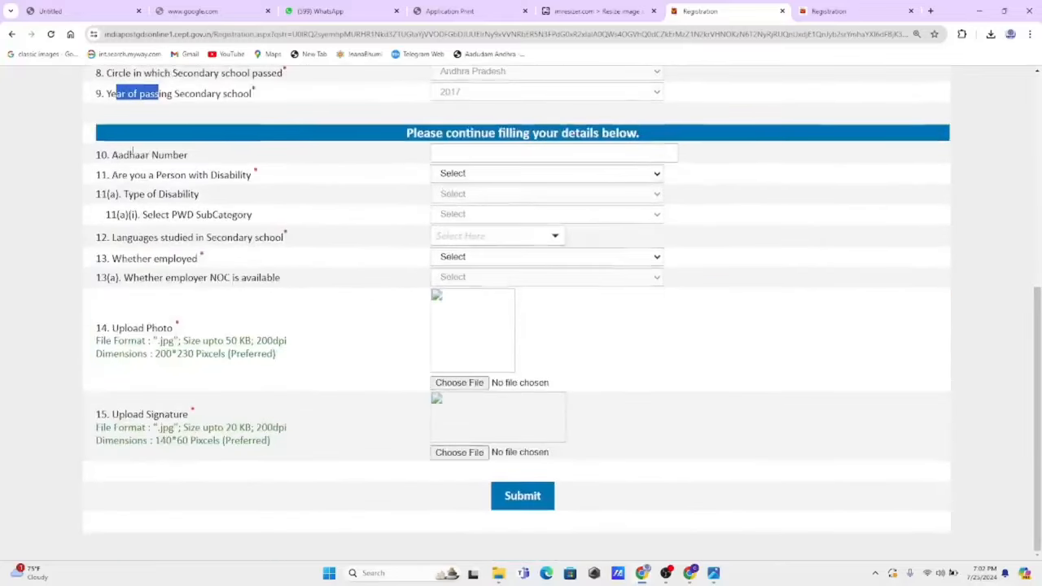
{"action": "left_click_drag", "start_coordinate": [188, 154], "coordinate": [129, 154]}
{"action": "left_click", "coordinate": [463, 152]}
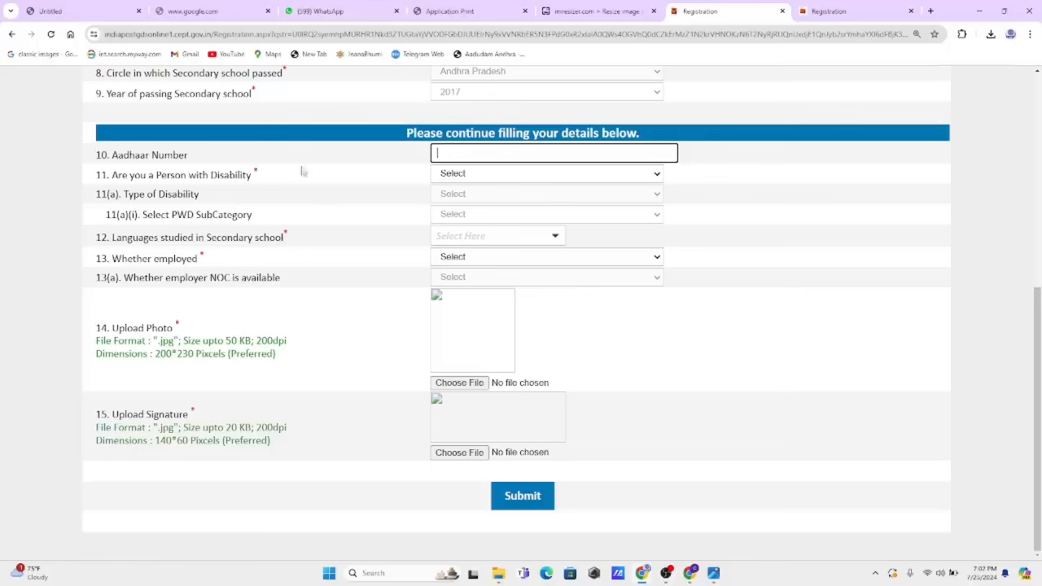
Set Person with Disability to Yes, look through the disability categories, and change the answer to No
{"action": "left_click_drag", "start_coordinate": [176, 174], "coordinate": [258, 175]}
{"action": "left_click", "coordinate": [515, 174]}
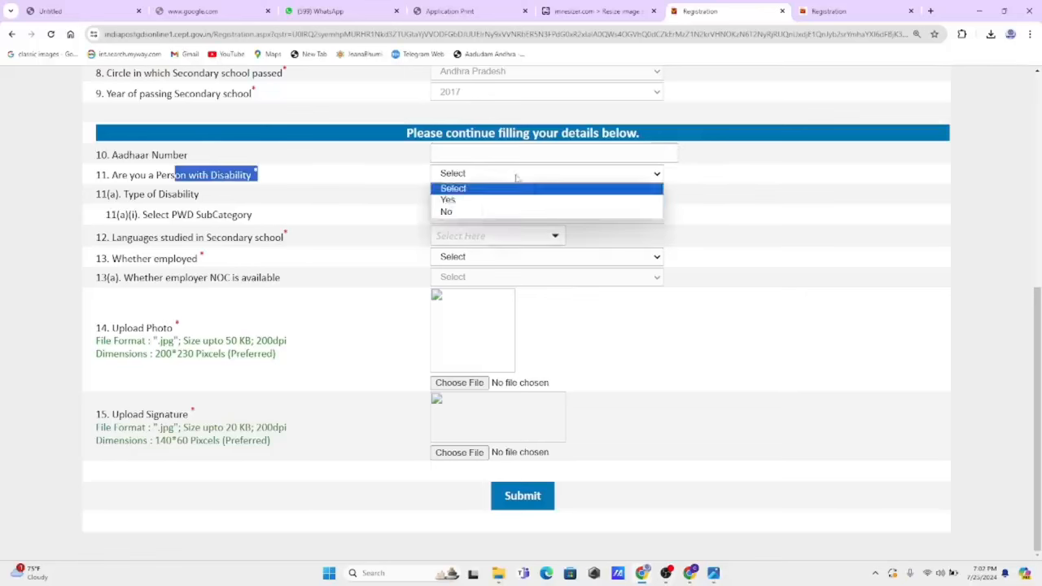
{"action": "left_click", "coordinate": [479, 200]}
{"action": "left_click", "coordinate": [493, 196]}
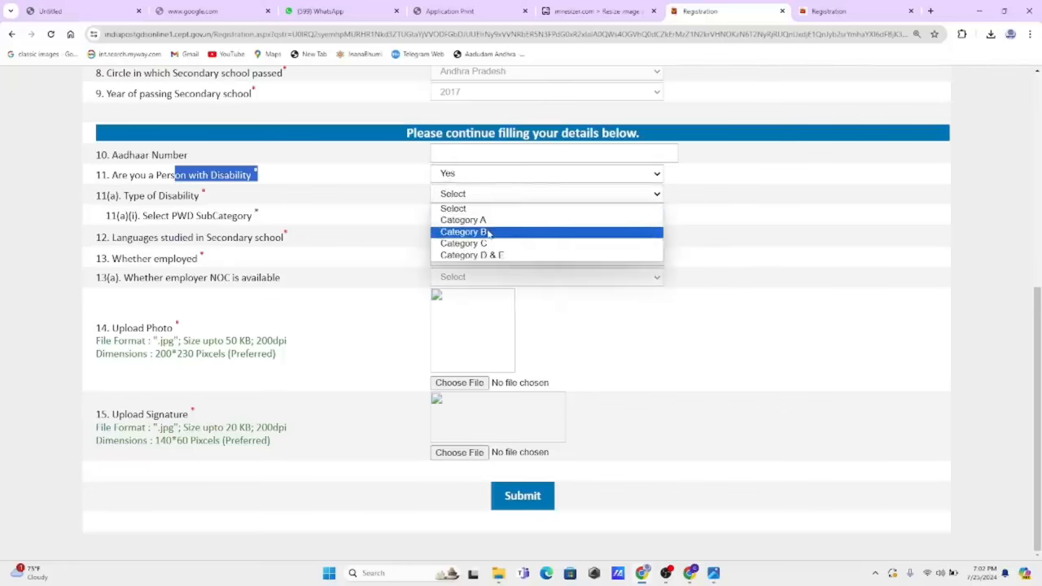
{"action": "left_click", "coordinate": [500, 178]}
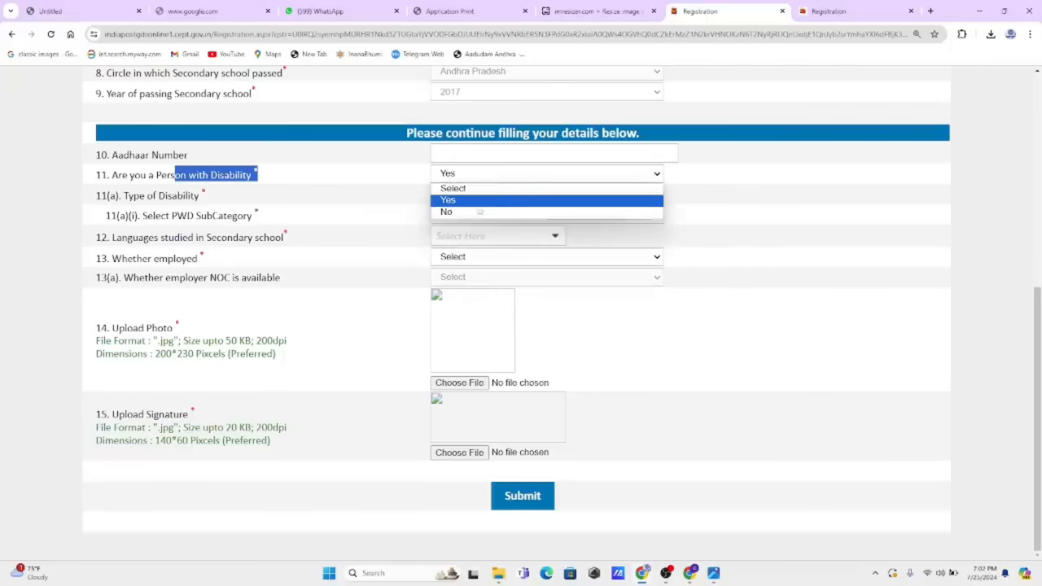
{"action": "left_click", "coordinate": [479, 212]}
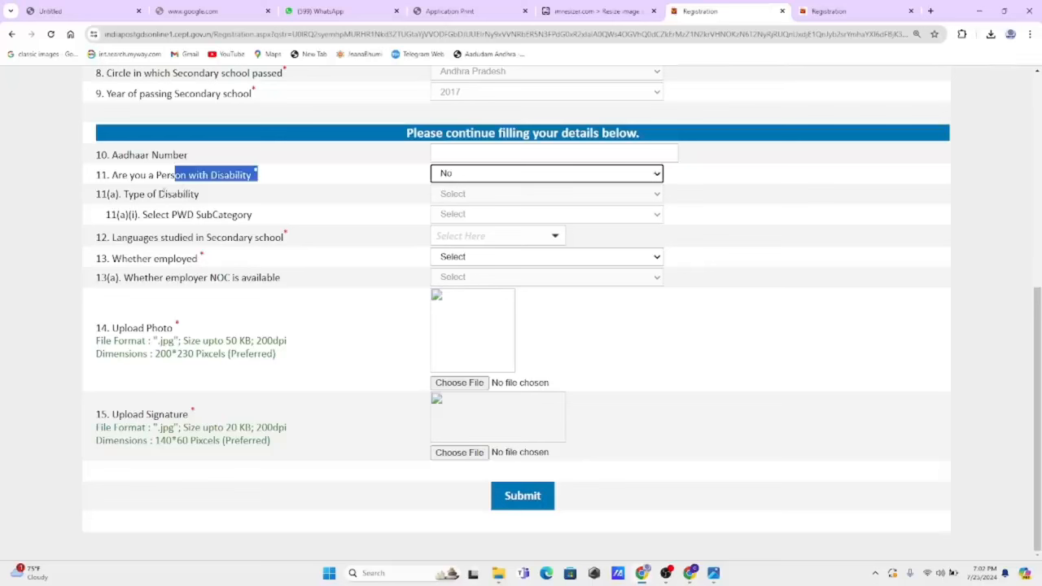
{"action": "left_click_drag", "start_coordinate": [164, 194], "coordinate": [301, 199]}
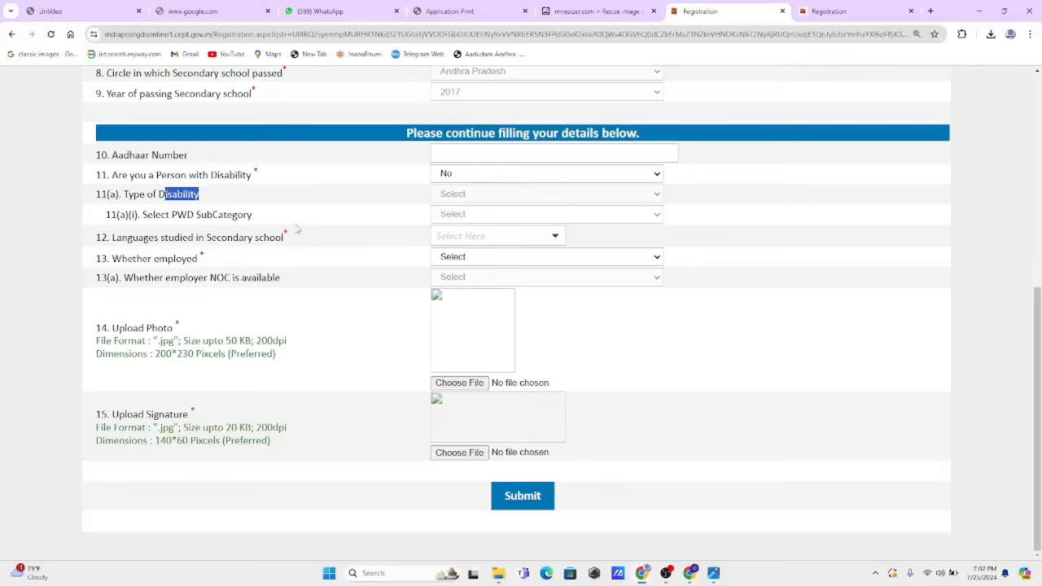
Select English and Telugu as the languages studied in secondary school
{"action": "left_click_drag", "start_coordinate": [215, 237], "coordinate": [283, 238]}
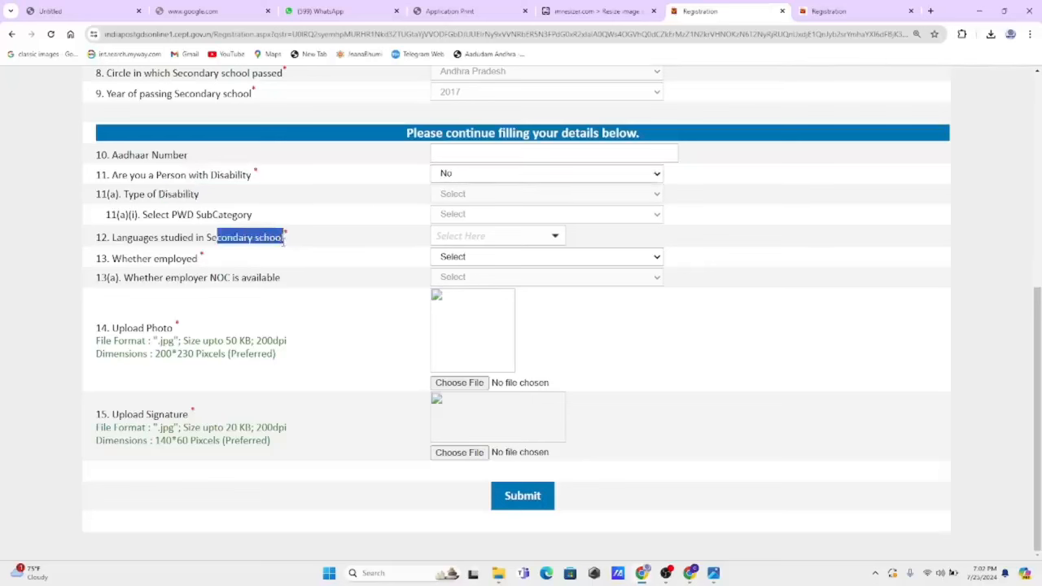
{"action": "left_click", "coordinate": [485, 238]}
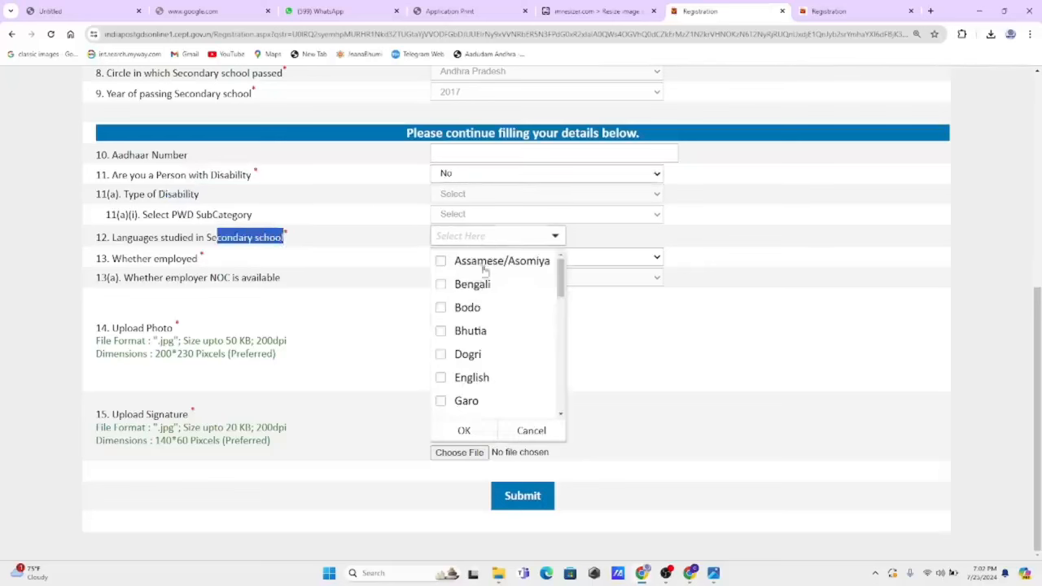
{"action": "scroll", "coordinate": [493, 313], "scroll_direction": "down", "scroll_amount": 1}
{"action": "left_click", "coordinate": [493, 324]}
{"action": "scroll", "coordinate": [493, 326], "scroll_direction": "down", "scroll_amount": 5}
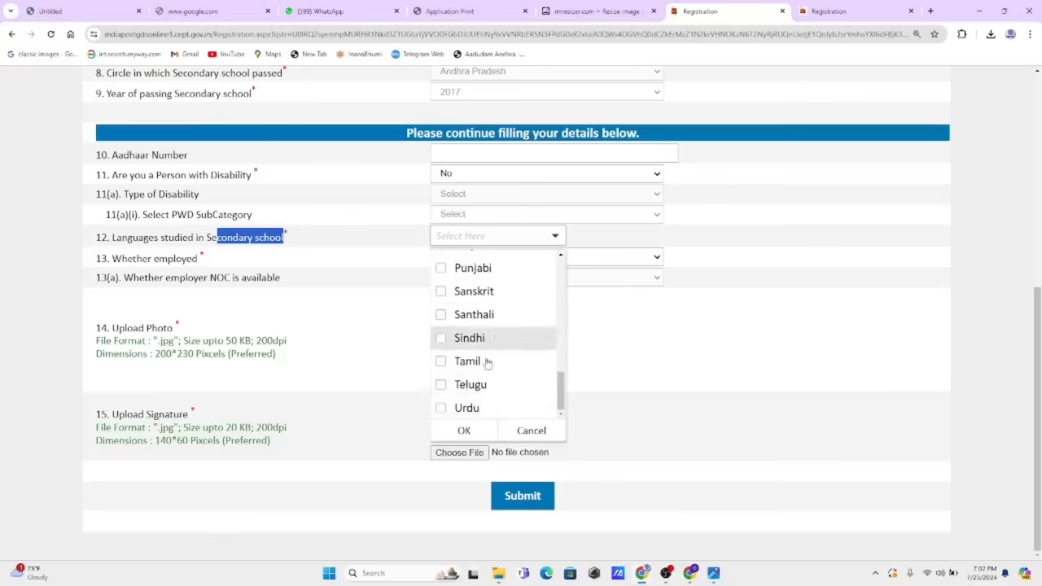
{"action": "left_click", "coordinate": [482, 384]}
{"action": "scroll", "coordinate": [493, 312], "scroll_direction": "up", "scroll_amount": 4}
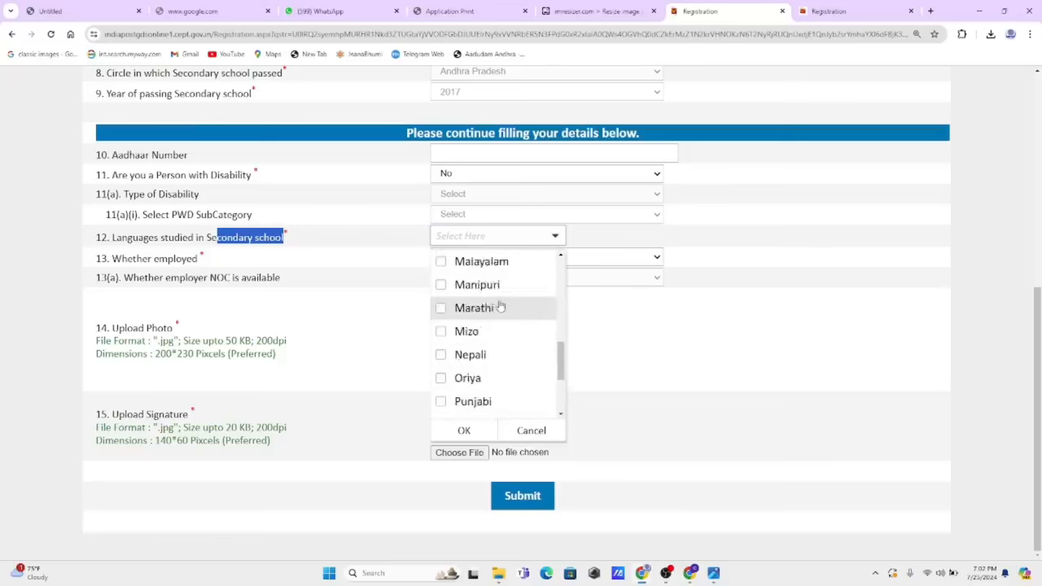
{"action": "scroll", "coordinate": [504, 302], "scroll_direction": "up", "scroll_amount": 3}
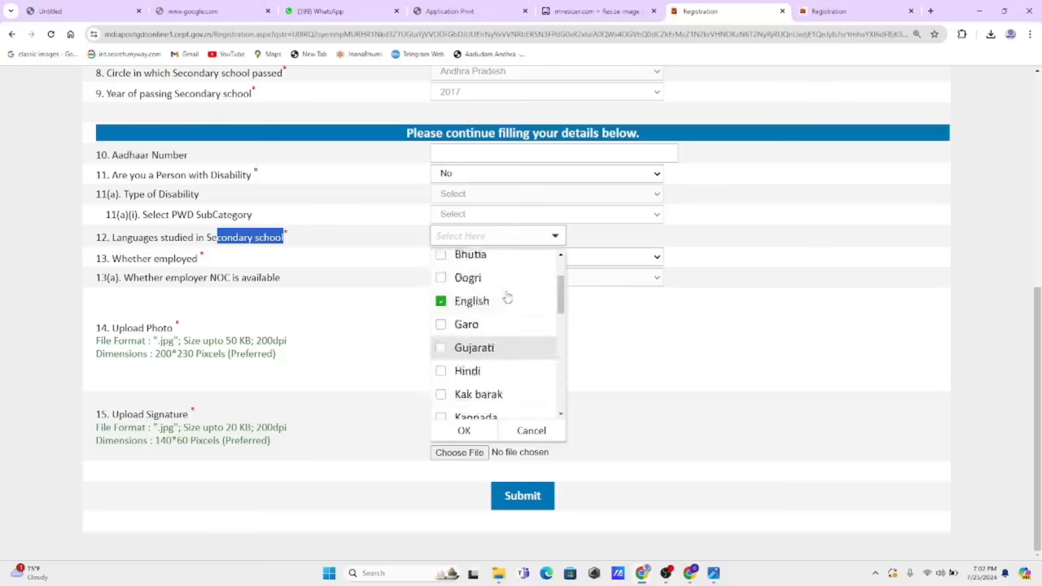
{"action": "scroll", "coordinate": [506, 297], "scroll_direction": "up", "scroll_amount": 1}
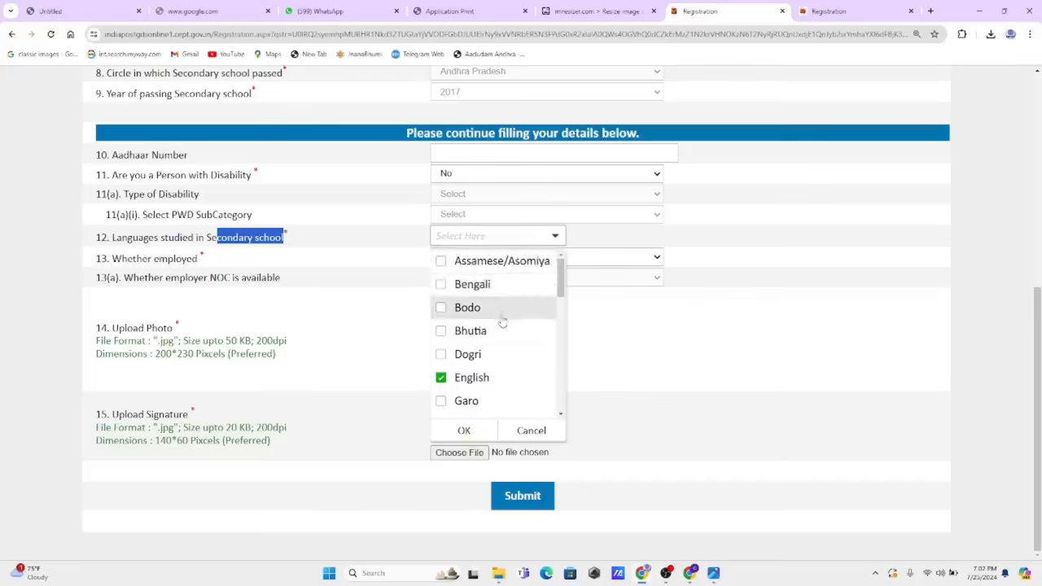
{"action": "scroll", "coordinate": [492, 381], "scroll_direction": "down", "scroll_amount": 6}
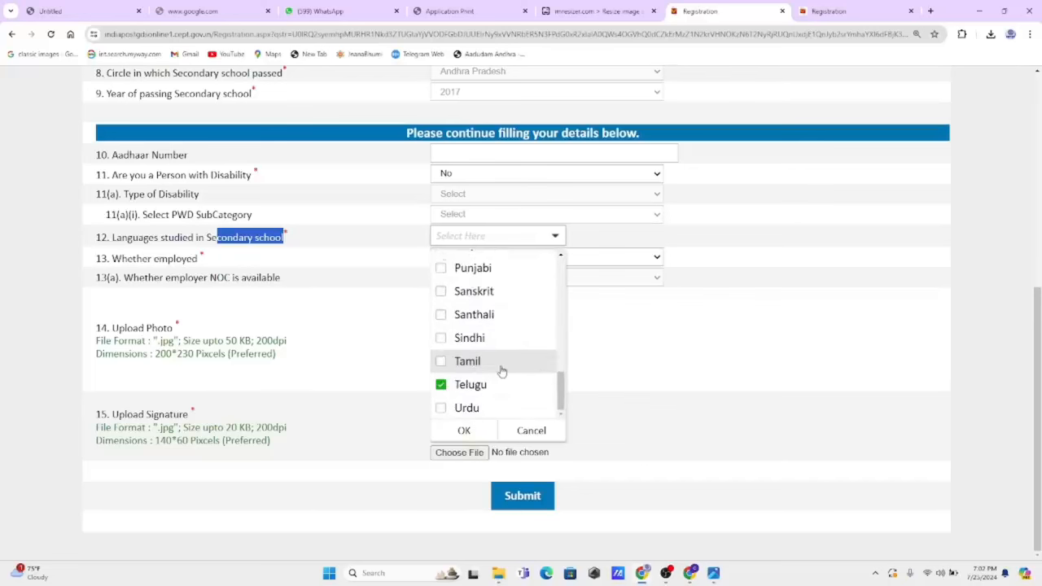
{"action": "left_click", "coordinate": [464, 431]}
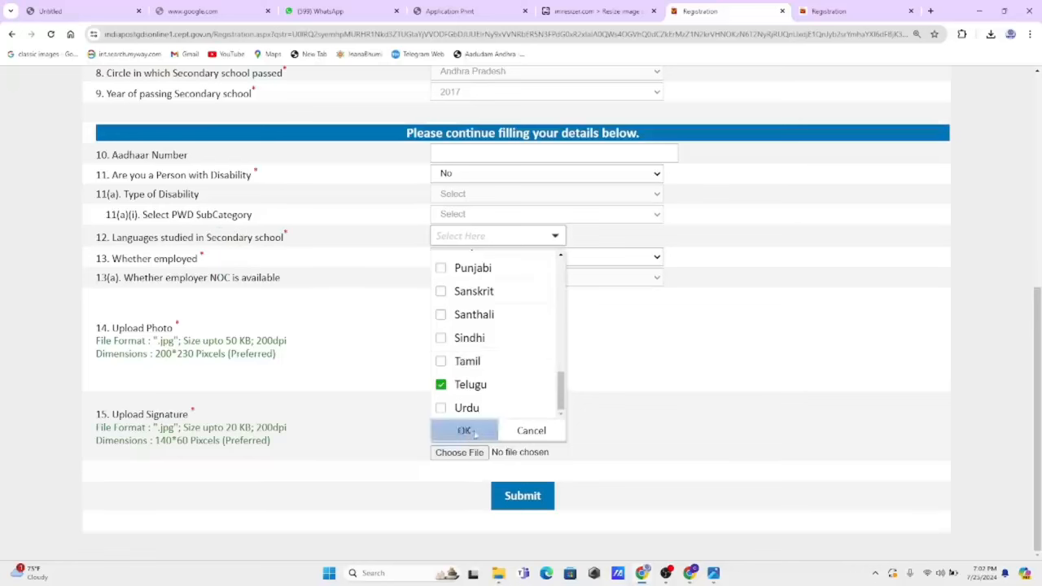
Set the applicant's employment status to No
{"action": "left_click_drag", "start_coordinate": [129, 261], "coordinate": [223, 269]}
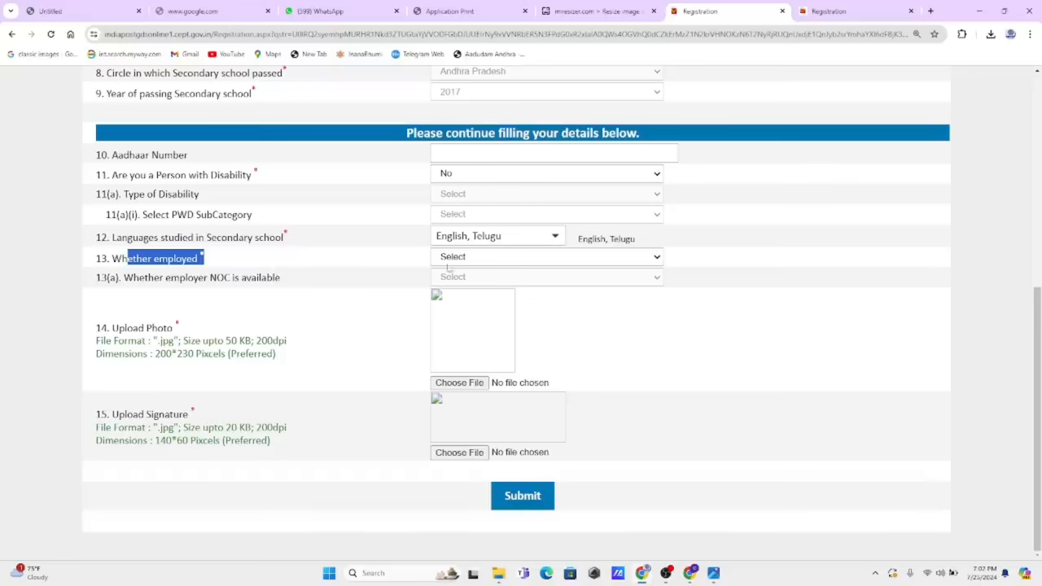
{"action": "left_click", "coordinate": [468, 260]}
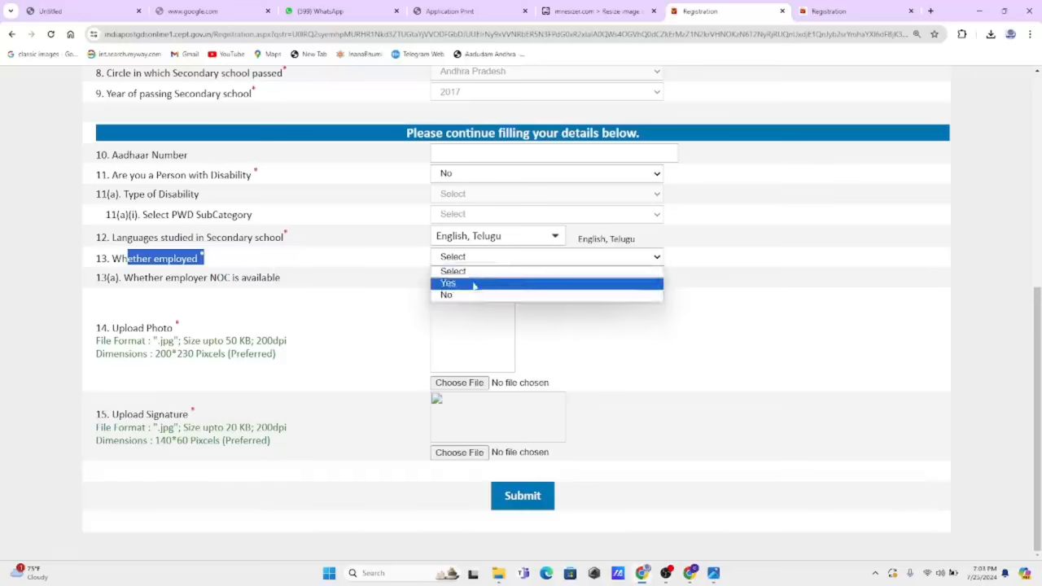
{"action": "left_click", "coordinate": [476, 295]}
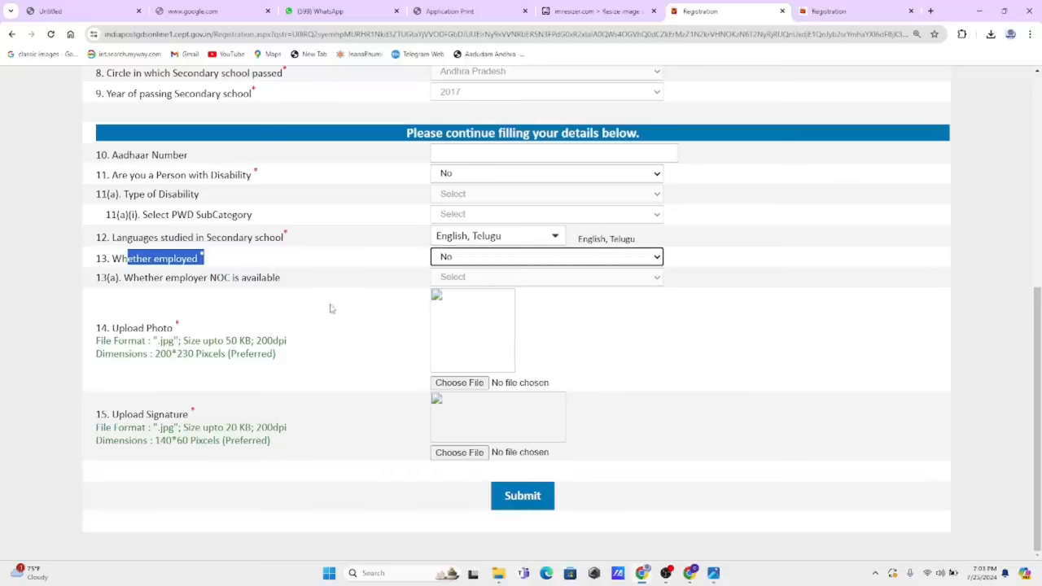
Read the file format, size and dimension requirements for the photo and signature, and switch to the imResizer site
{"action": "left_click", "coordinate": [140, 331]}
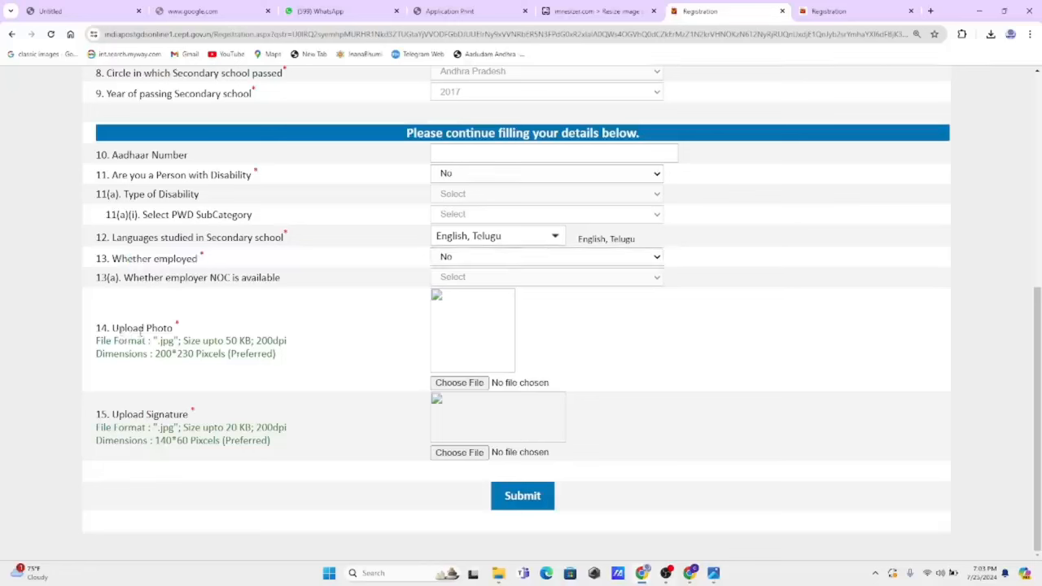
{"action": "left_click_drag", "start_coordinate": [142, 330], "coordinate": [285, 357]}
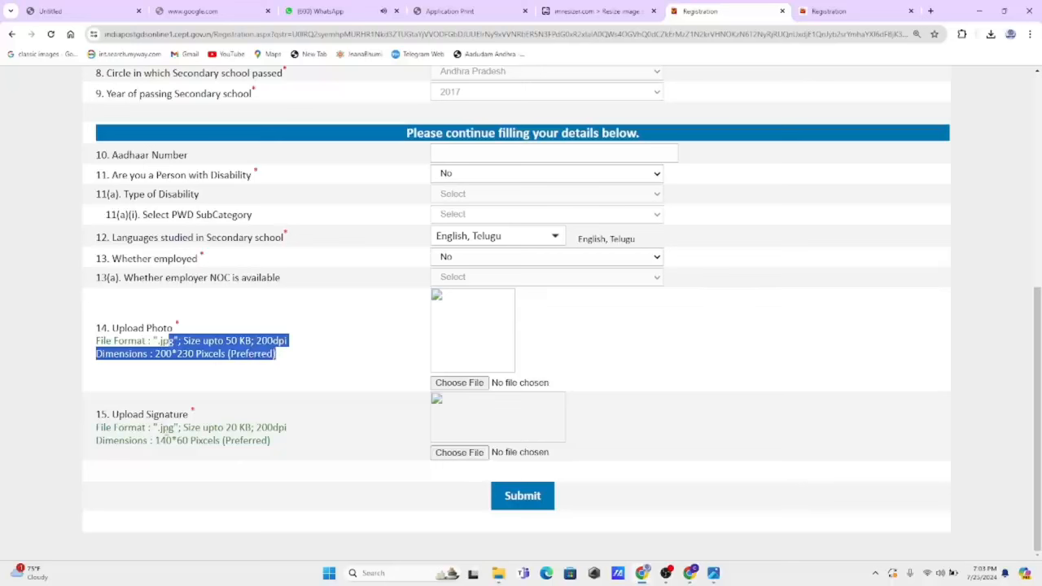
{"action": "left_click_drag", "start_coordinate": [174, 427], "coordinate": [243, 440]}
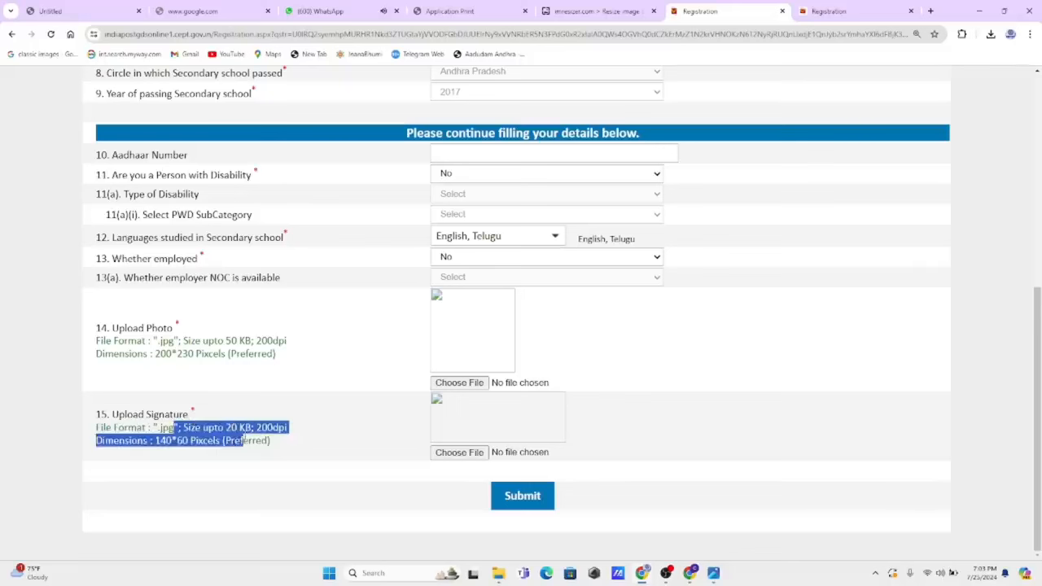
{"action": "left_click", "coordinate": [612, 8]}
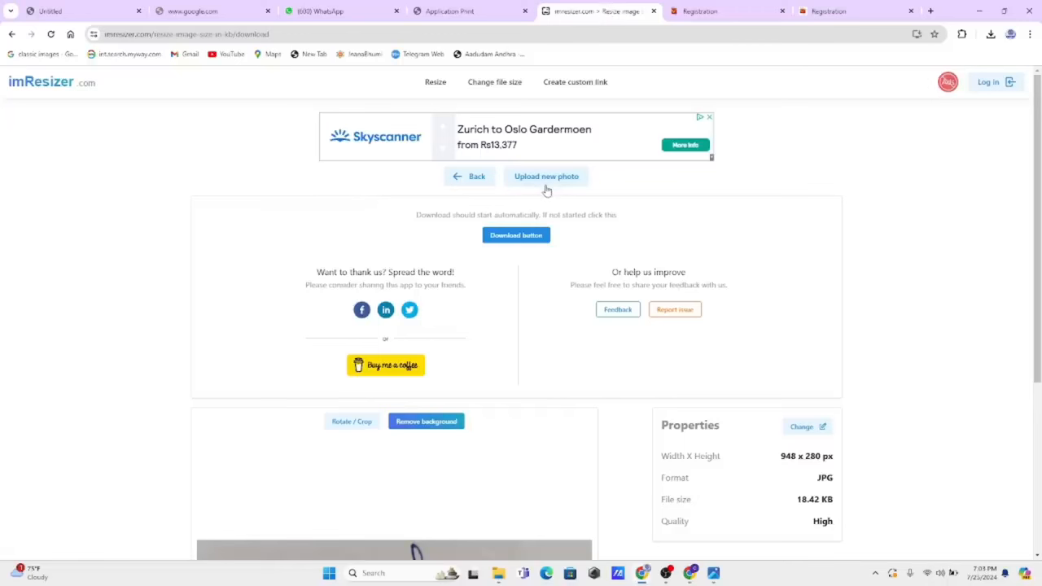
Go back to the image upload page and upload PASS PHOTO EDIT 11 from the Downloads folder for resizing
{"action": "left_click", "coordinate": [459, 180]}
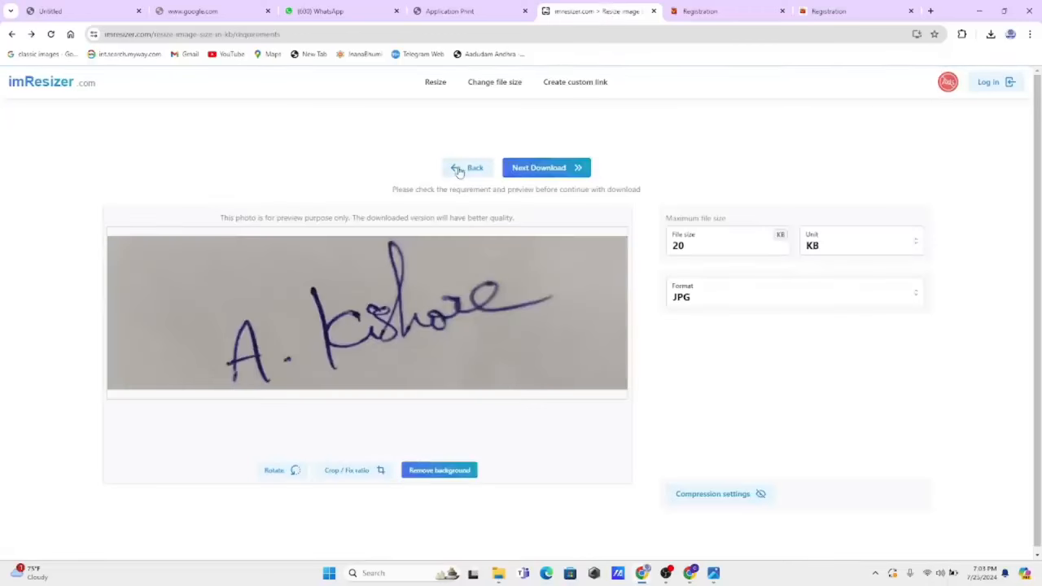
{"action": "left_click", "coordinate": [459, 169]}
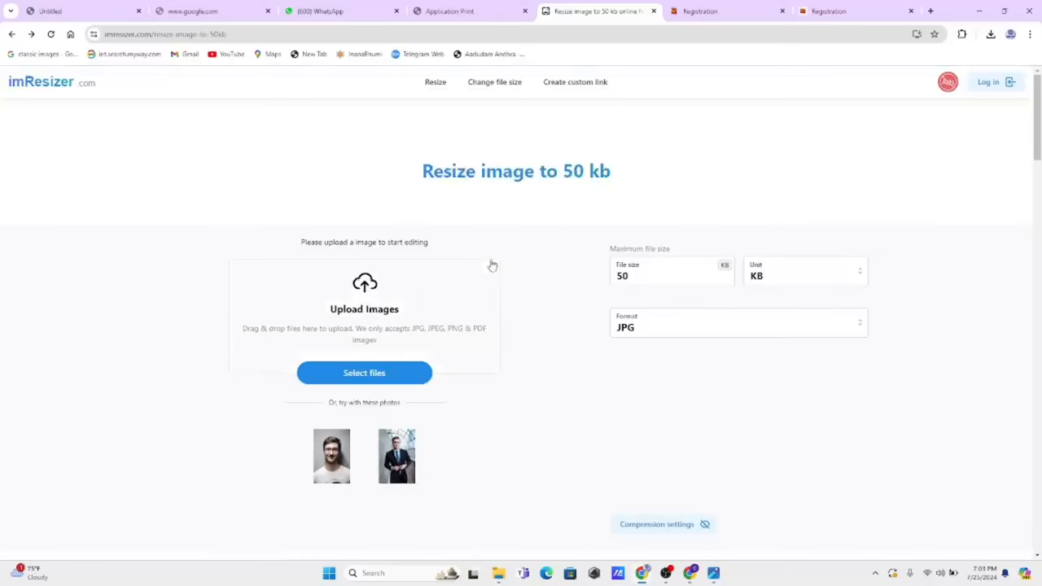
{"action": "left_click", "coordinate": [415, 372]}
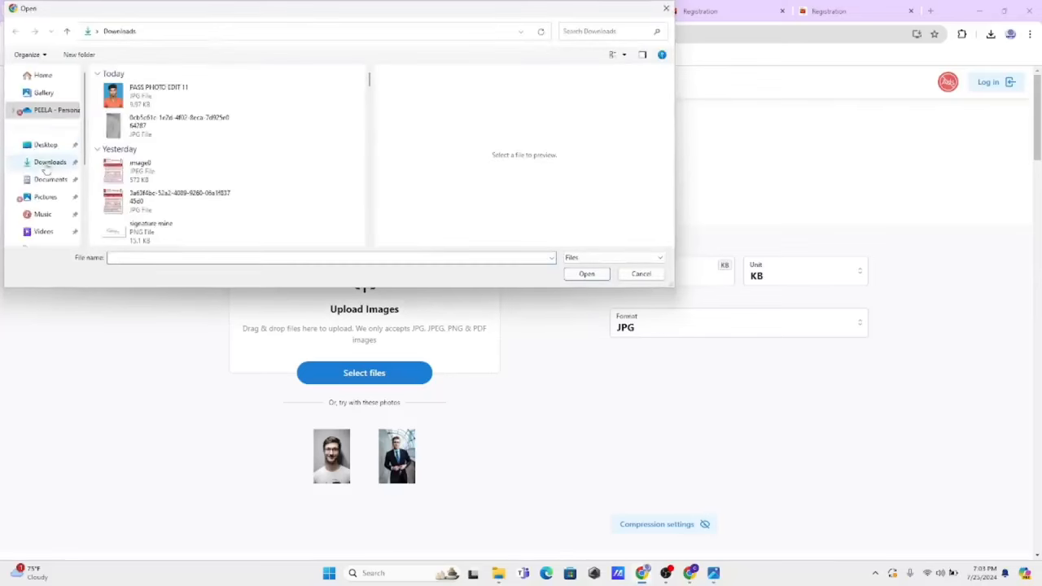
{"action": "left_click", "coordinate": [147, 94]}
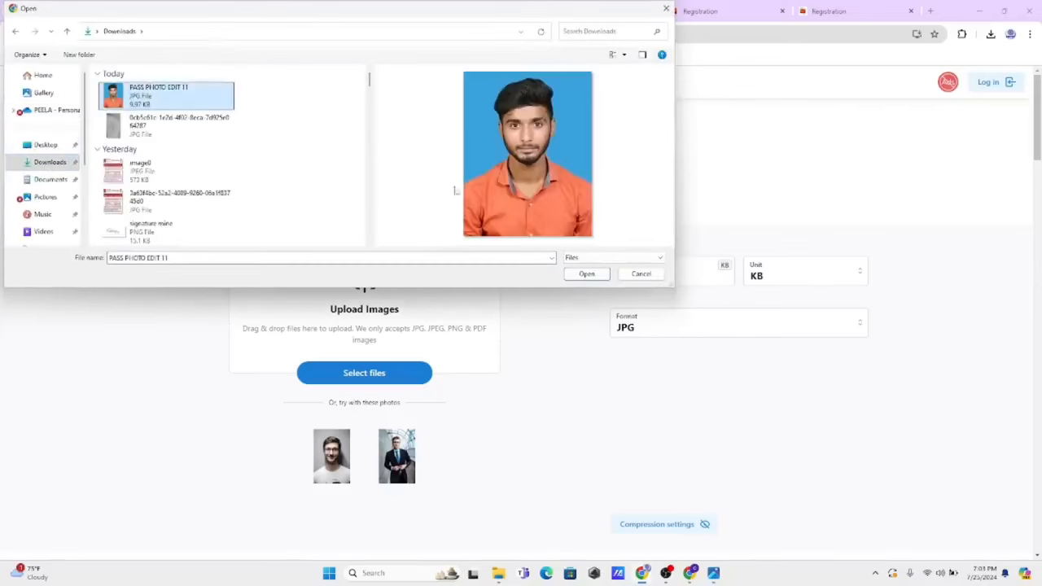
{"action": "left_click", "coordinate": [587, 275]}
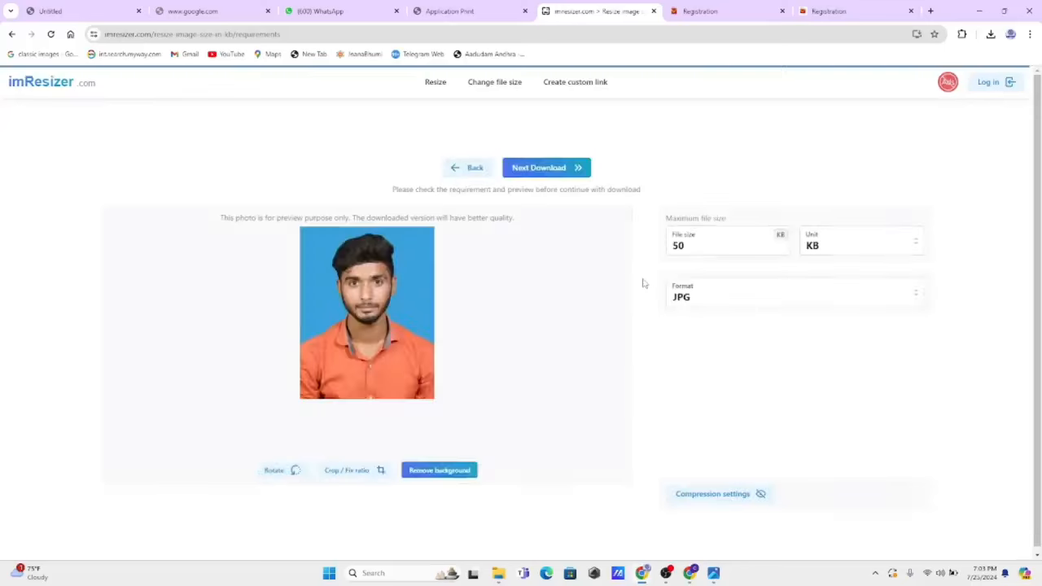
Set the photo's maximum file size to 50 KB and save the resized JPG to the Downloads folder
{"action": "left_click", "coordinate": [717, 251]}
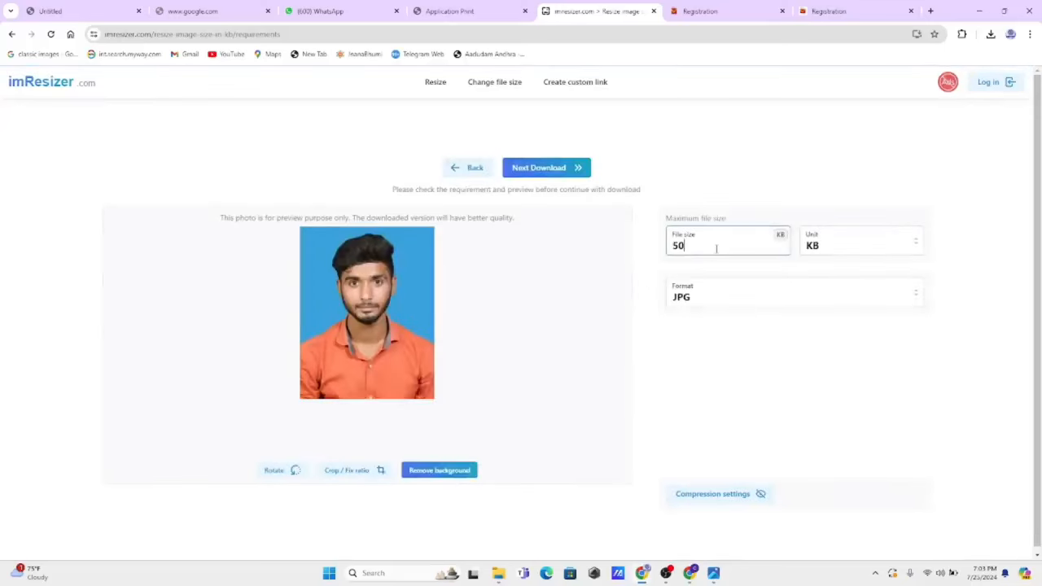
{"action": "key", "text": "BackSpace"}
{"action": "key", "text": "BackSpace"}
{"action": "type", "text": "50"}
{"action": "left_click", "coordinate": [543, 169]}
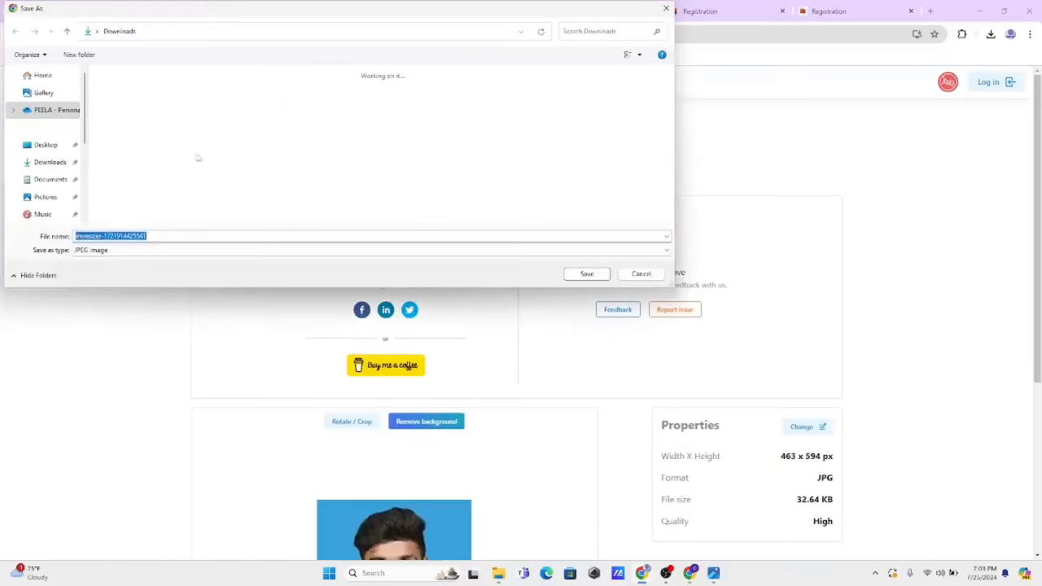
{"action": "left_click", "coordinate": [587, 274]}
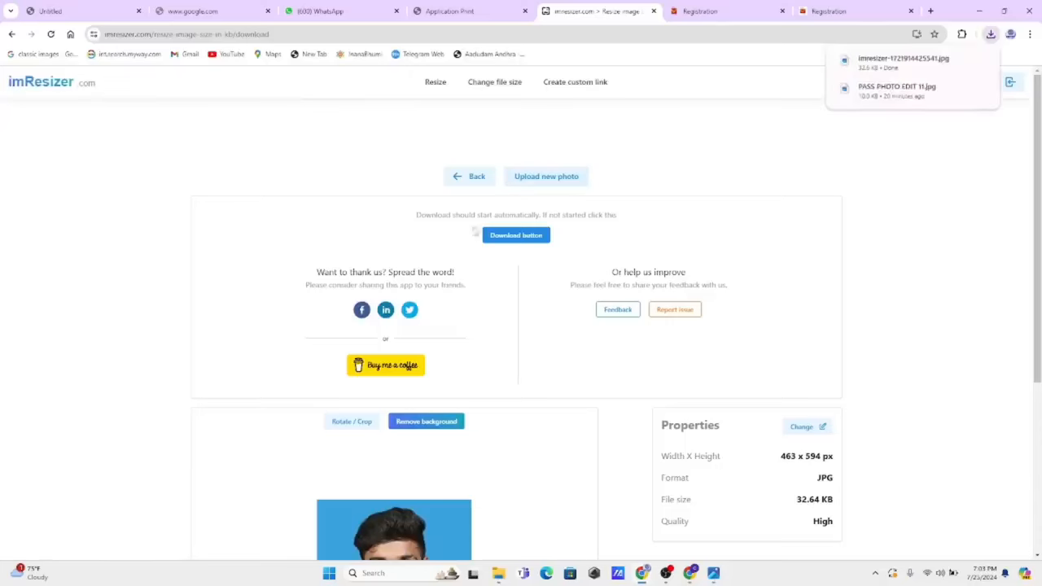
Return to the image upload page and set the maximum file size to 20 KB for the signature
{"action": "left_click", "coordinate": [477, 177]}
{"action": "left_click", "coordinate": [477, 168]}
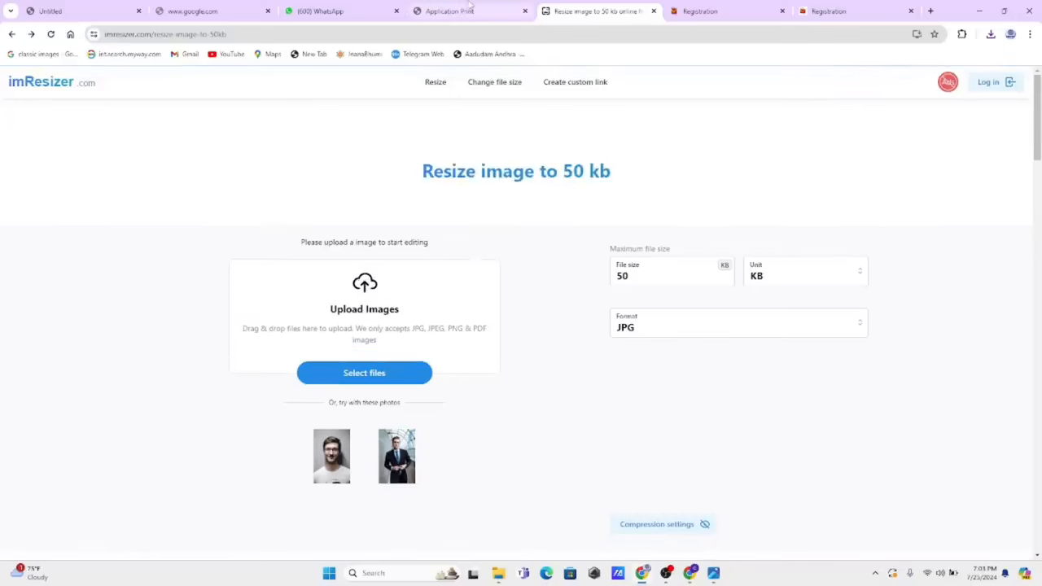
{"action": "left_click", "coordinate": [646, 278]}
{"action": "key", "text": "BackSpace"}
{"action": "key", "text": "BackSpace"}
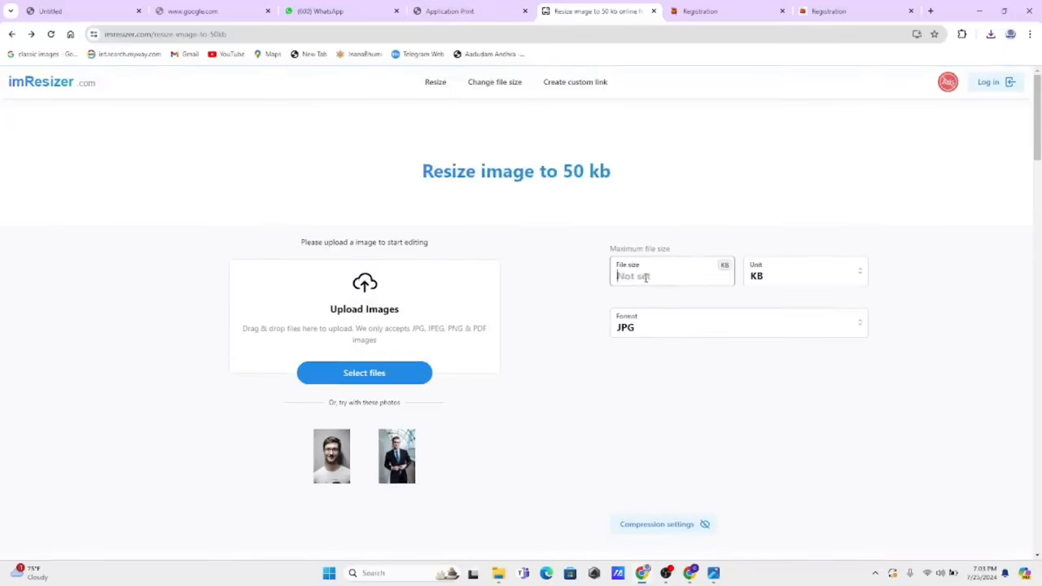
{"action": "type", "text": "20"}
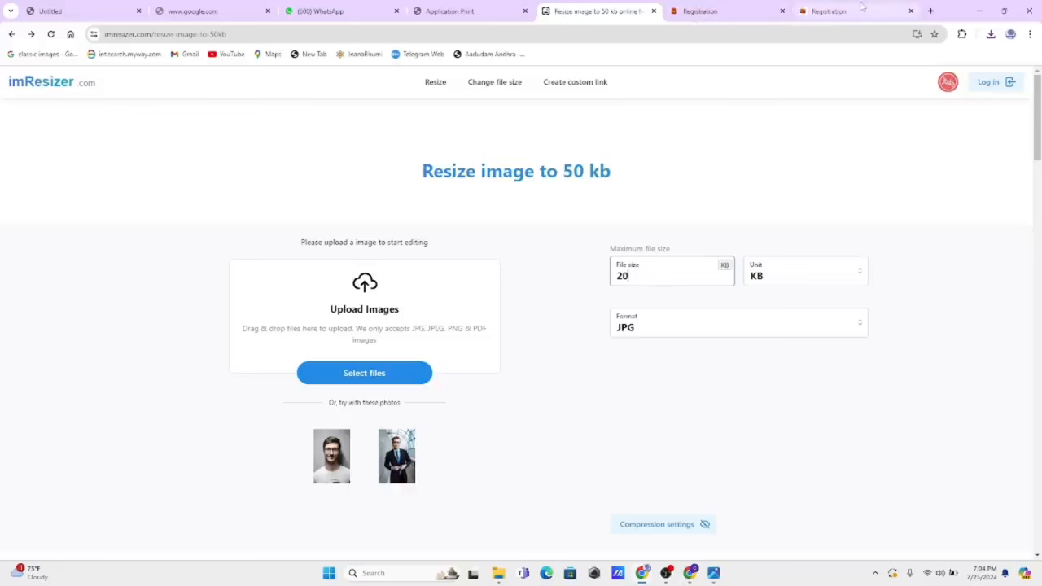
{"action": "left_click", "coordinate": [736, 6]}
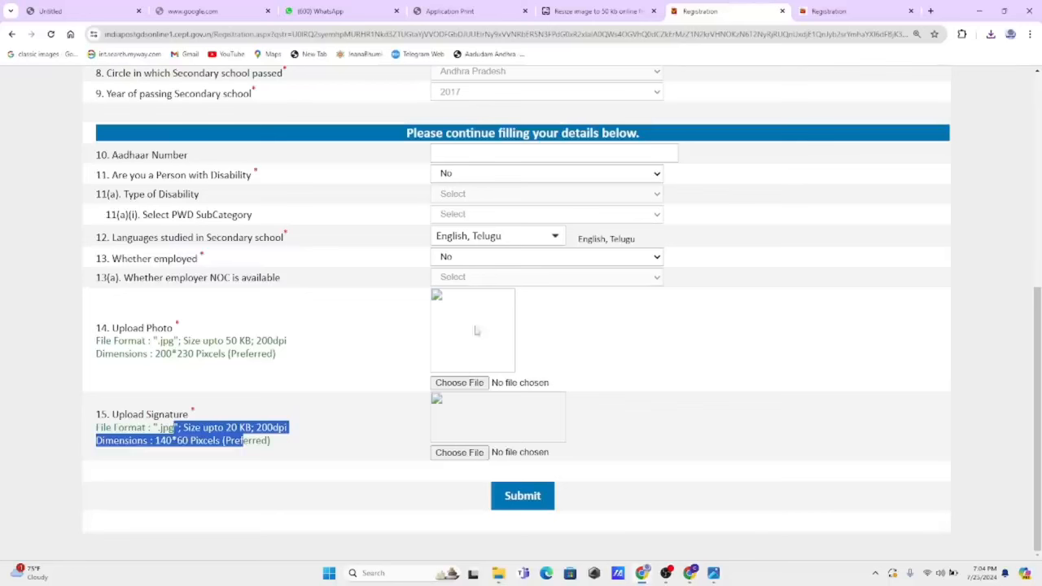
{"action": "left_click", "coordinate": [487, 384]}
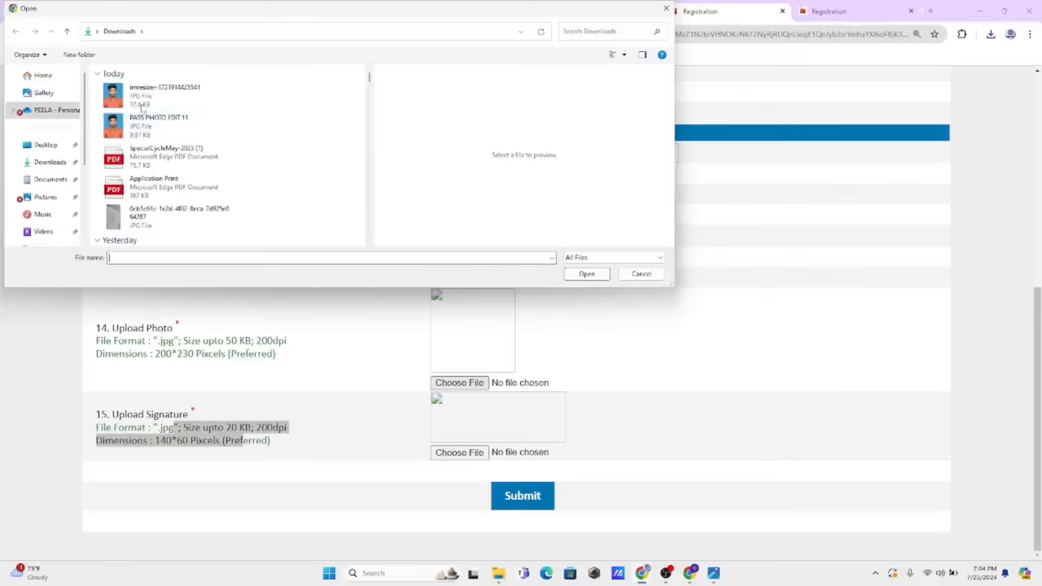
{"action": "left_click", "coordinate": [151, 94]}
{"action": "left_click", "coordinate": [584, 275]}
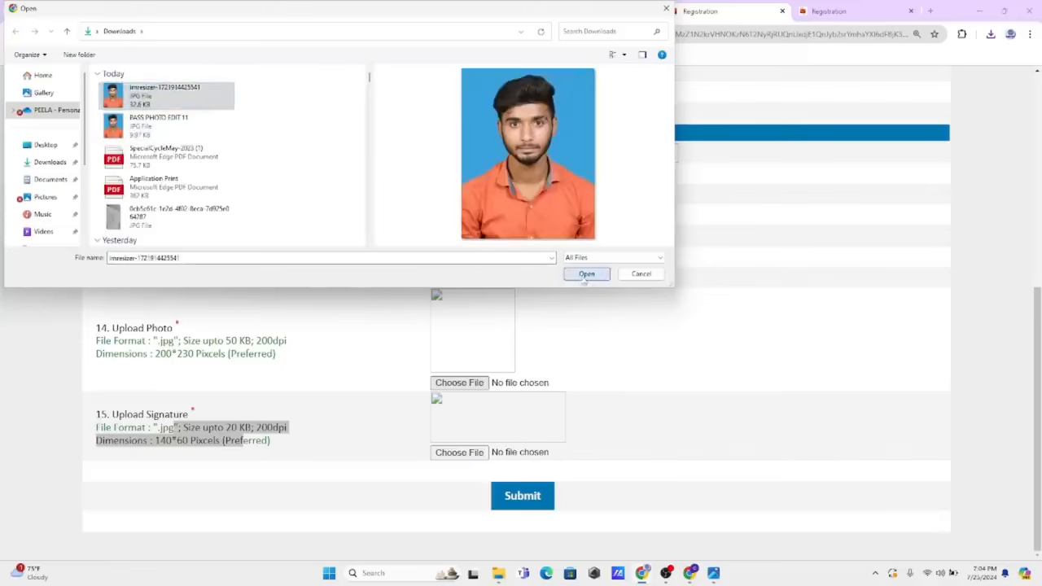
{"action": "left_click", "coordinate": [573, 357]}
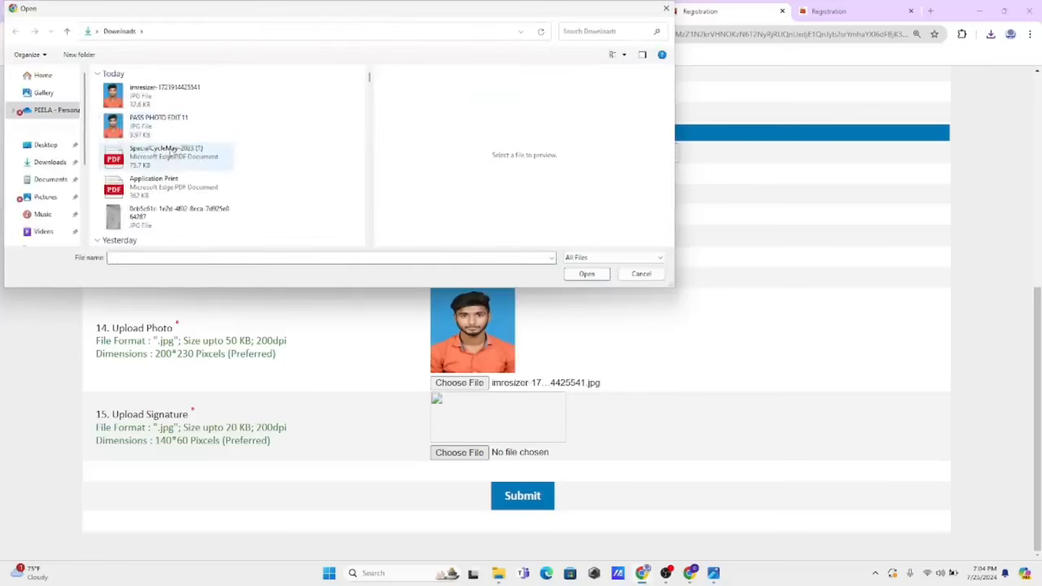
{"action": "scroll", "coordinate": [193, 205], "scroll_direction": "down", "scroll_amount": 2}
{"action": "scroll", "coordinate": [193, 206], "scroll_direction": "down", "scroll_amount": 5}
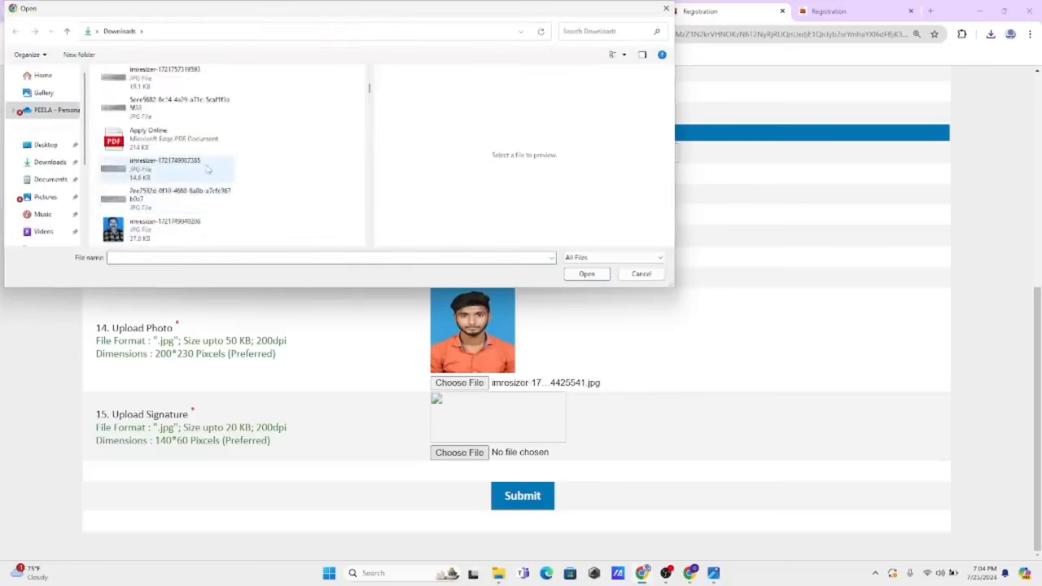
{"action": "left_click", "coordinate": [206, 168]}
{"action": "left_click", "coordinate": [600, 276]}
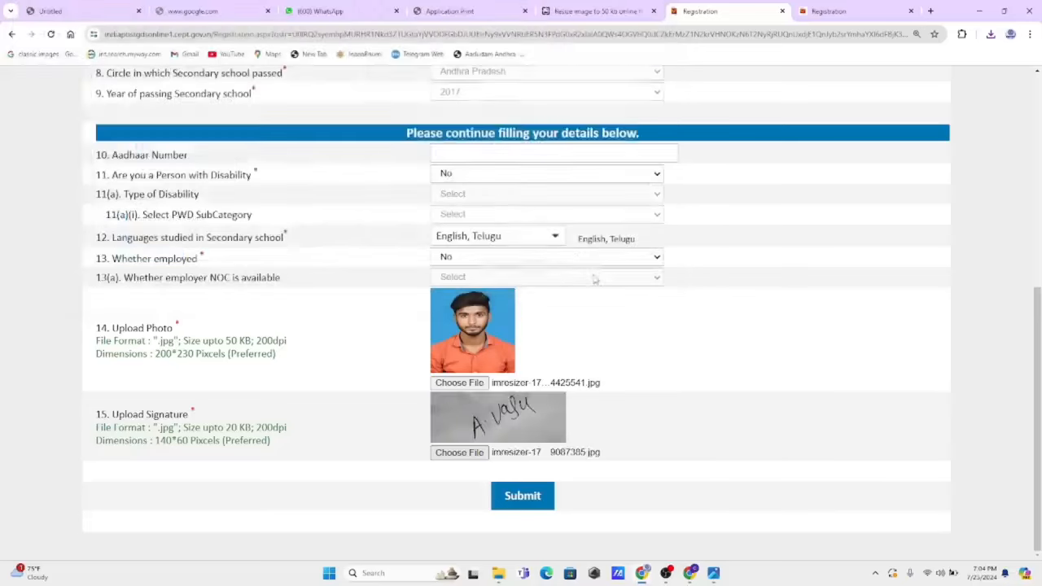
Submit the registration form, review the details summary, accept the no-duplicate-registration declaration and submit the registration
{"action": "left_click", "coordinate": [527, 499]}
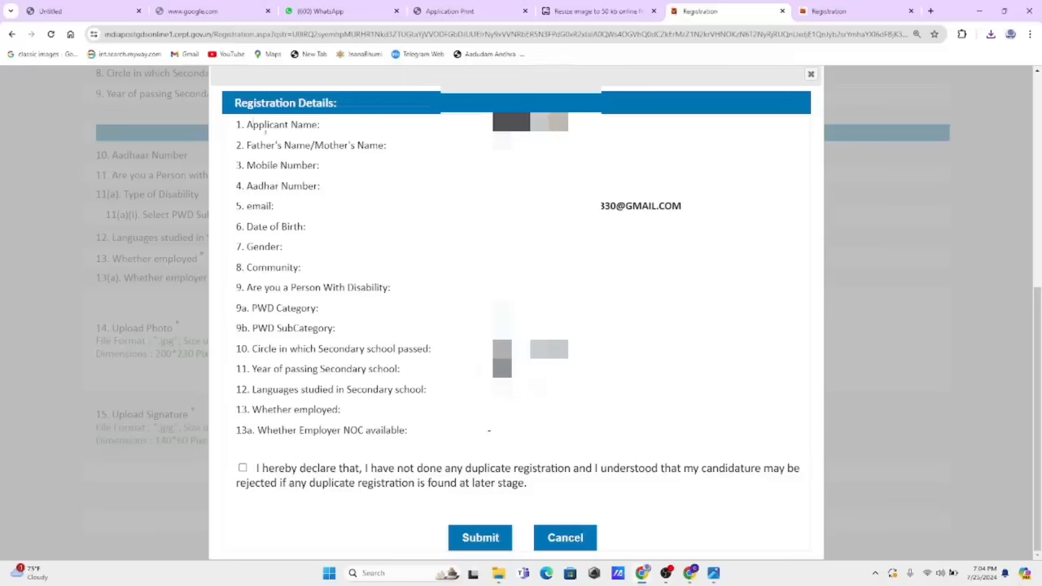
{"action": "left_click_drag", "start_coordinate": [247, 124], "coordinate": [338, 446]}
{"action": "left_click", "coordinate": [242, 468]}
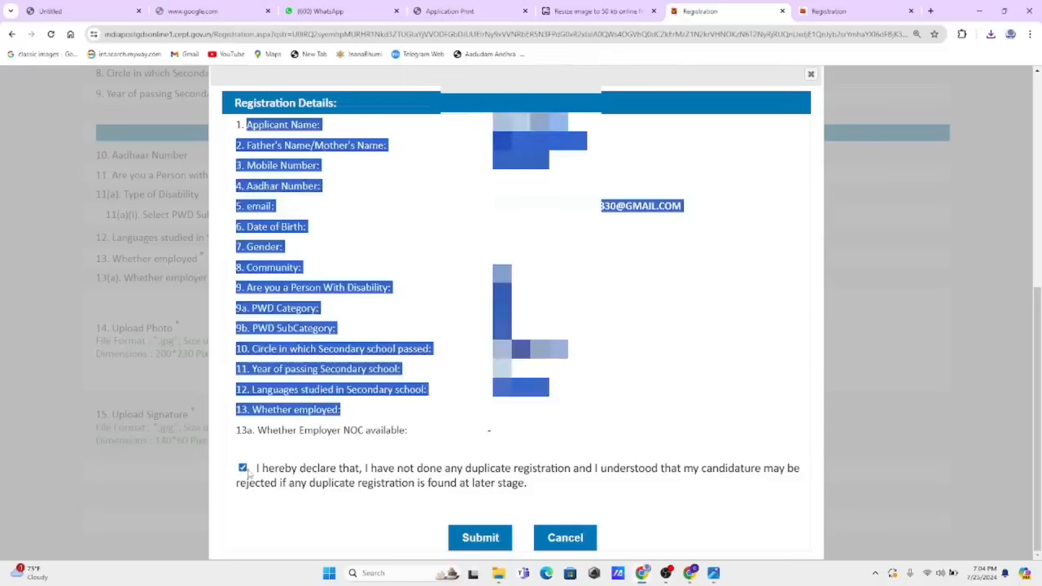
{"action": "left_click", "coordinate": [242, 469]}
{"action": "left_click", "coordinate": [243, 468]}
{"action": "left_click", "coordinate": [480, 539]}
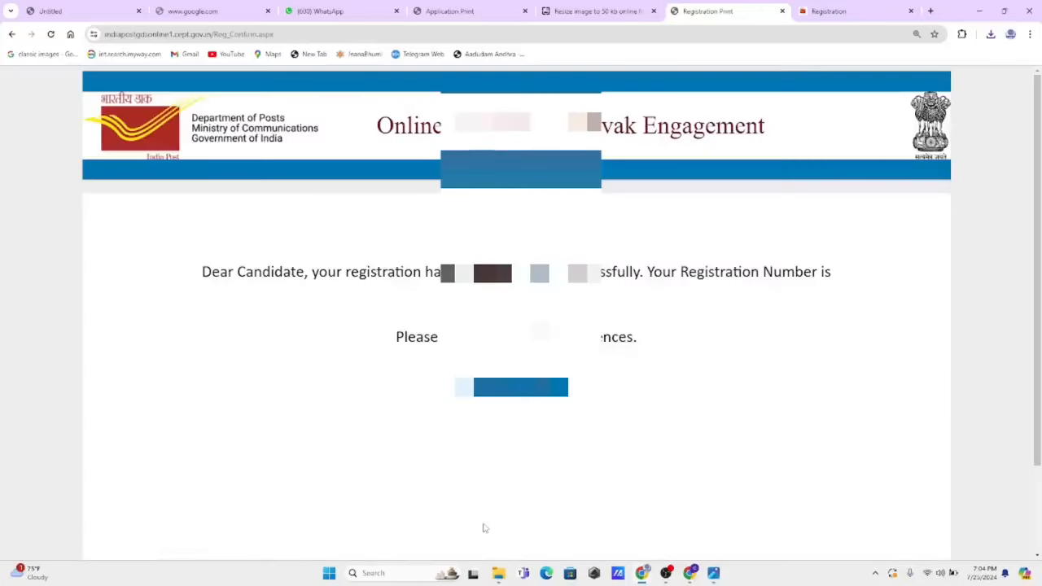
Read the registration confirmation with the registration number and continue to the candidate application form
{"action": "left_click_drag", "start_coordinate": [220, 271], "coordinate": [441, 272]}
{"action": "double_click", "coordinate": [511, 311]}
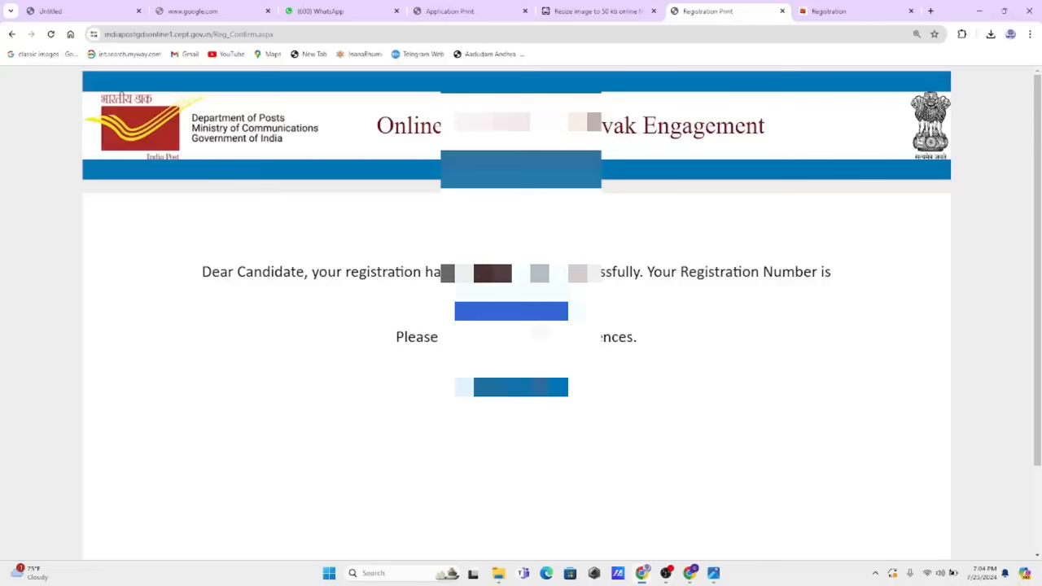
{"action": "left_click", "coordinate": [538, 388]}
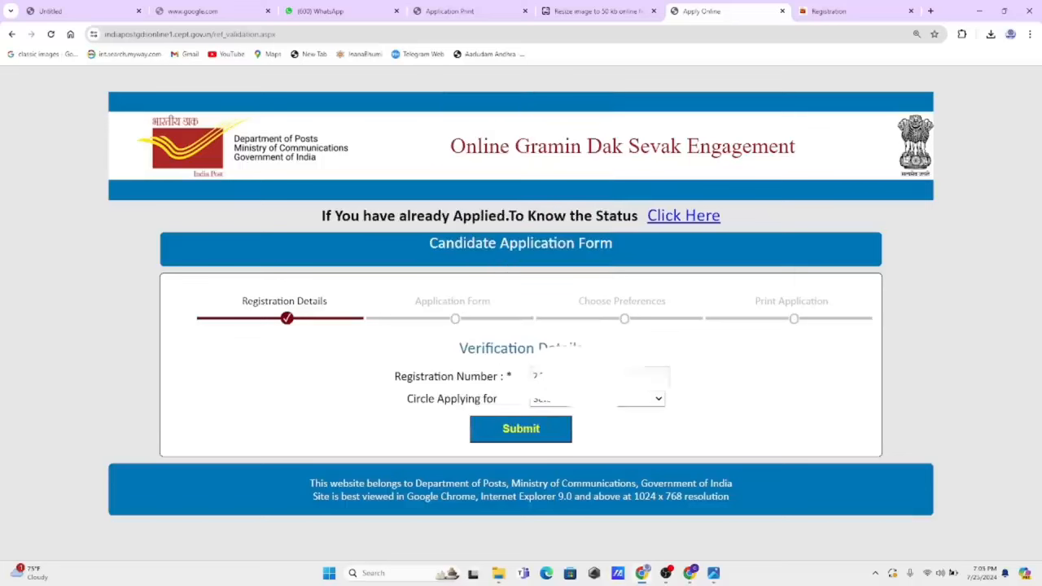
Choose Andhra Pradesh as the circle applied for, submit the verification details and dismiss the OTP notice
{"action": "left_click", "coordinate": [569, 400]}
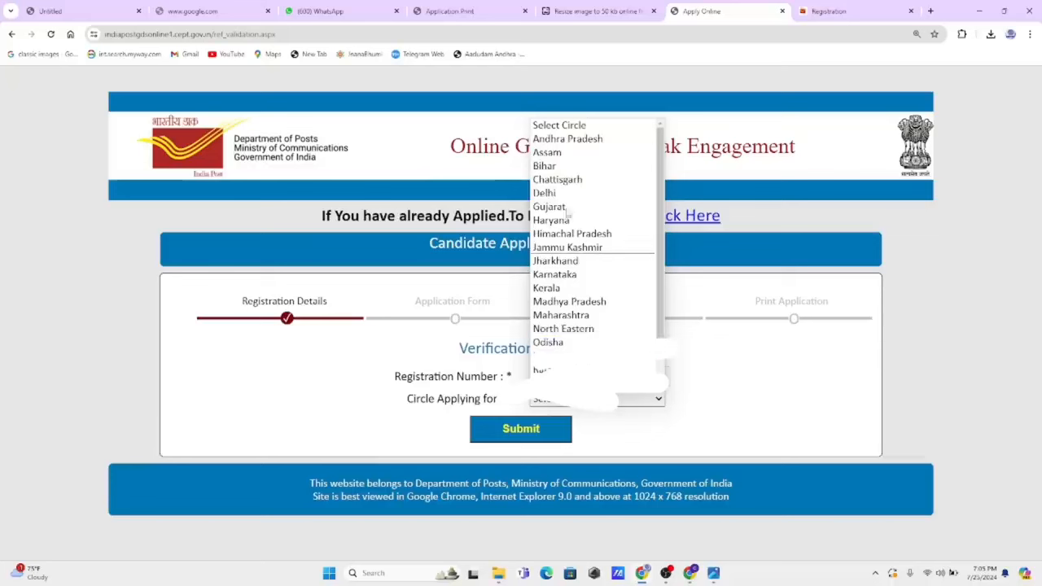
{"action": "left_click", "coordinate": [561, 140]}
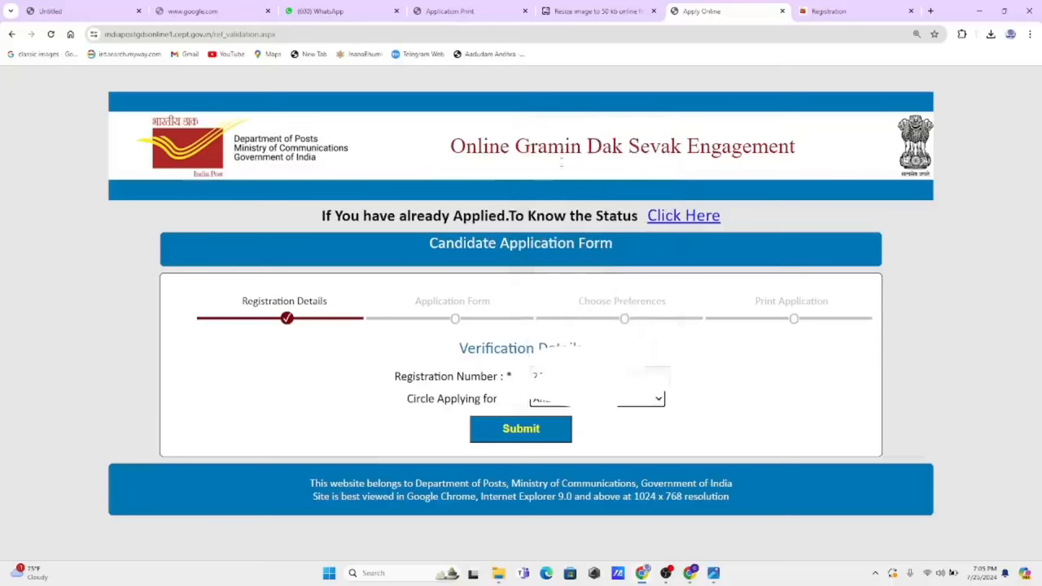
{"action": "left_click", "coordinate": [538, 437]}
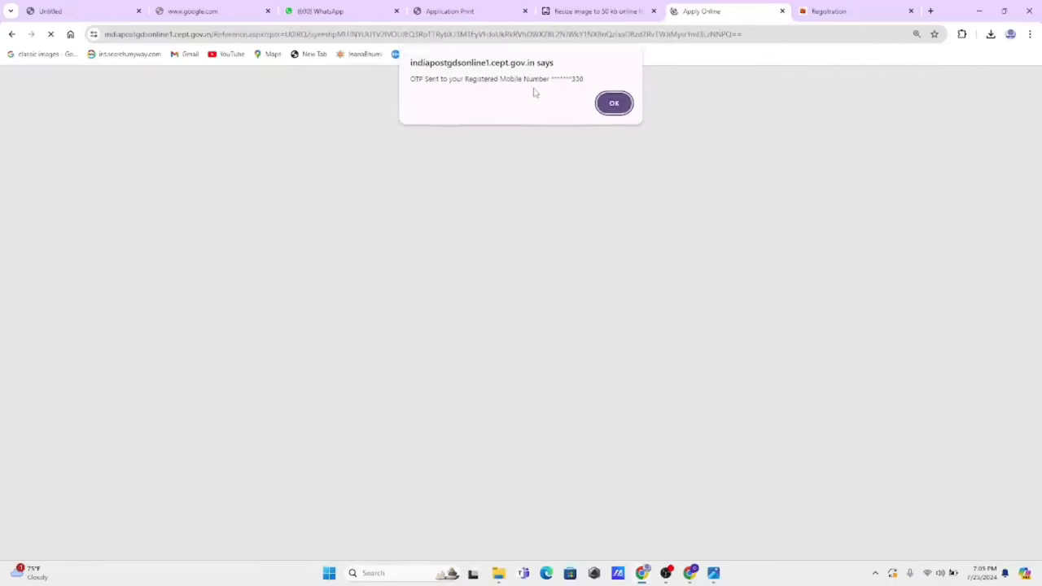
{"action": "left_click", "coordinate": [613, 105]}
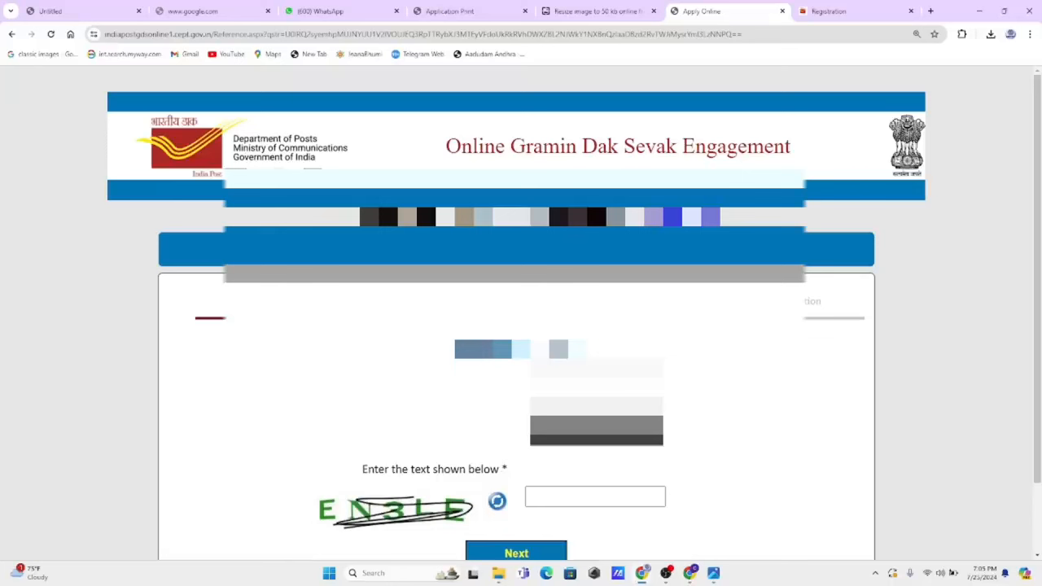
Enter the captcha text shown in the image and proceed to the application details page
{"action": "left_click", "coordinate": [560, 495]}
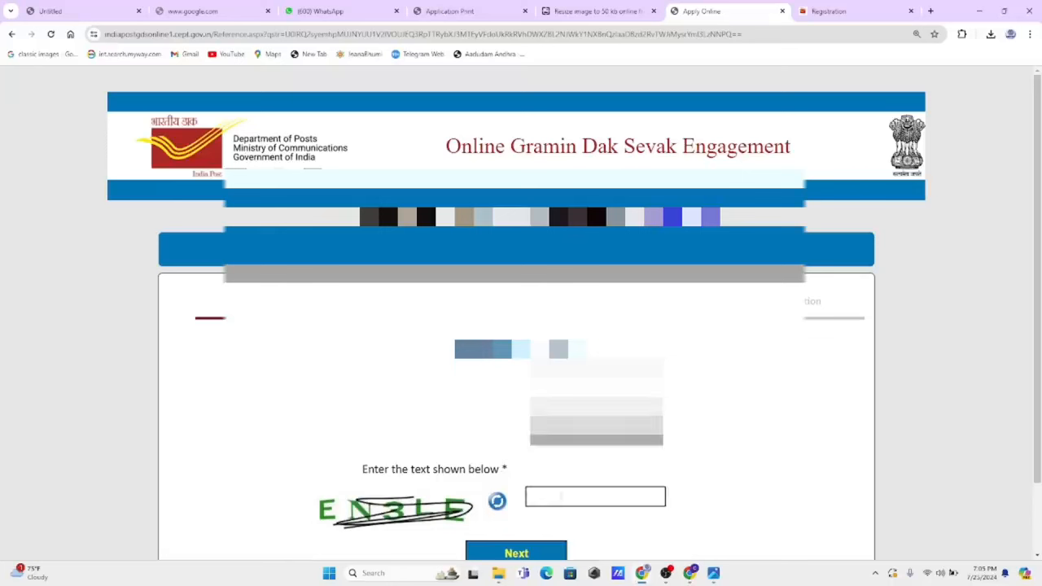
{"action": "type", "text": "EN3LE"}
{"action": "scroll", "coordinate": [557, 502], "scroll_direction": "down", "scroll_amount": 1}
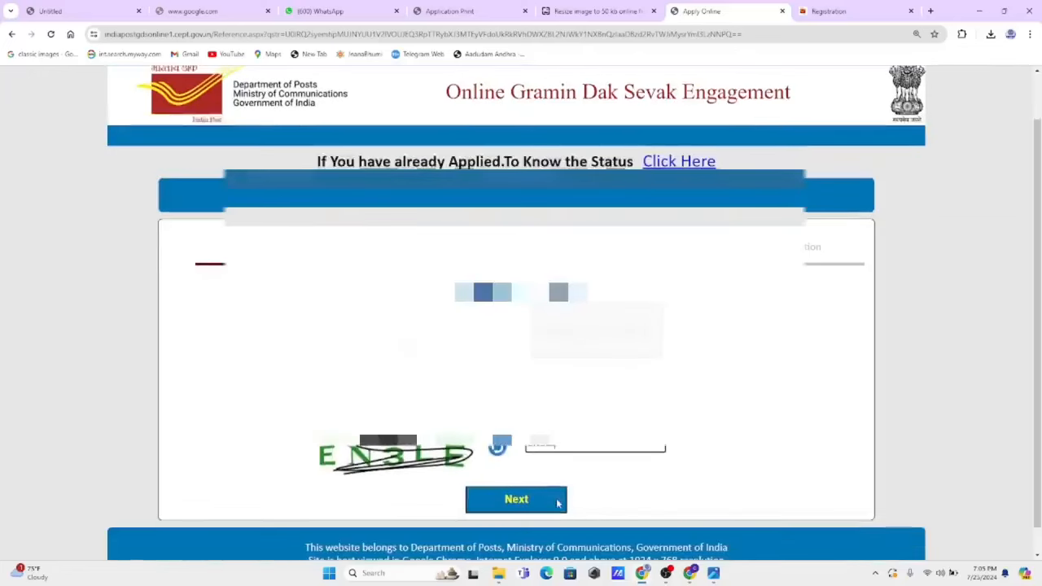
{"action": "left_click", "coordinate": [554, 498]}
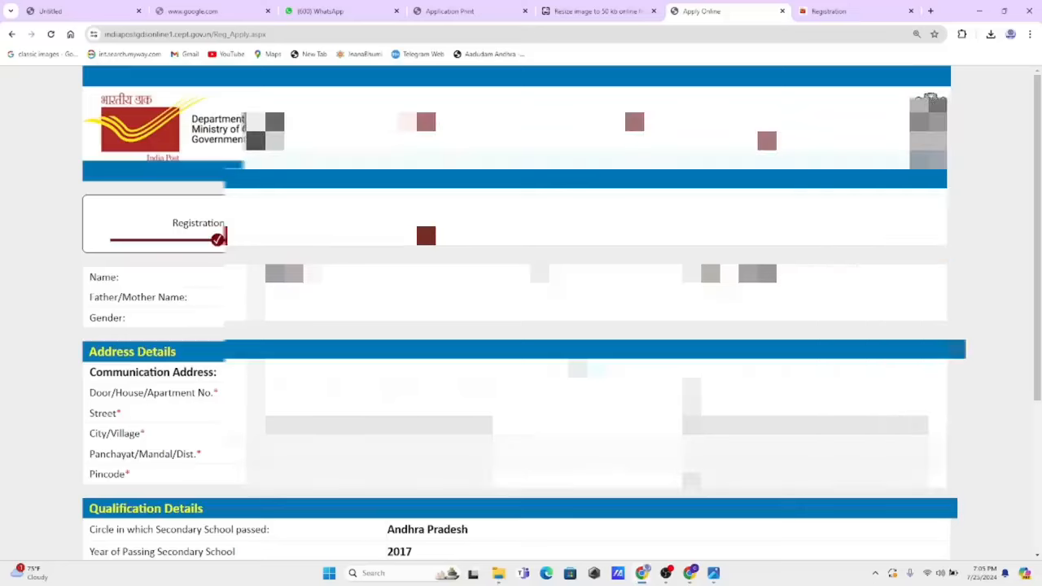
Fill in the door number, street and city or village of the candidate's communication address
{"action": "scroll", "coordinate": [521, 325], "scroll_direction": "down", "scroll_amount": 2}
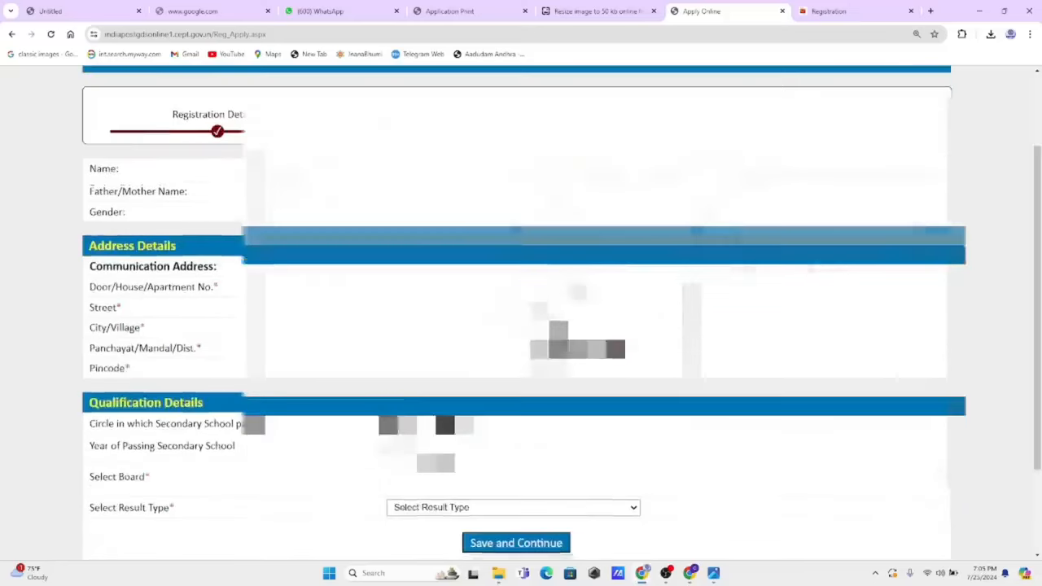
{"action": "scroll", "coordinate": [521, 325], "scroll_direction": "down", "scroll_amount": 1}
{"action": "scroll", "coordinate": [521, 325], "scroll_direction": "down", "scroll_amount": 2}
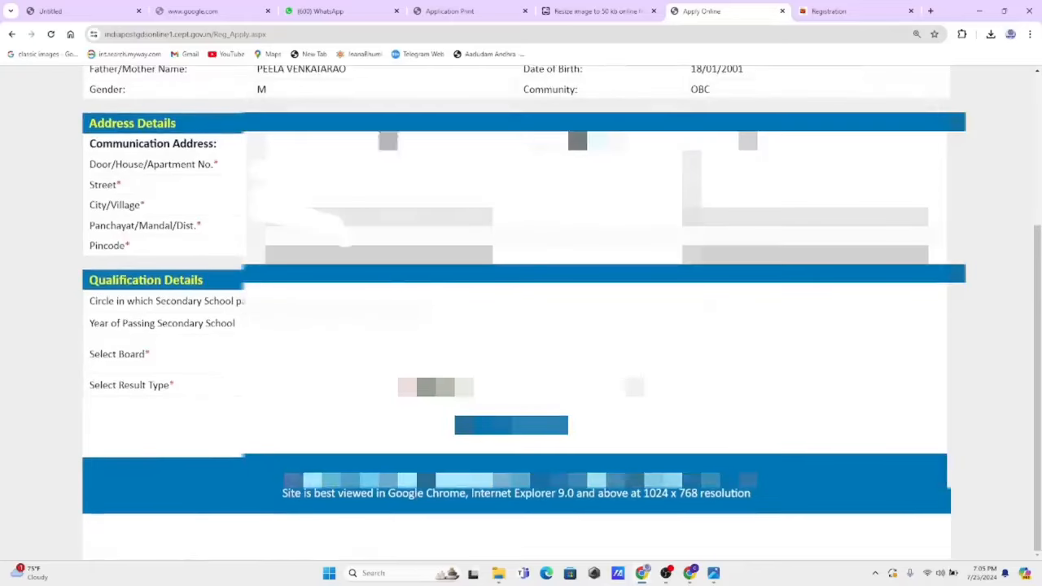
{"action": "left_click", "coordinate": [362, 166]}
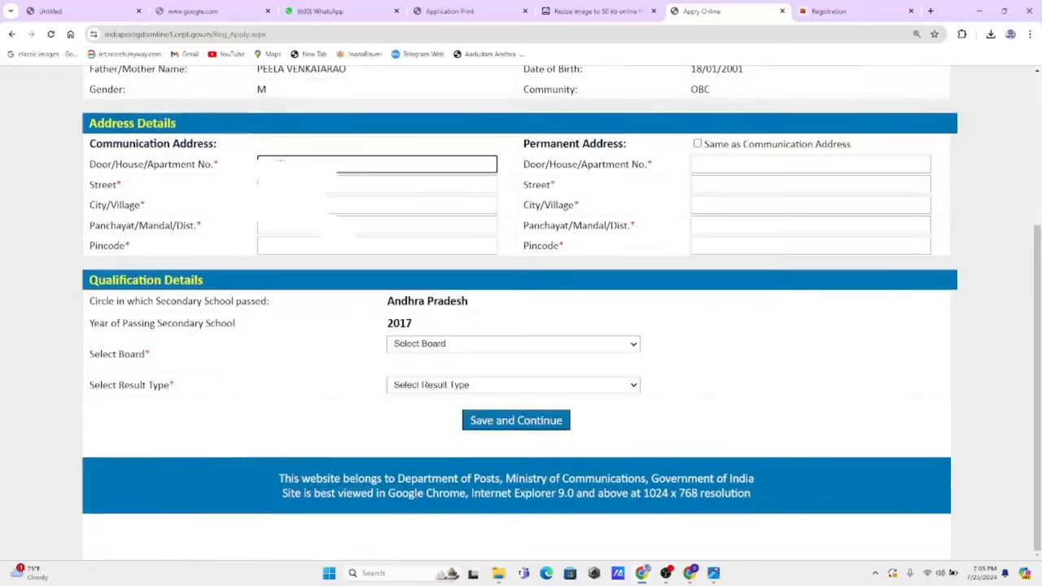
{"action": "key", "text": "Tab"}
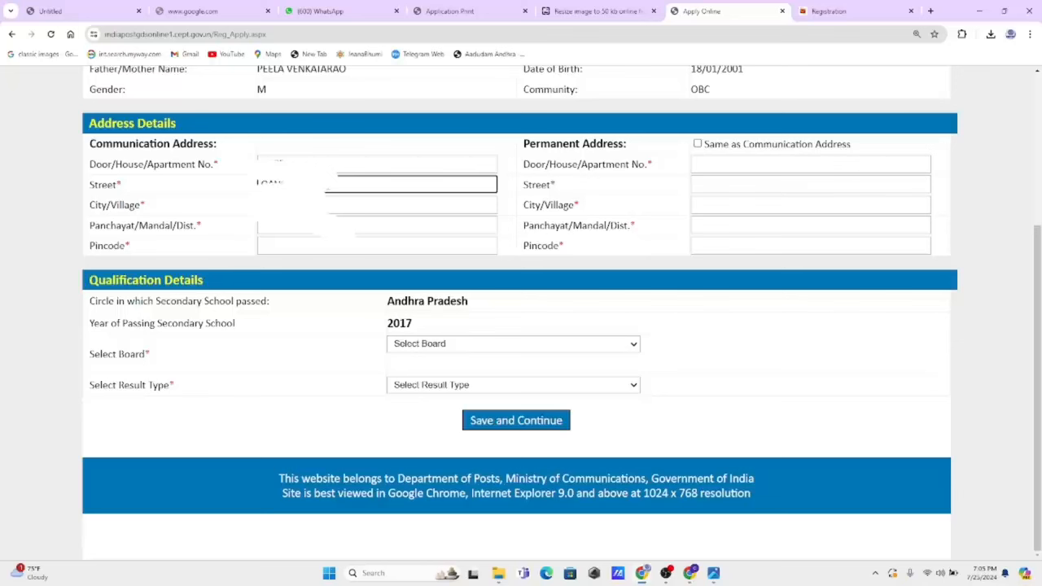
{"action": "key", "text": "Tab"}
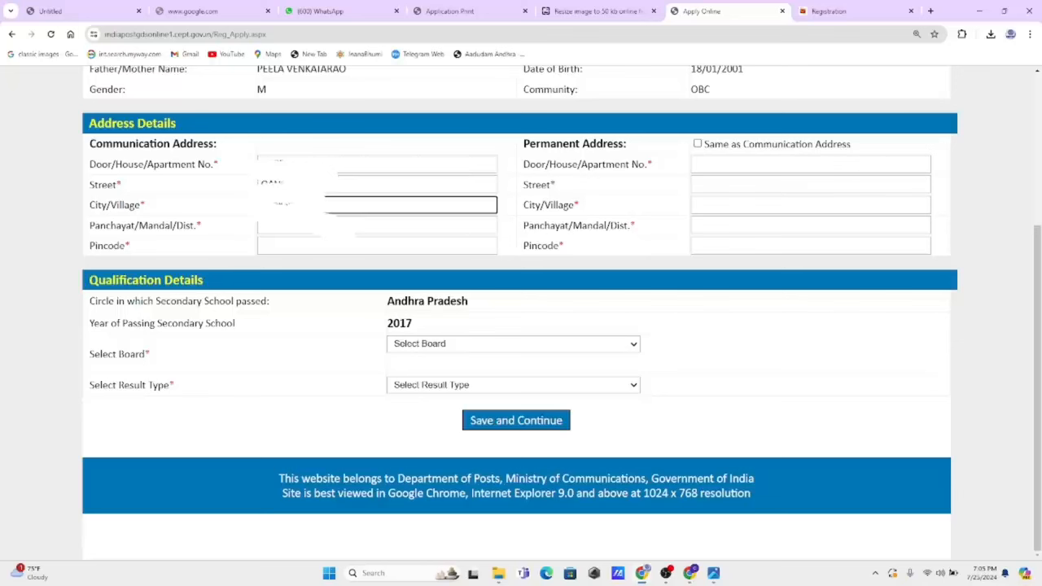
{"action": "type", "text": "LLAGE"}
Complete the communication address with the panchayat/mandal/district and pincode, and mark the permanent address as the same
{"action": "left_click", "coordinate": [289, 232]}
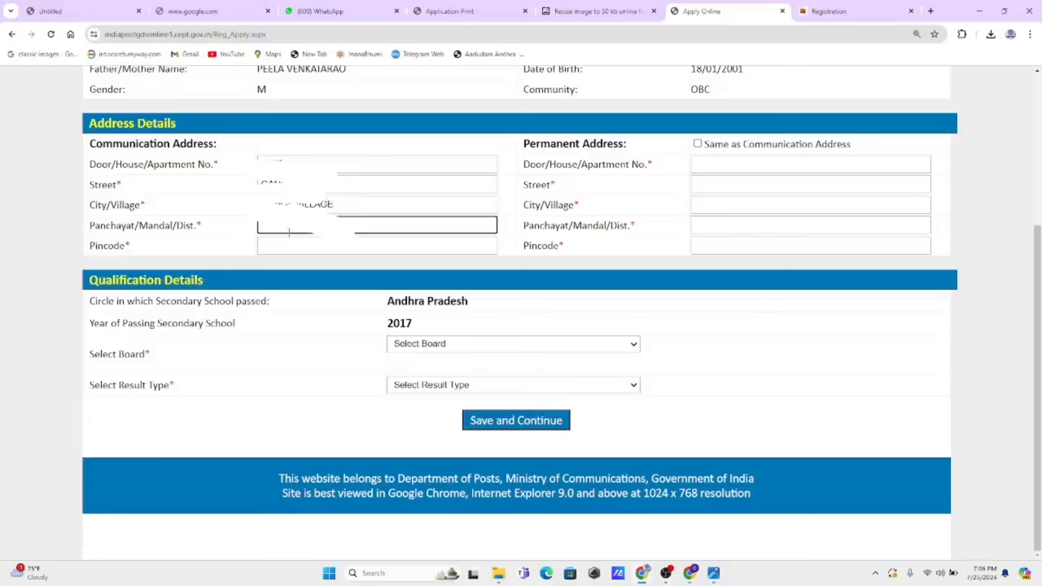
{"action": "type", "text": "An"}
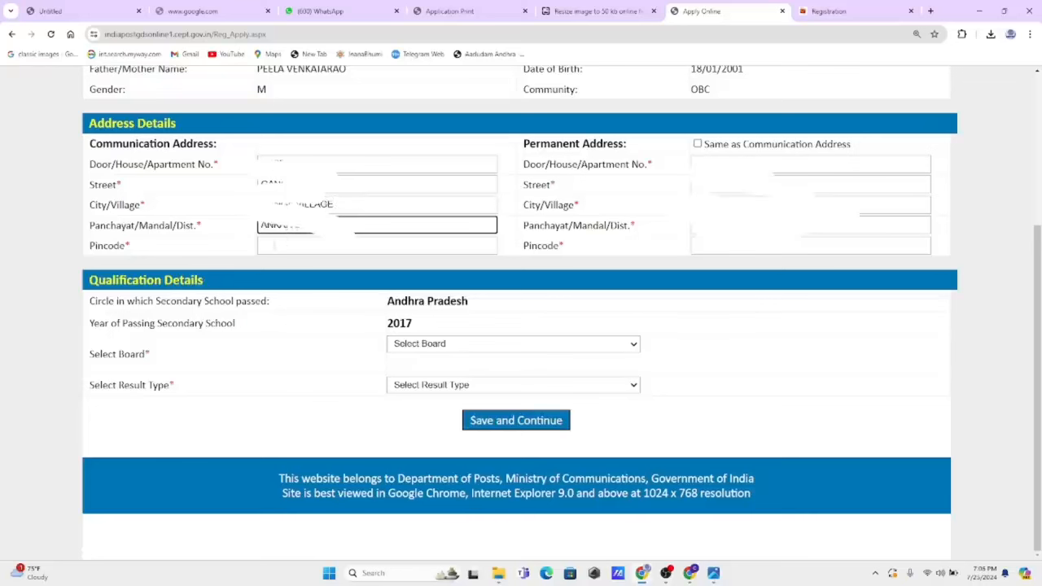
{"action": "left_click", "coordinate": [272, 248]}
{"action": "type", "text": "53"}
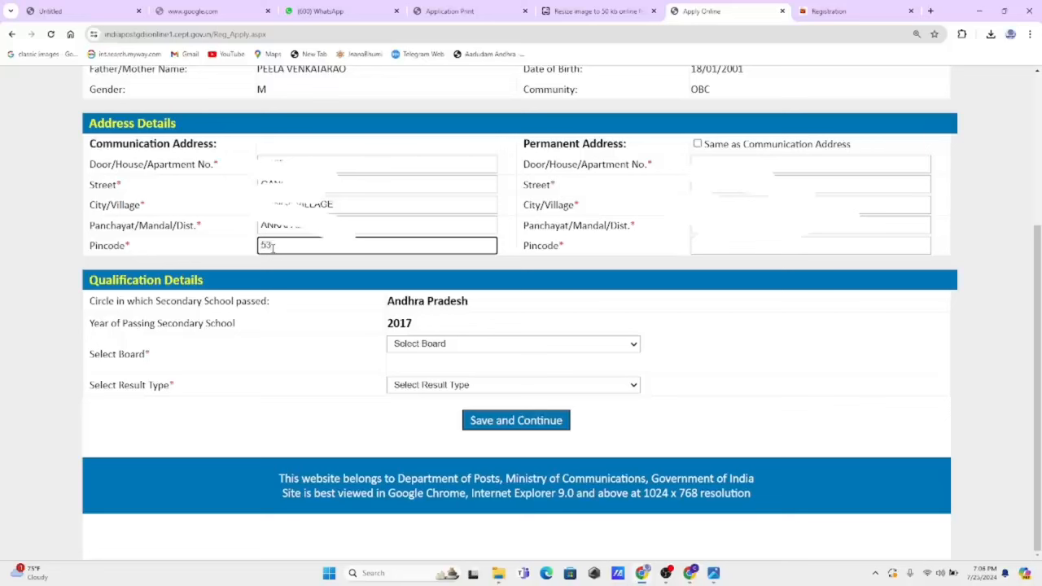
{"action": "type", "text": "1001"}
{"action": "left_click_drag", "start_coordinate": [516, 144], "coordinate": [581, 207]}
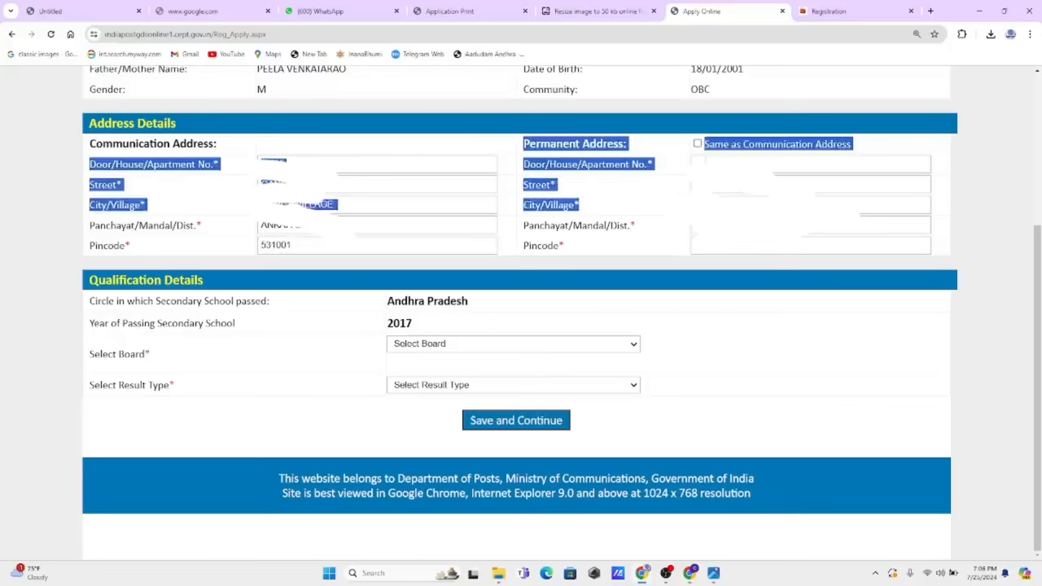
{"action": "left_click", "coordinate": [696, 143]}
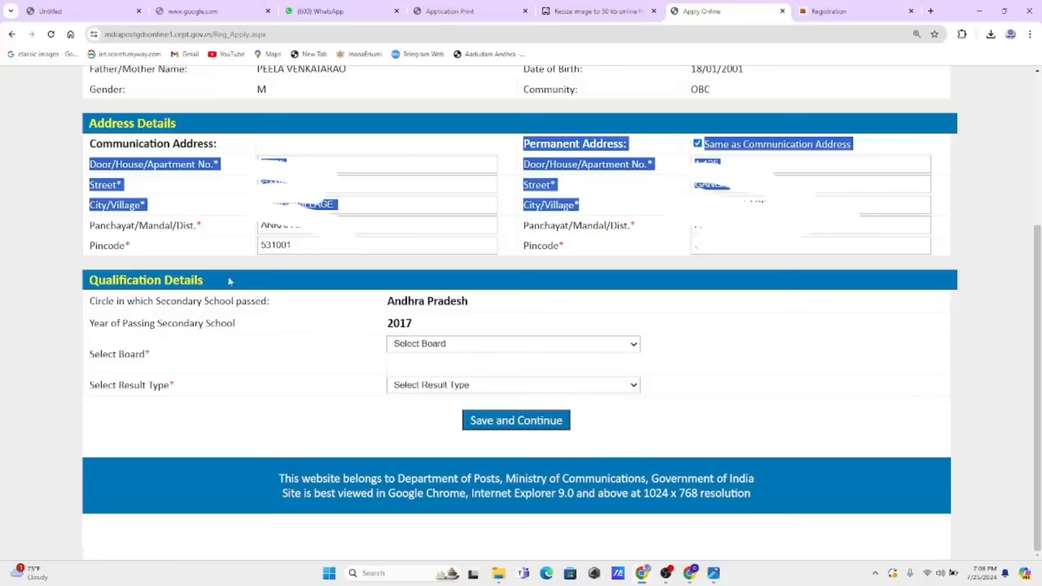
Choose BOARD OF SECONDARY EDUCATION ANDHRA PRADESH FROM 2012 TO 2019(GRADES) as the secondary school board
{"action": "left_click_drag", "start_coordinate": [97, 302], "coordinate": [412, 325]}
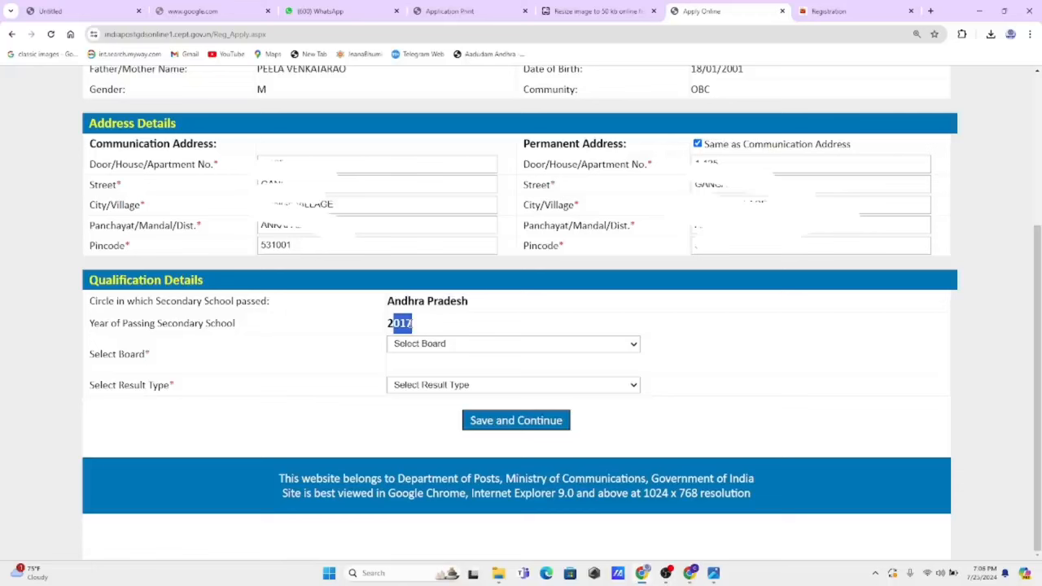
{"action": "left_click", "coordinate": [434, 350]}
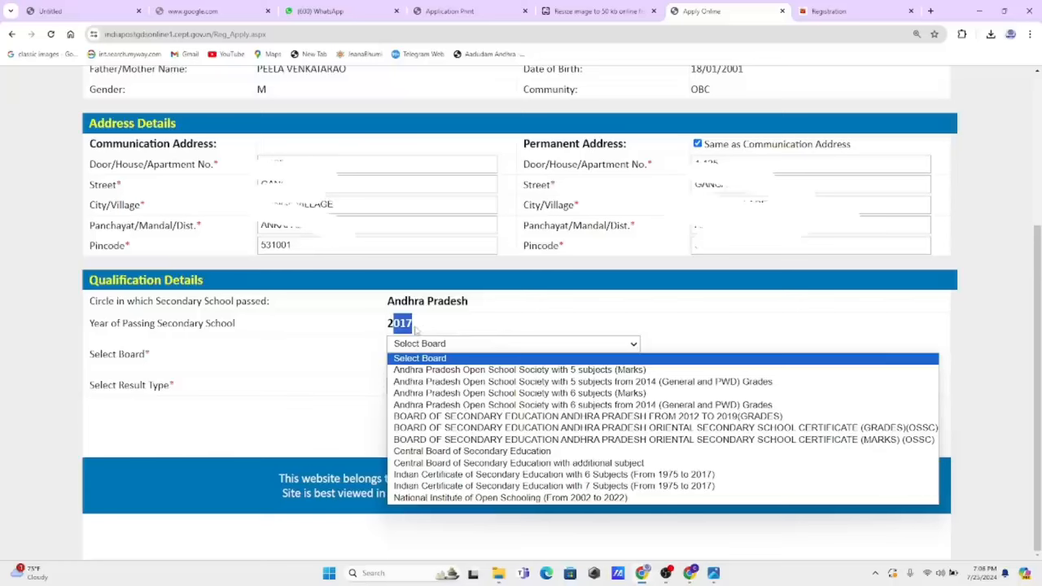
{"action": "left_click", "coordinate": [719, 417]}
{"action": "left_click", "coordinate": [529, 387]}
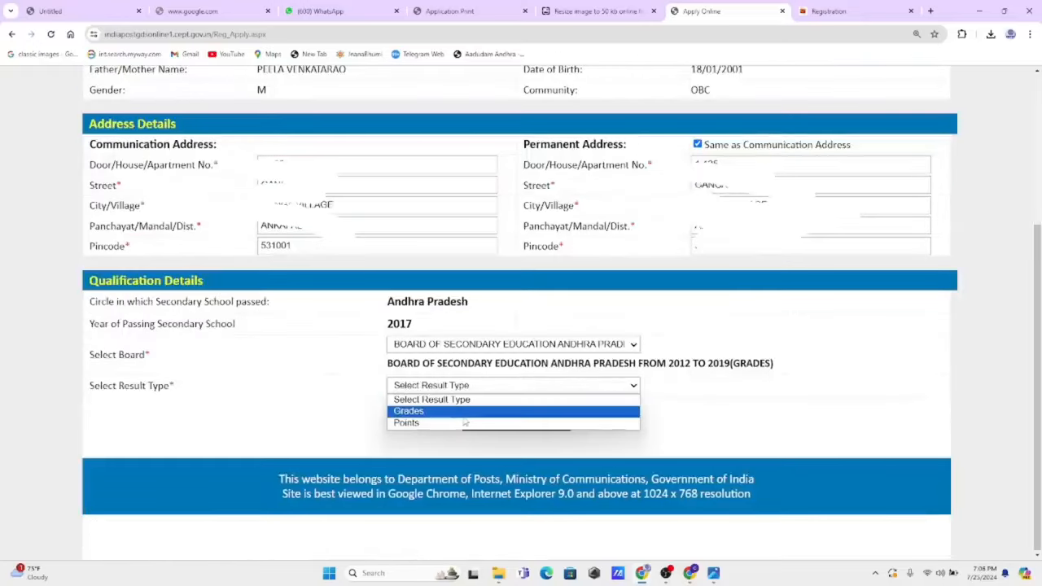
{"action": "left_click", "coordinate": [481, 345]}
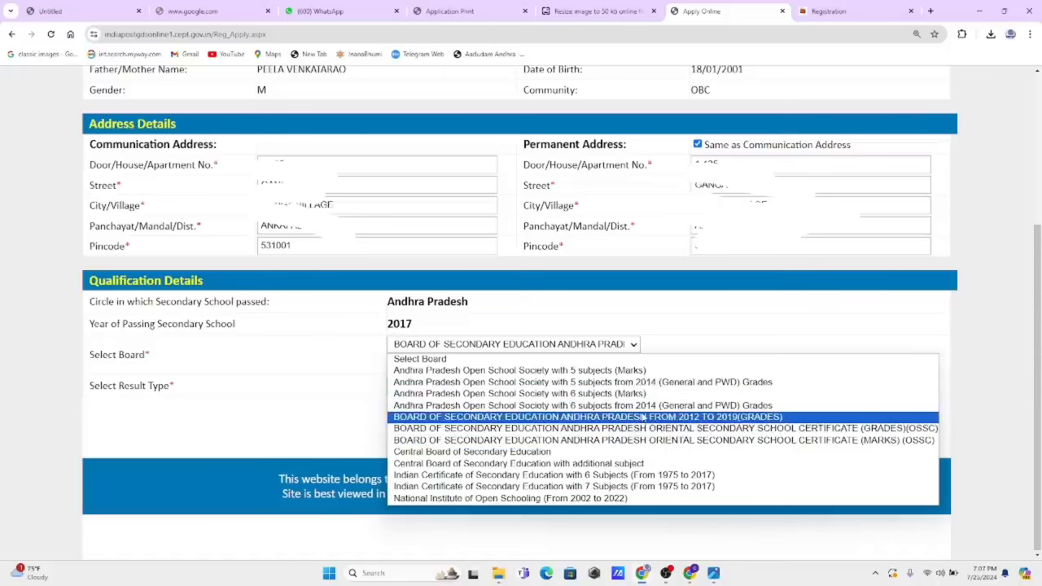
{"action": "left_click", "coordinate": [642, 418]}
Set the result type in the qualification details to Points
{"action": "left_click_drag", "start_coordinate": [123, 389], "coordinate": [178, 395]}
{"action": "left_click", "coordinate": [450, 387]}
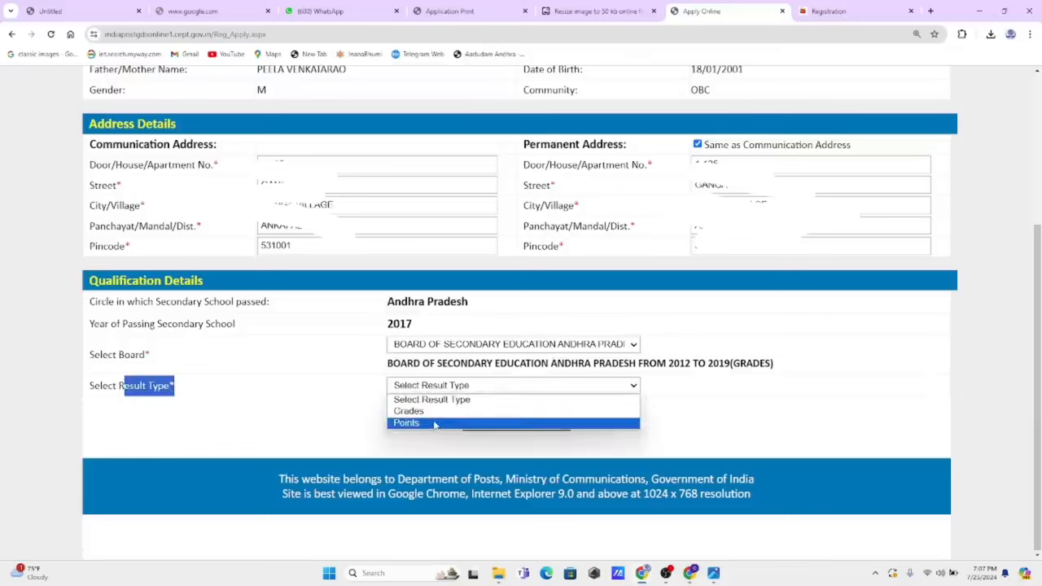
{"action": "left_click", "coordinate": [434, 423]}
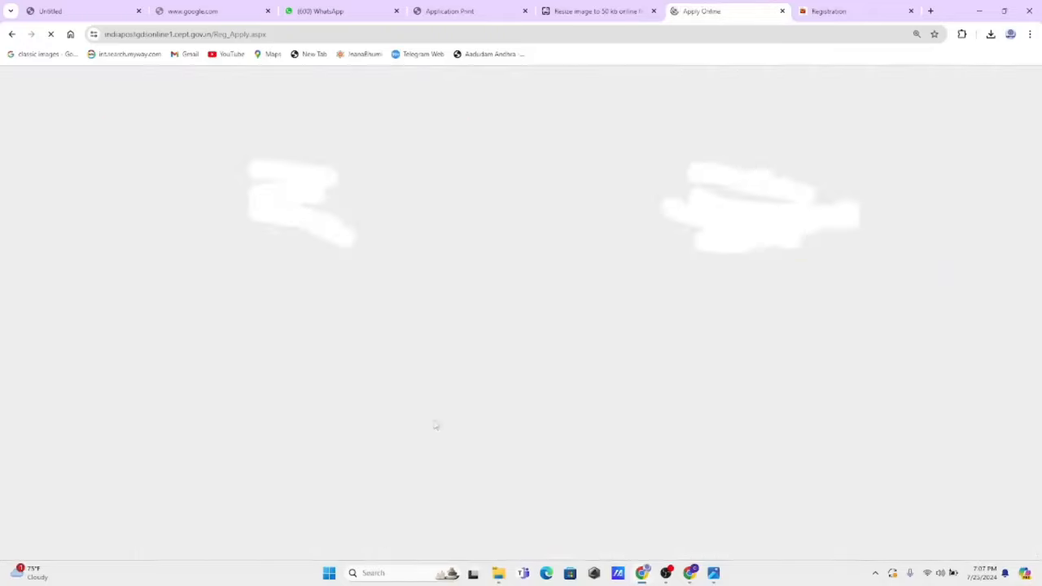
Set the points for Third Language (English) to 10
{"action": "scroll", "coordinate": [454, 400], "scroll_direction": "down", "scroll_amount": 2}
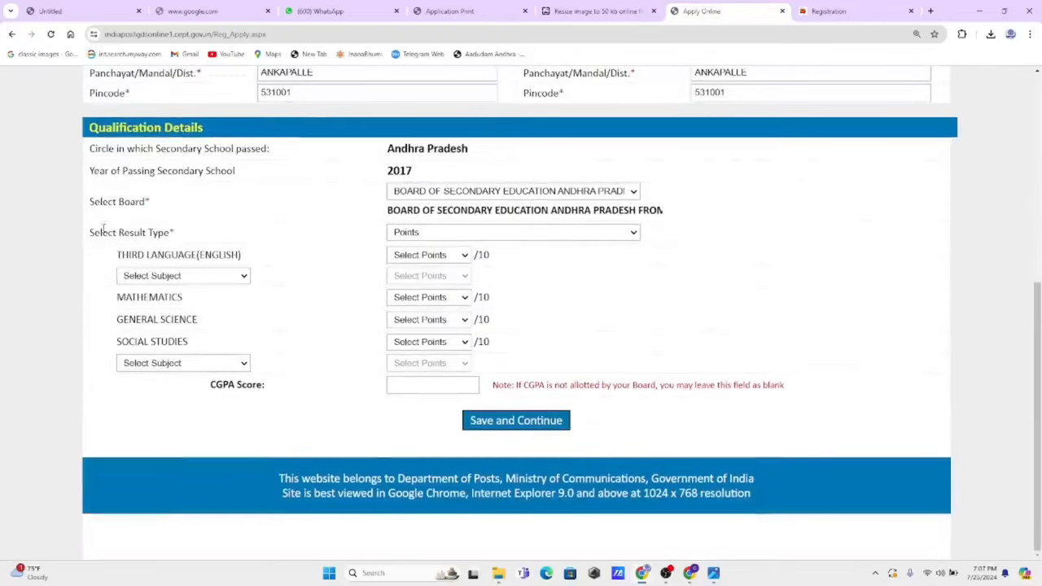
{"action": "left_click_drag", "start_coordinate": [101, 232], "coordinate": [290, 241]}
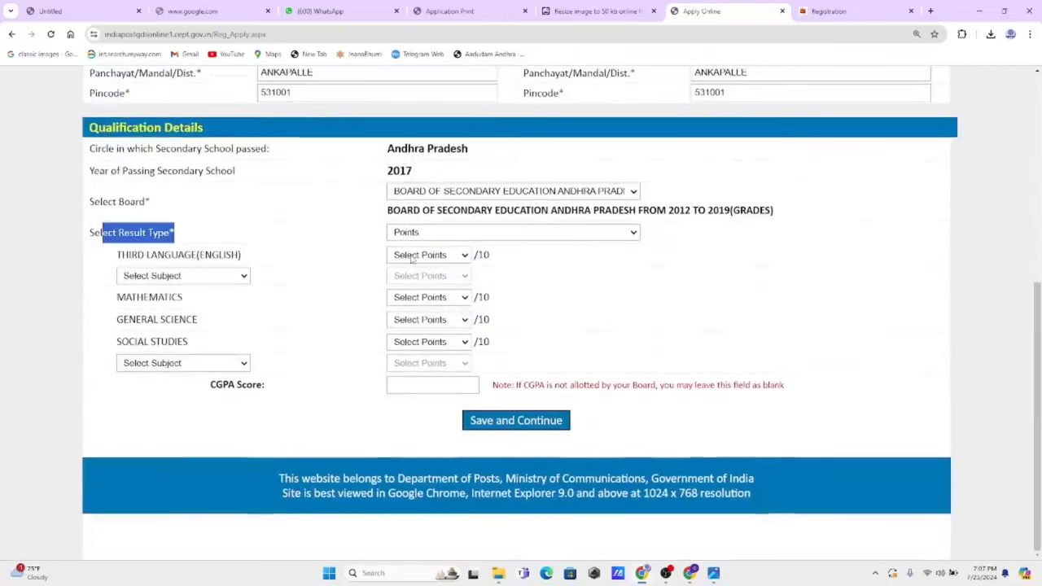
{"action": "left_click", "coordinate": [411, 255]}
{"action": "left_click", "coordinate": [411, 281]}
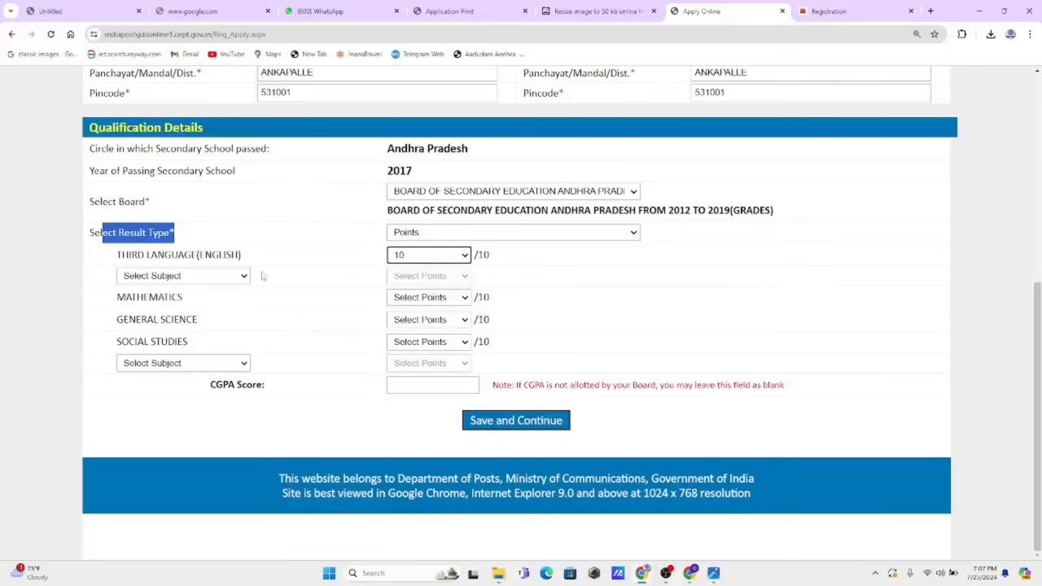
Choose Telugu as the first language subject and Hindi as the second language subject
{"action": "left_click", "coordinate": [162, 278]}
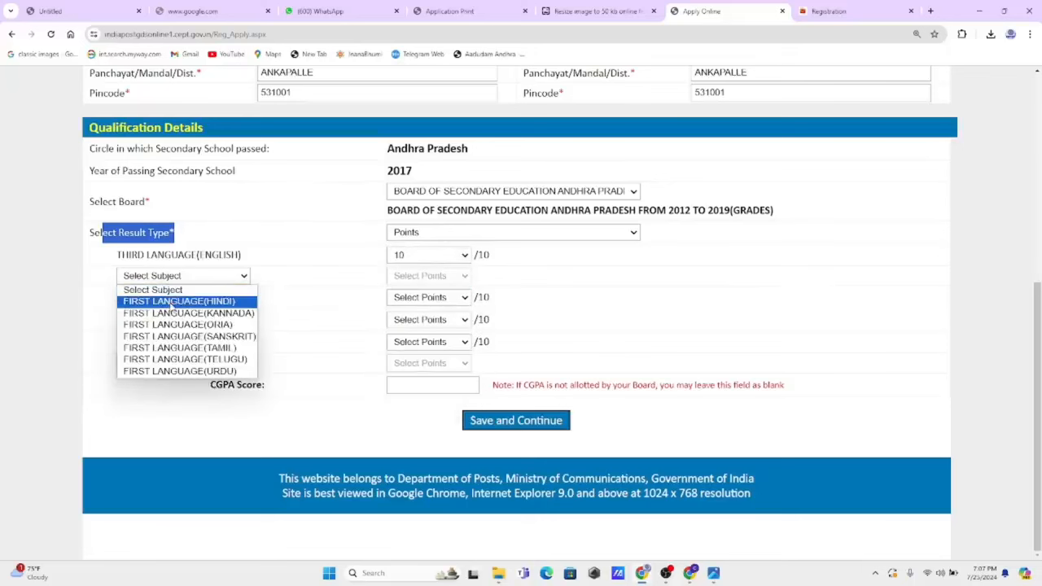
{"action": "left_click", "coordinate": [203, 361]}
{"action": "left_click", "coordinate": [204, 364]}
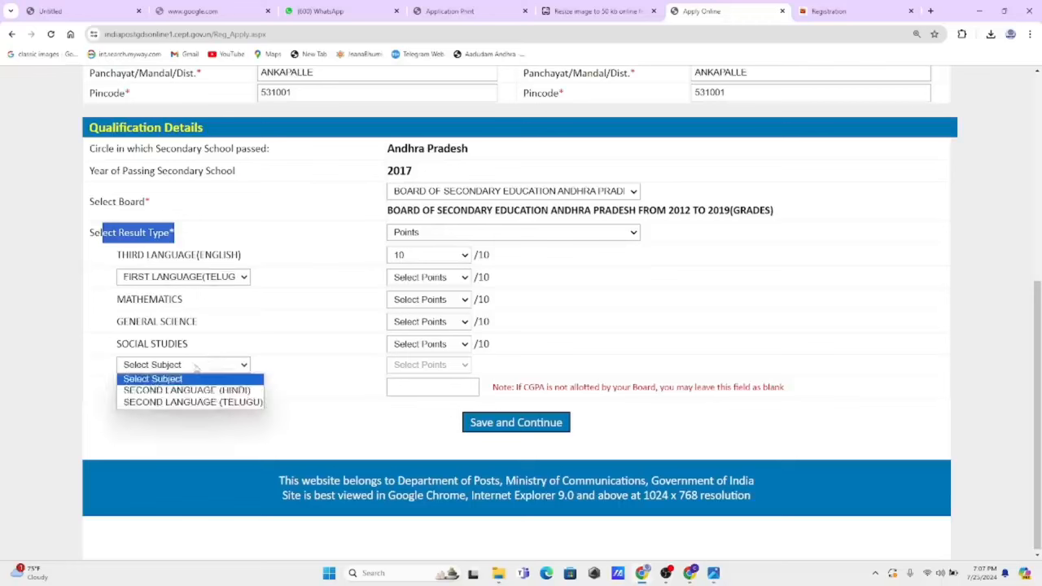
{"action": "left_click", "coordinate": [198, 392]}
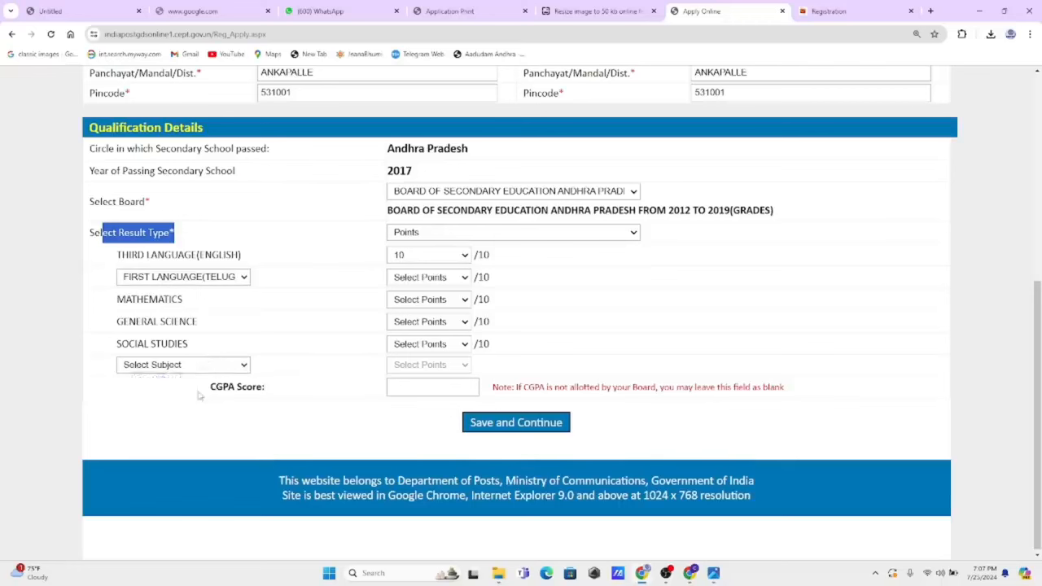
{"action": "left_click", "coordinate": [223, 279]}
{"action": "left_click", "coordinate": [223, 281]}
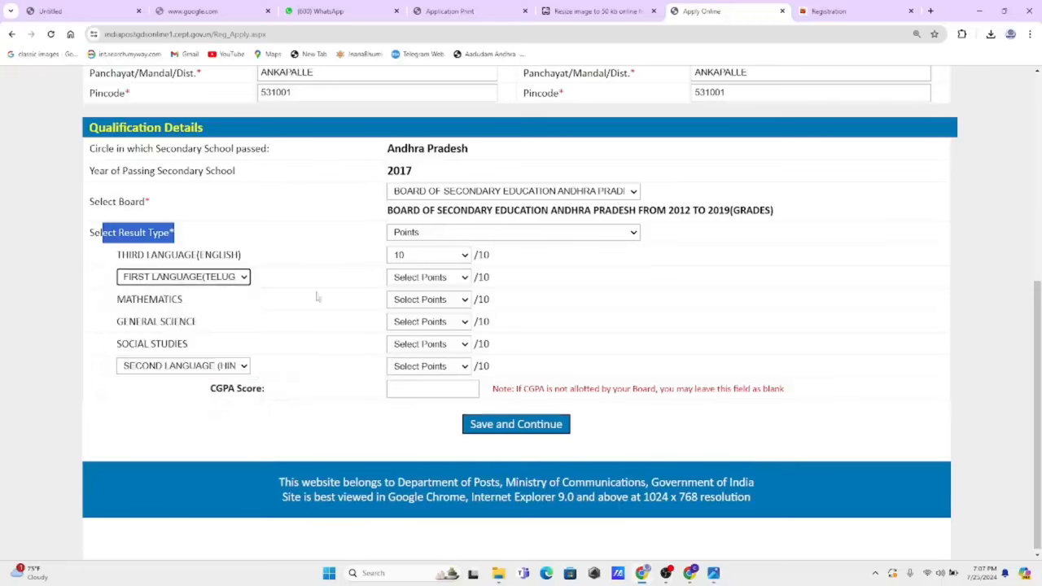
Set the points for First Language (Telugu) and Mathematics to 10 each
{"action": "left_click", "coordinate": [418, 280]}
{"action": "left_click", "coordinate": [412, 315]}
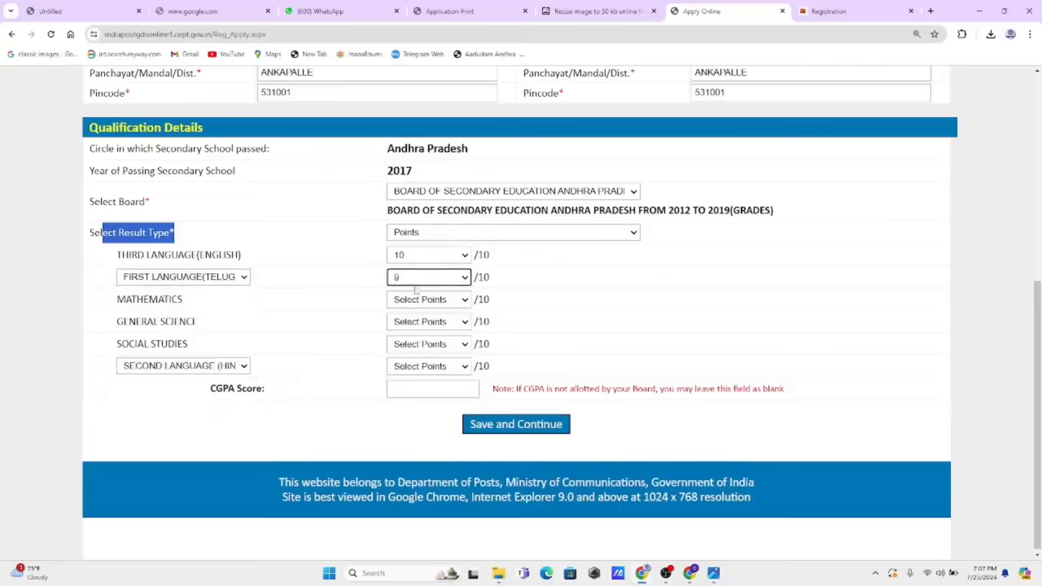
{"action": "left_click", "coordinate": [416, 277]}
{"action": "left_click", "coordinate": [416, 301]}
{"action": "left_click", "coordinate": [417, 299]}
{"action": "left_click", "coordinate": [413, 326]}
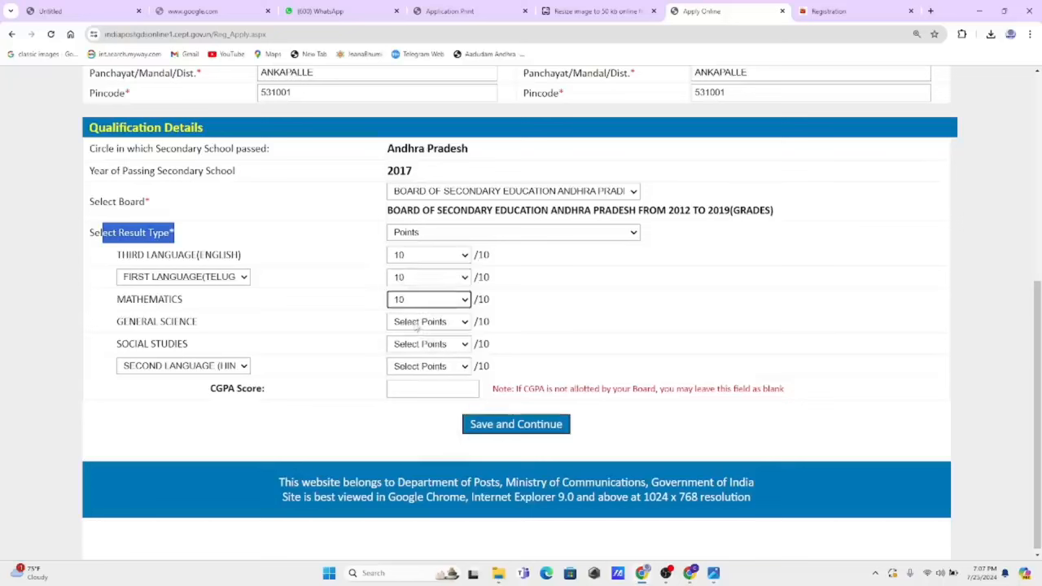
Set the points for General Science, Social Studies and Second Language (Hindi) to 10 each
{"action": "left_click", "coordinate": [415, 323]}
{"action": "left_click", "coordinate": [411, 350]}
{"action": "left_click", "coordinate": [414, 346]}
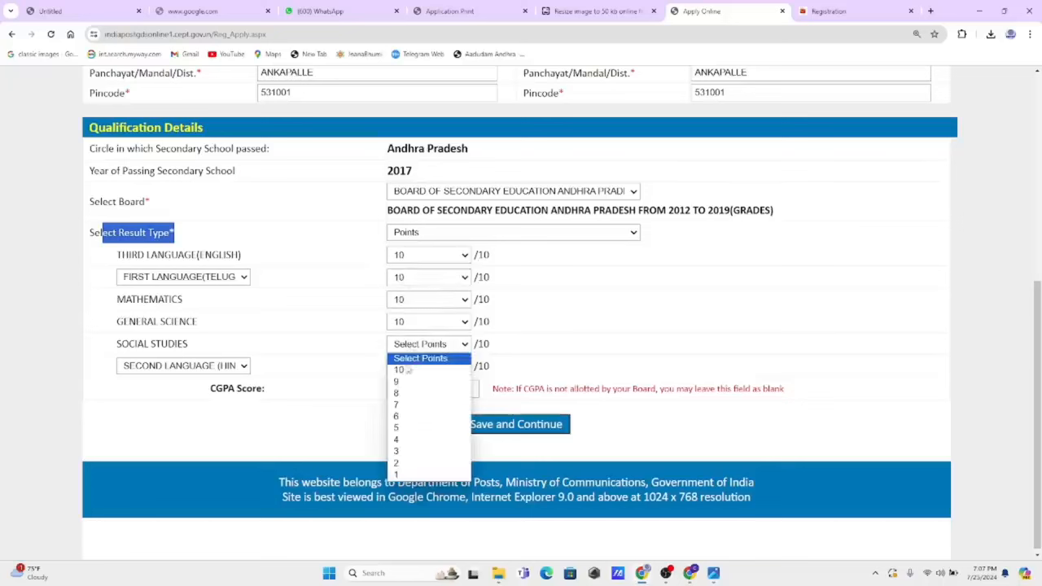
{"action": "left_click", "coordinate": [413, 368]}
{"action": "left_click", "coordinate": [412, 368]}
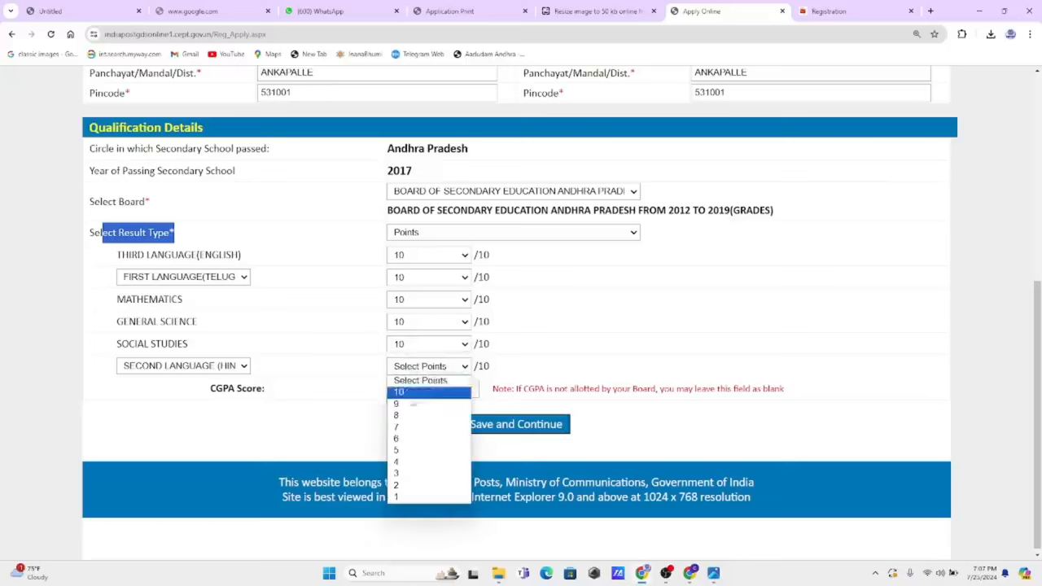
{"action": "left_click", "coordinate": [447, 391]}
Enter a CGPA score of 10.0 and save the application details to continue to the preferences page
{"action": "left_click", "coordinate": [454, 390]}
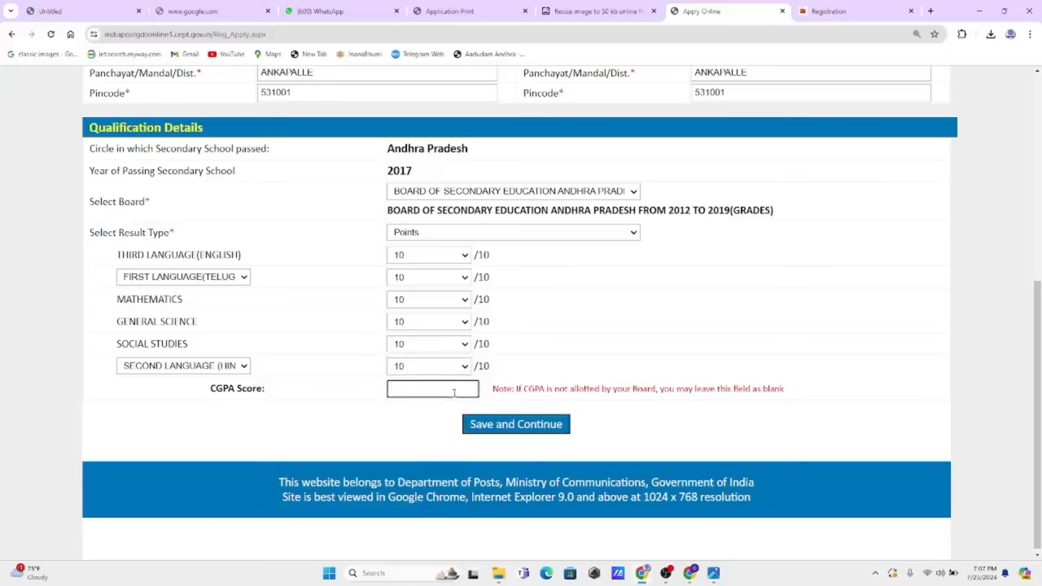
{"action": "left_click_drag", "start_coordinate": [218, 389], "coordinate": [356, 396]}
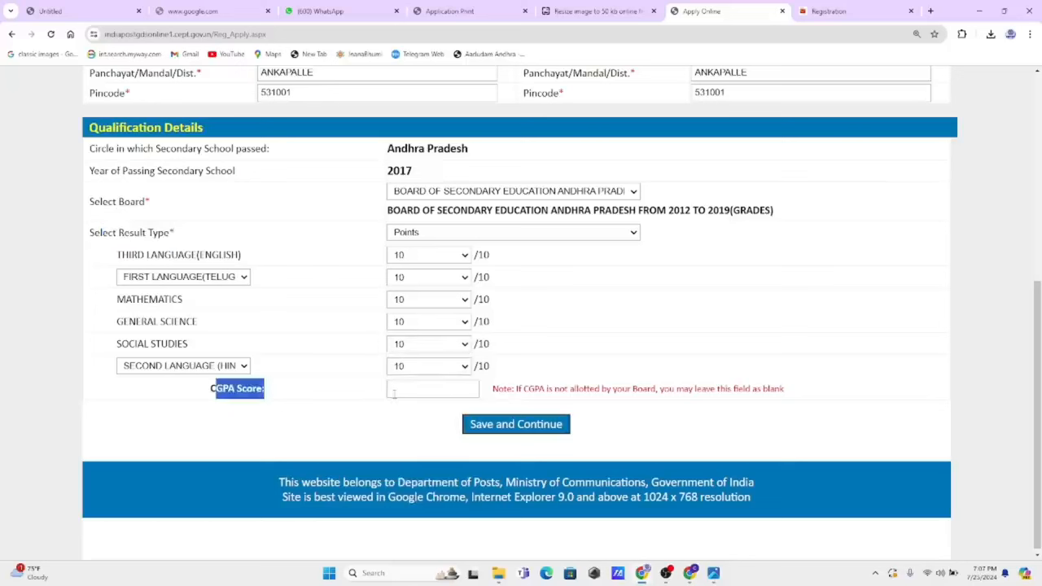
{"action": "left_click_drag", "start_coordinate": [494, 389], "coordinate": [666, 404]}
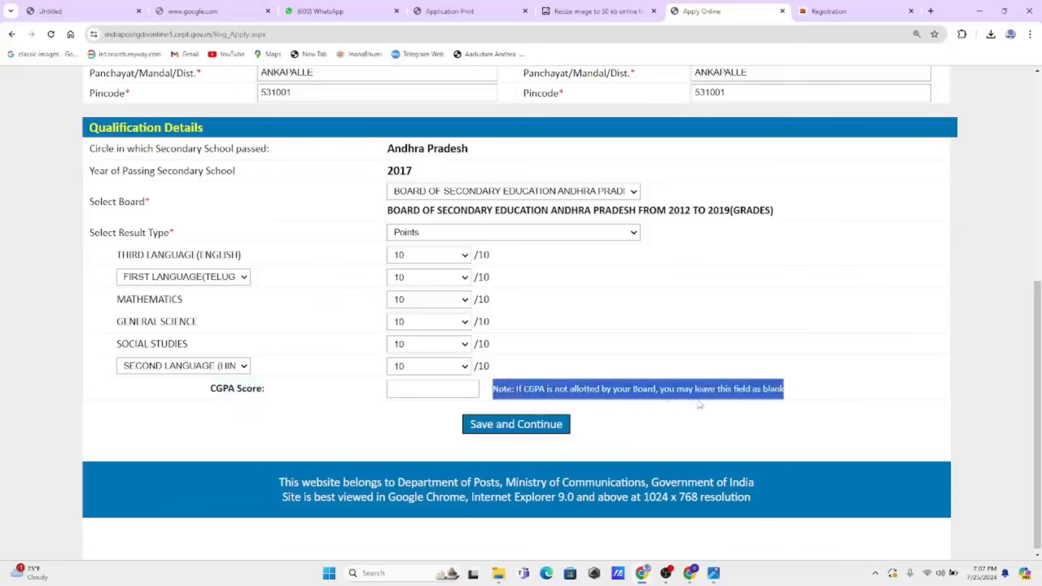
{"action": "left_click", "coordinate": [414, 389]}
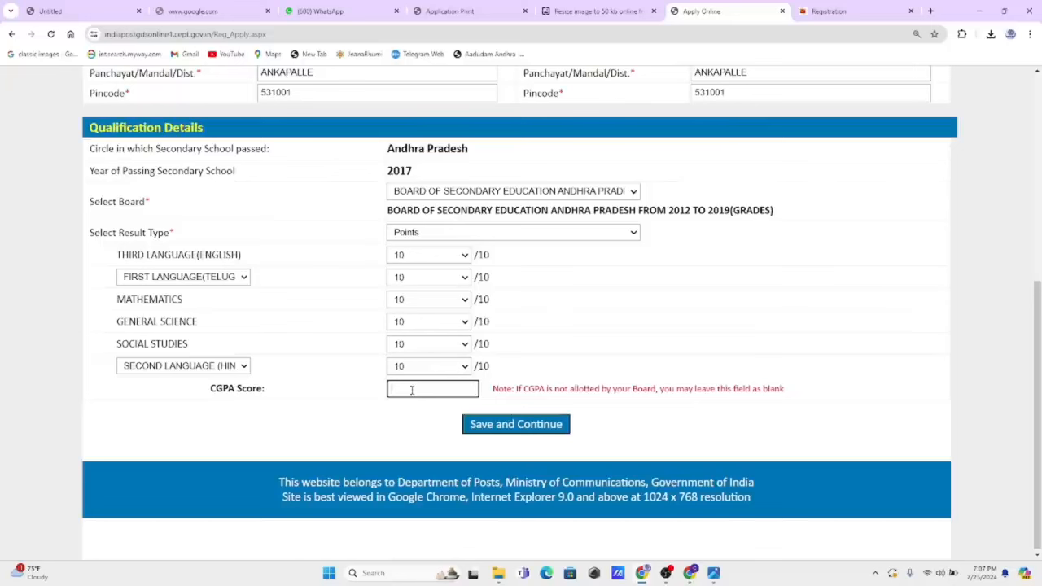
{"action": "type", "text": "10.0"}
{"action": "left_click", "coordinate": [531, 431]}
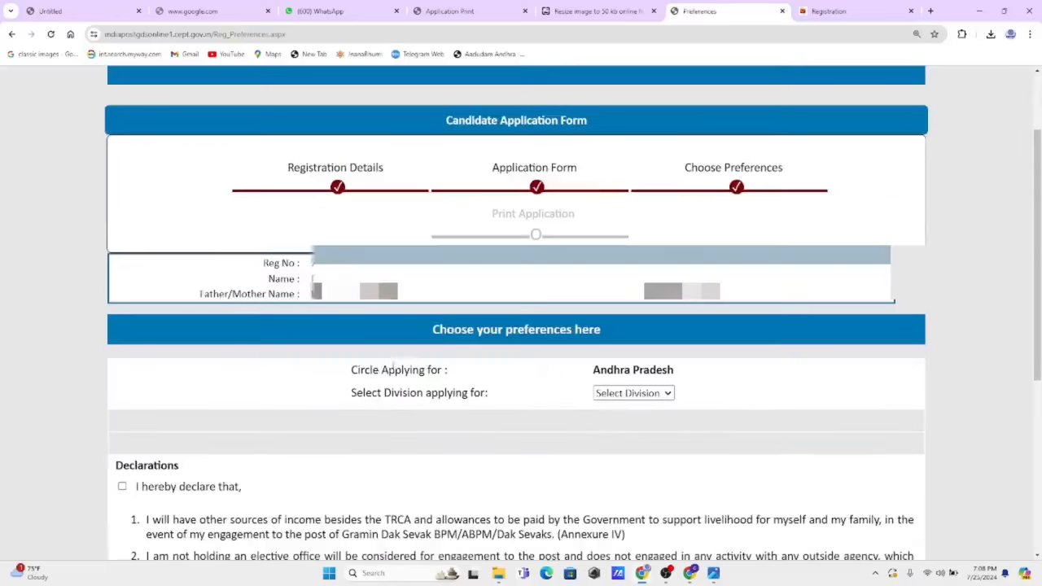
Choose Visakhapatnam Division as the division applied for
{"action": "left_click_drag", "start_coordinate": [352, 402], "coordinate": [472, 411]}
{"action": "left_click", "coordinate": [612, 396]}
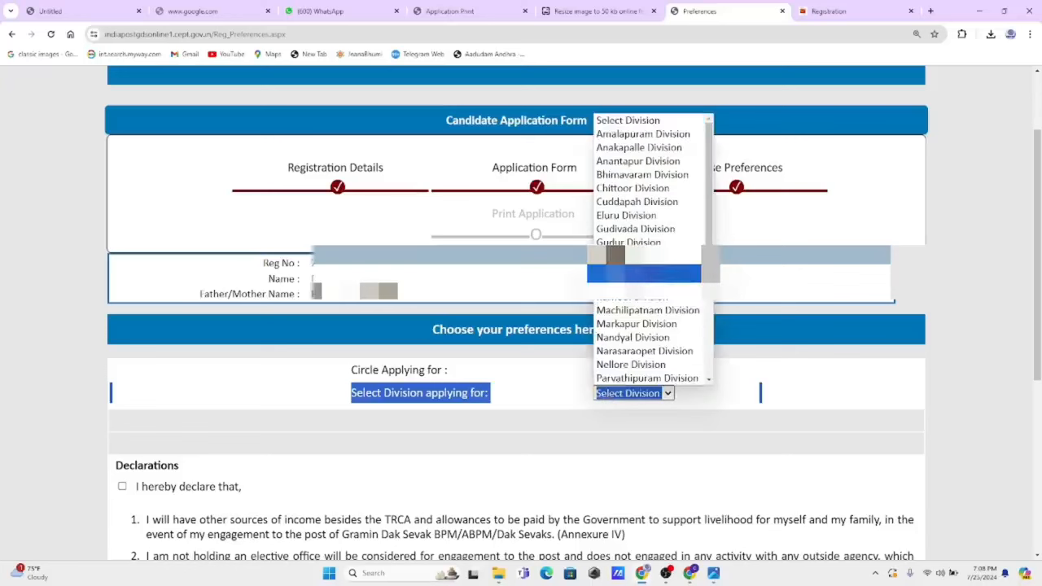
{"action": "scroll", "coordinate": [647, 277], "scroll_direction": "down", "scroll_amount": 4}
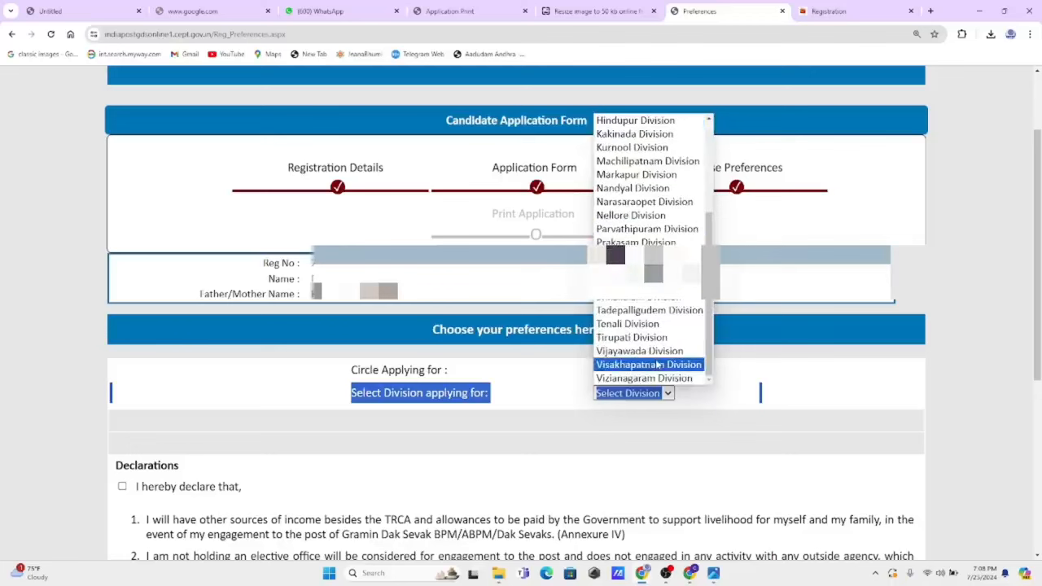
{"action": "left_click", "coordinate": [657, 365]}
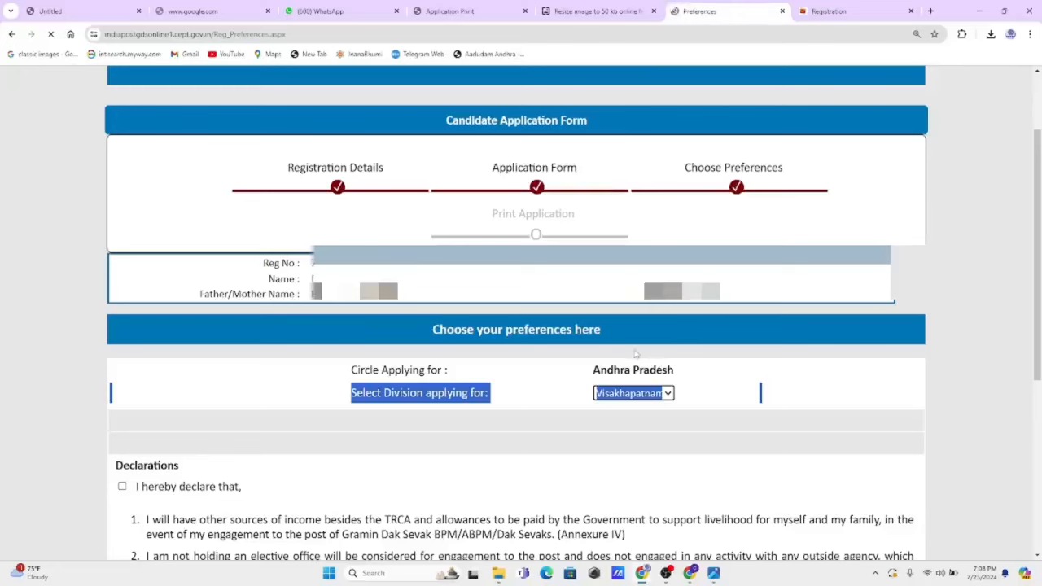
Review the Visakhapatnam posts, switch the division applied for to Nellore Division and open the second page of its posts
{"action": "scroll", "coordinate": [634, 353], "scroll_direction": "down", "scroll_amount": 2}
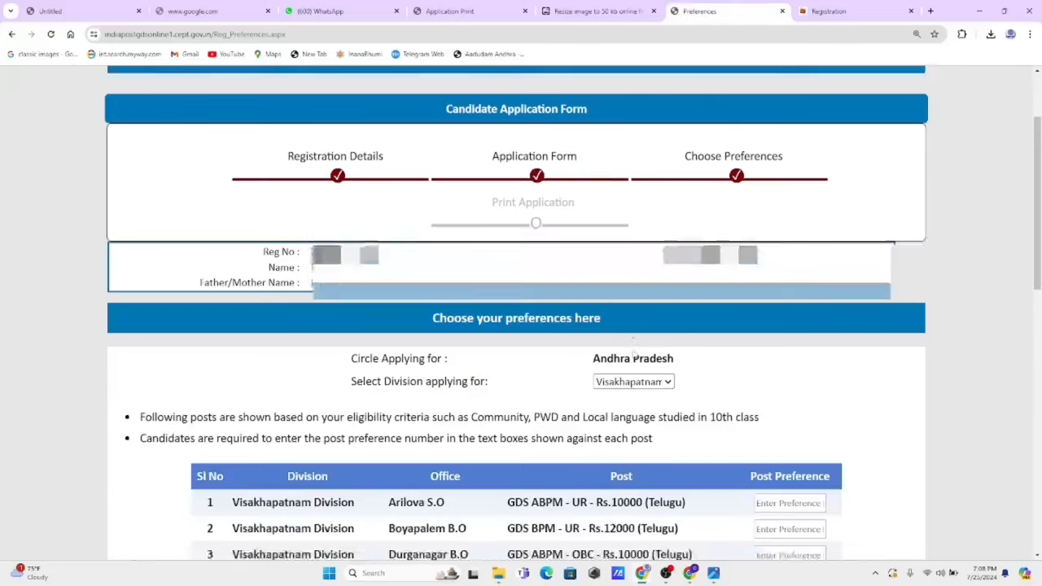
{"action": "scroll", "coordinate": [477, 340], "scroll_direction": "down", "scroll_amount": 3}
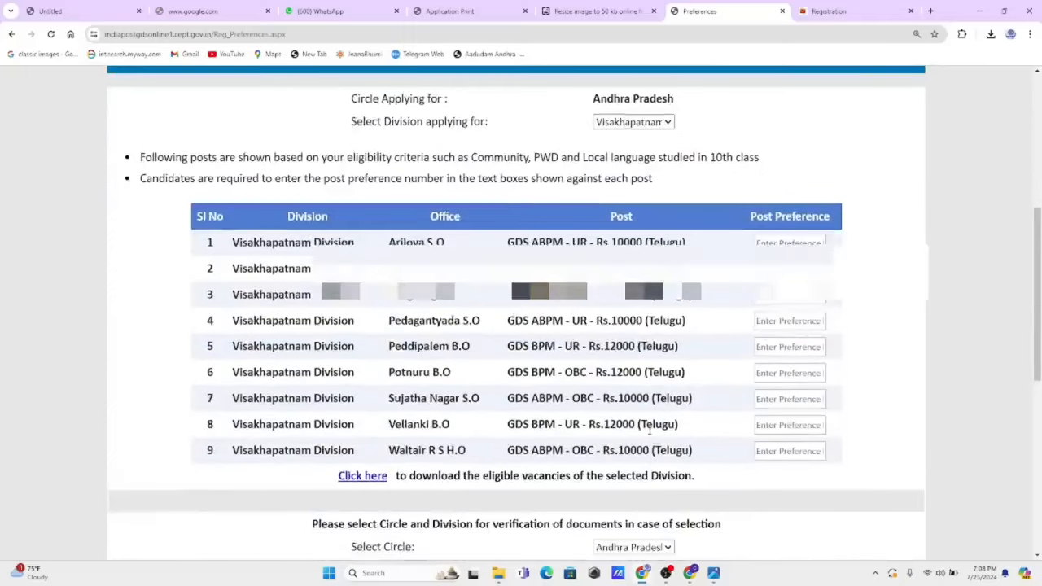
{"action": "left_click", "coordinate": [633, 121]}
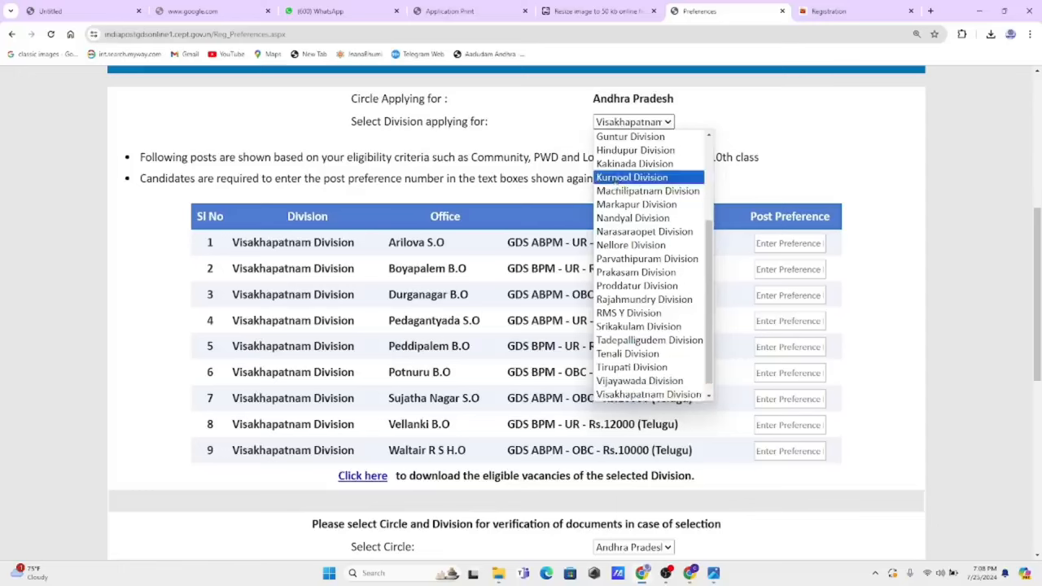
{"action": "left_click", "coordinate": [639, 245]}
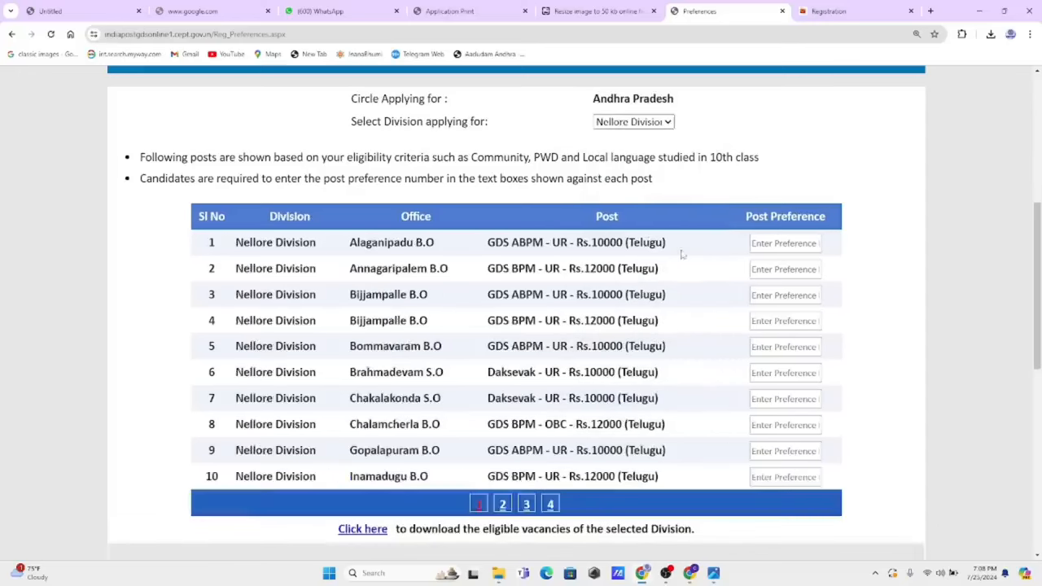
{"action": "scroll", "coordinate": [679, 252], "scroll_direction": "down", "scroll_amount": 1}
{"action": "left_click", "coordinate": [504, 451]}
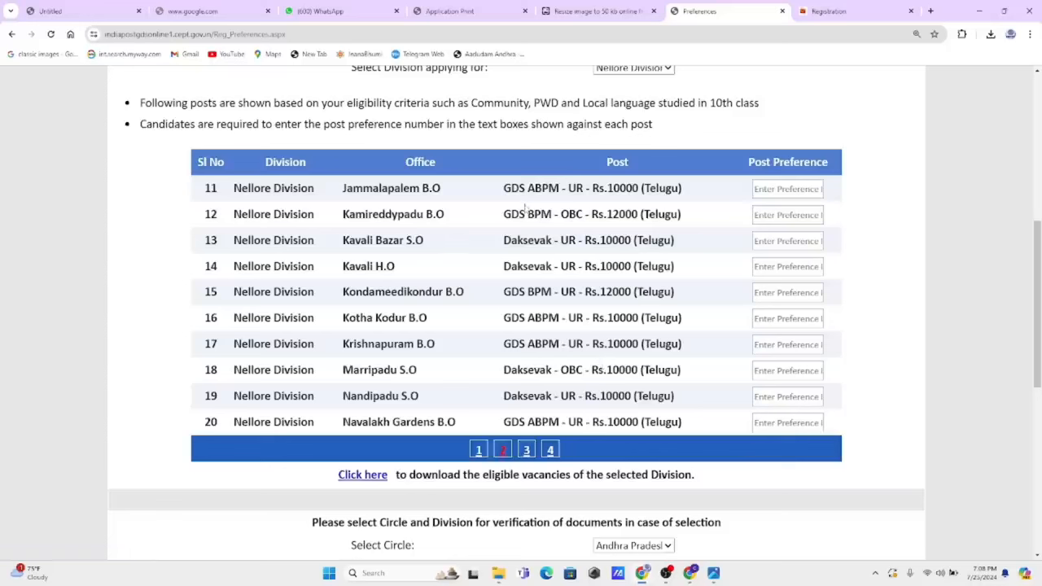
{"action": "left_click_drag", "start_coordinate": [503, 240], "coordinate": [657, 270]}
{"action": "left_click_drag", "start_coordinate": [518, 295], "coordinate": [669, 320]}
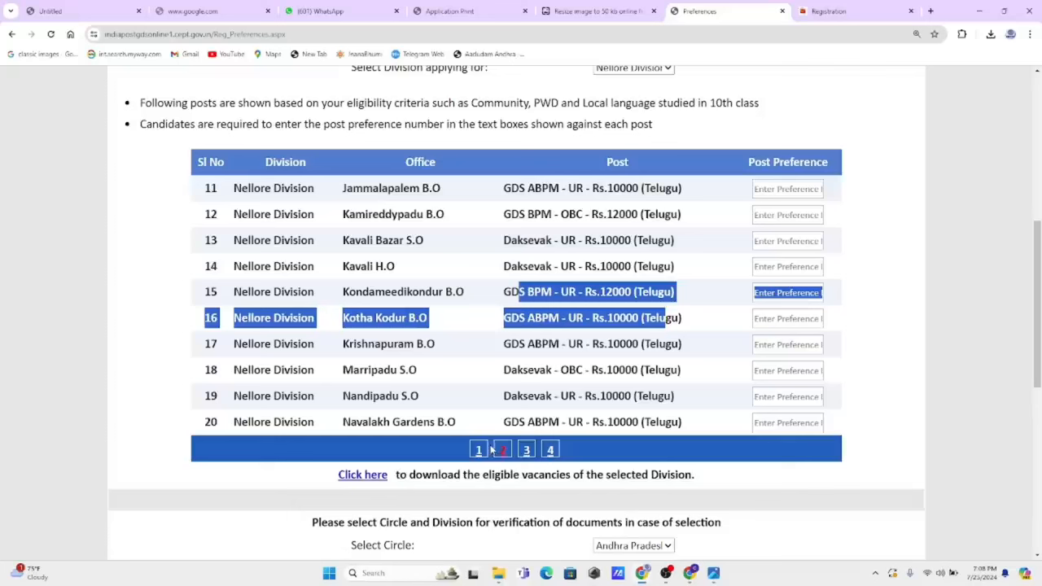
Enter post preferences 1 to 5, in order, for Nellore posts 11 to 15, Jammalapalem B.O through Kondameedikondur B.O
{"action": "left_click", "coordinate": [773, 189]}
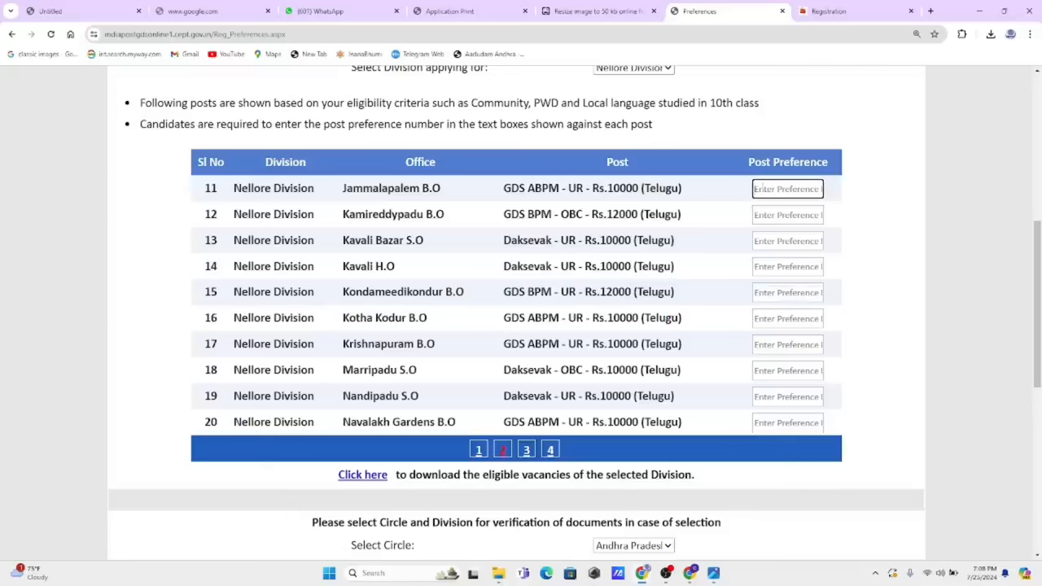
{"action": "type", "text": "1"}
{"action": "left_click", "coordinate": [765, 215]}
{"action": "type", "text": "2"}
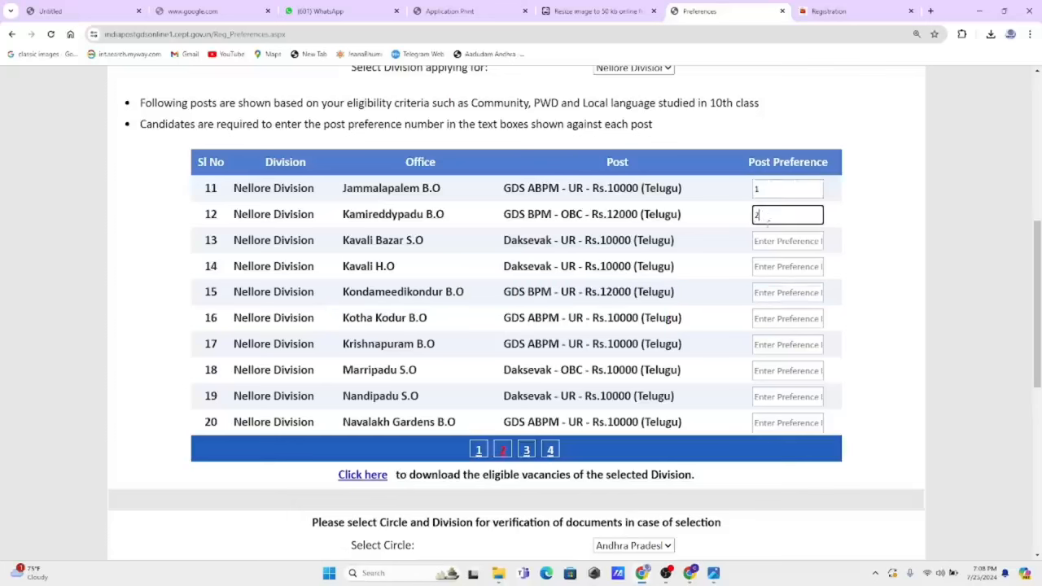
{"action": "left_click", "coordinate": [765, 241]}
{"action": "type", "text": "3"}
{"action": "left_click", "coordinate": [766, 267]}
{"action": "type", "text": "4"}
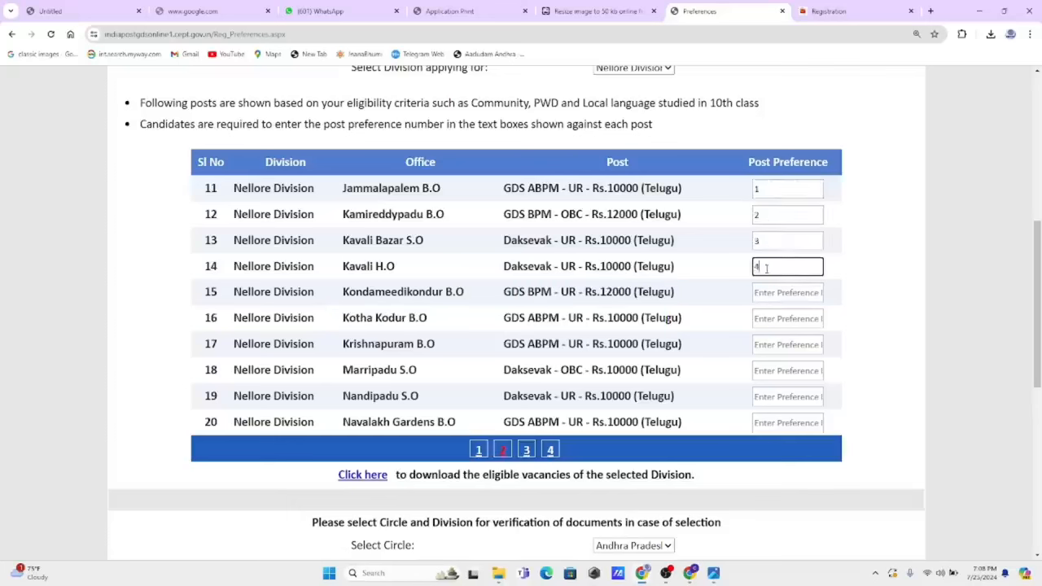
{"action": "left_click", "coordinate": [769, 293]}
{"action": "type", "text": "5"}
Enter post preferences 6 to 10, in order, for Nellore posts 16 to 20, Kotha Kodur B.O through Navalakh Gardens B.O
{"action": "left_click", "coordinate": [773, 319]}
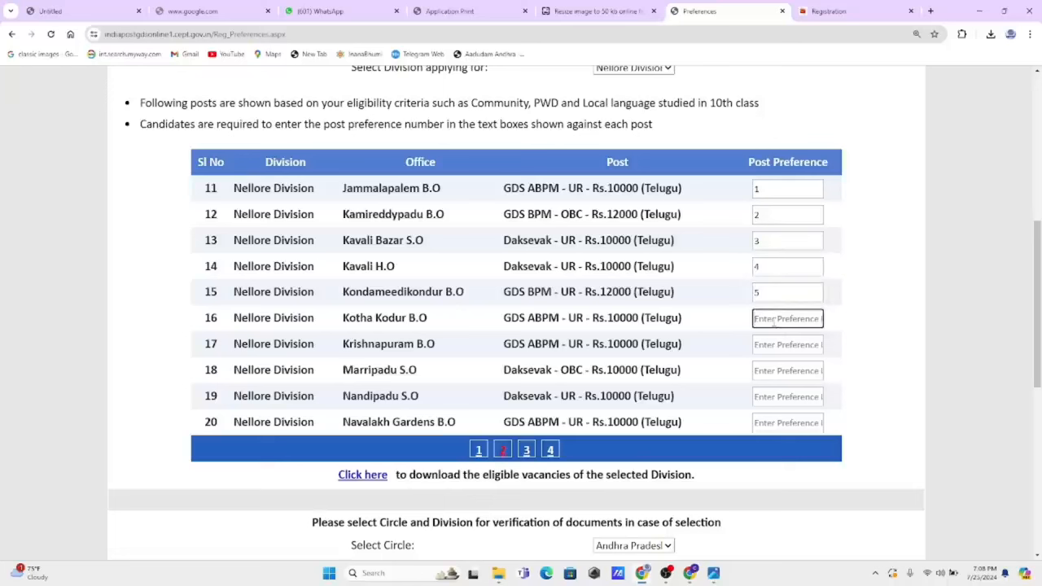
{"action": "type", "text": "6"}
{"action": "left_click", "coordinate": [778, 347]}
{"action": "type", "text": "7"}
{"action": "left_click", "coordinate": [778, 370]}
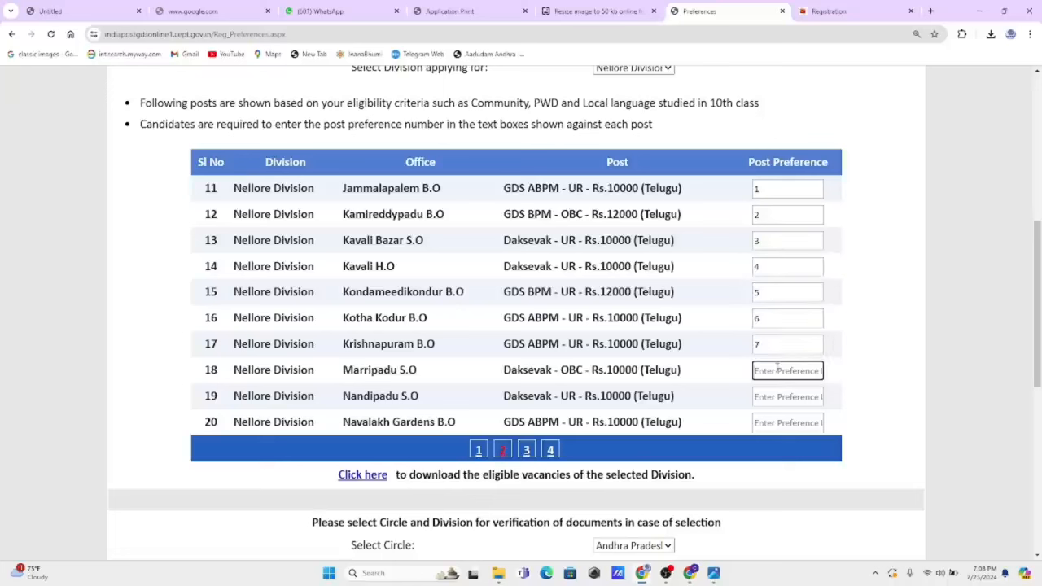
{"action": "type", "text": "8"}
{"action": "left_click", "coordinate": [773, 397]}
{"action": "type", "text": "9"}
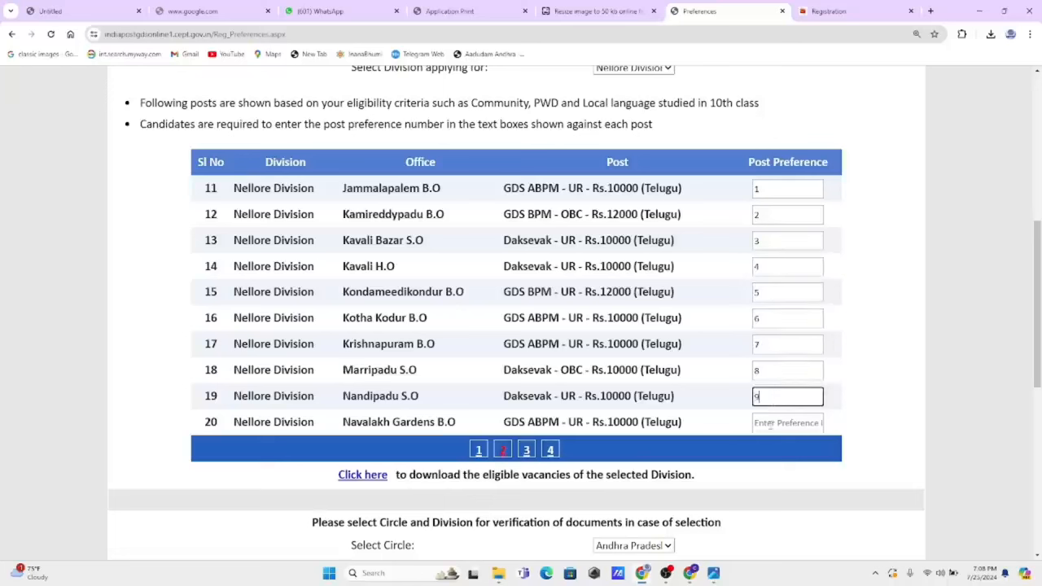
{"action": "left_click", "coordinate": [770, 423]}
{"action": "type", "text": "10"}
On the third page of Nellore posts, enter preferences 11, 12 and 13 for Northrajupalem S.O, Padamatipalem B.O and Peda Kandla B.O
{"action": "left_click", "coordinate": [525, 451]}
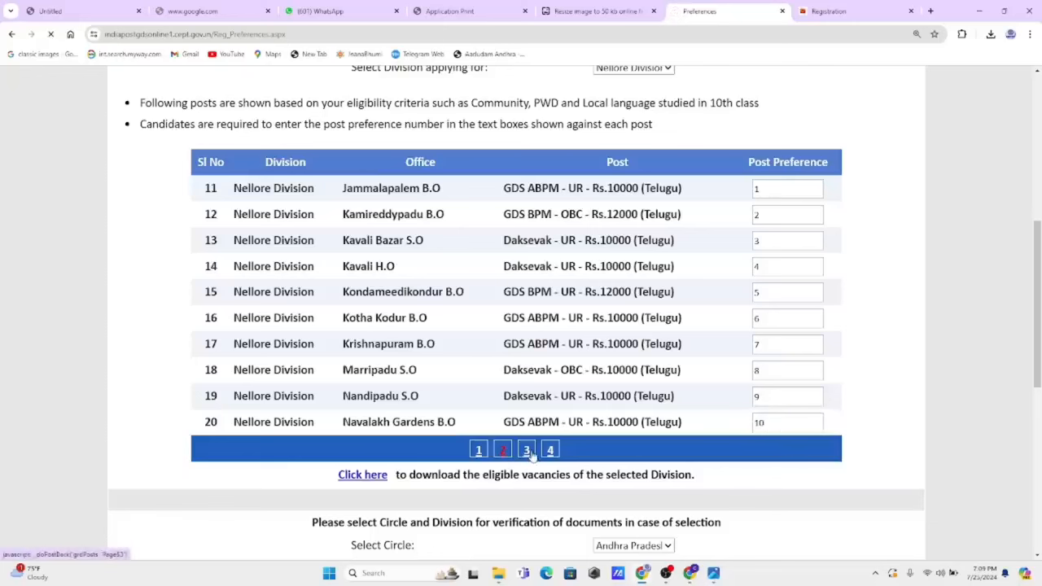
{"action": "left_click", "coordinate": [803, 191]}
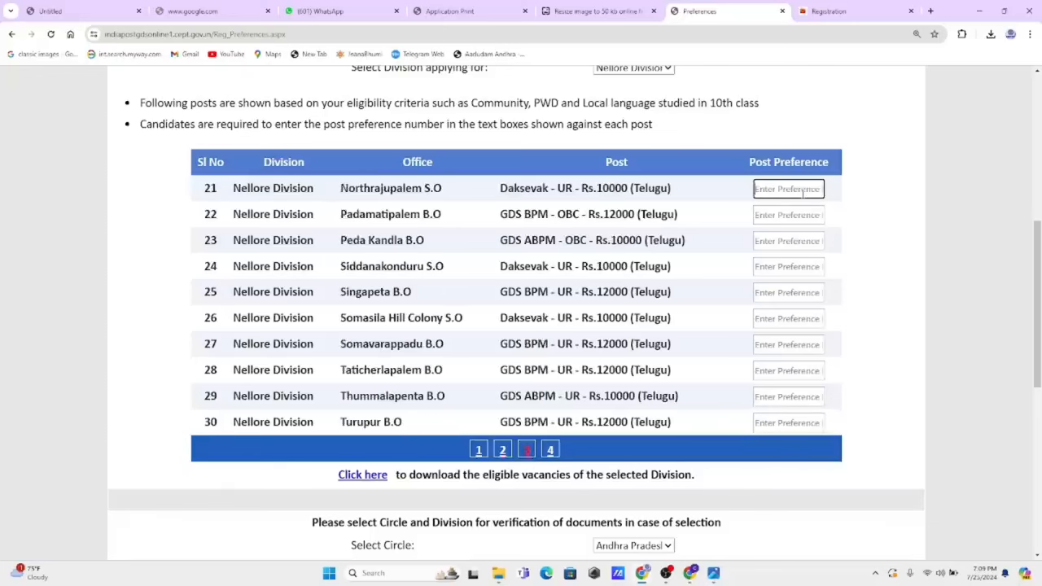
{"action": "type", "text": "11"}
{"action": "left_click", "coordinate": [791, 214]}
{"action": "type", "text": "12"}
{"action": "left_click", "coordinate": [776, 244]}
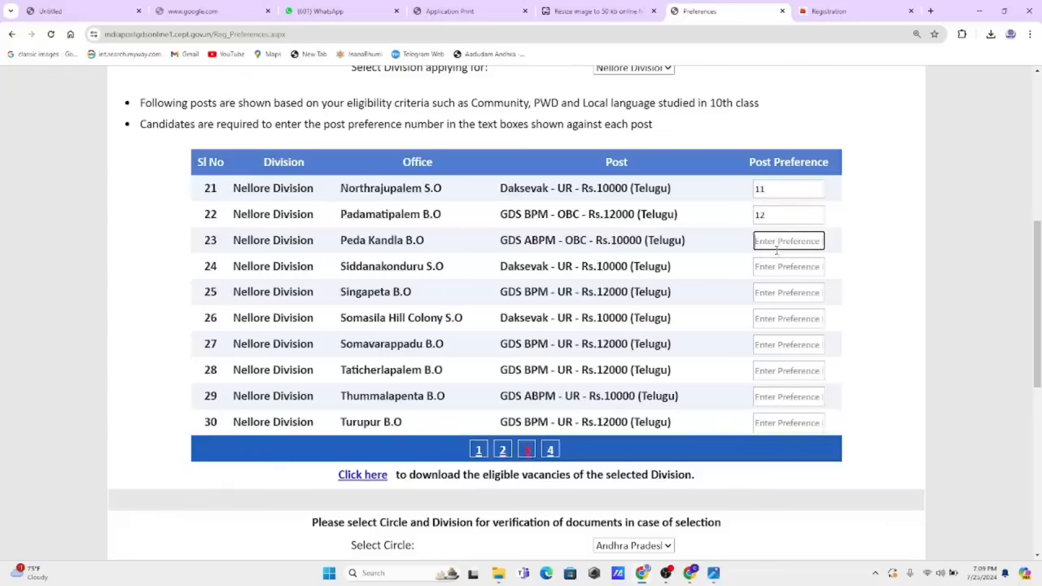
{"action": "type", "text": "13"}
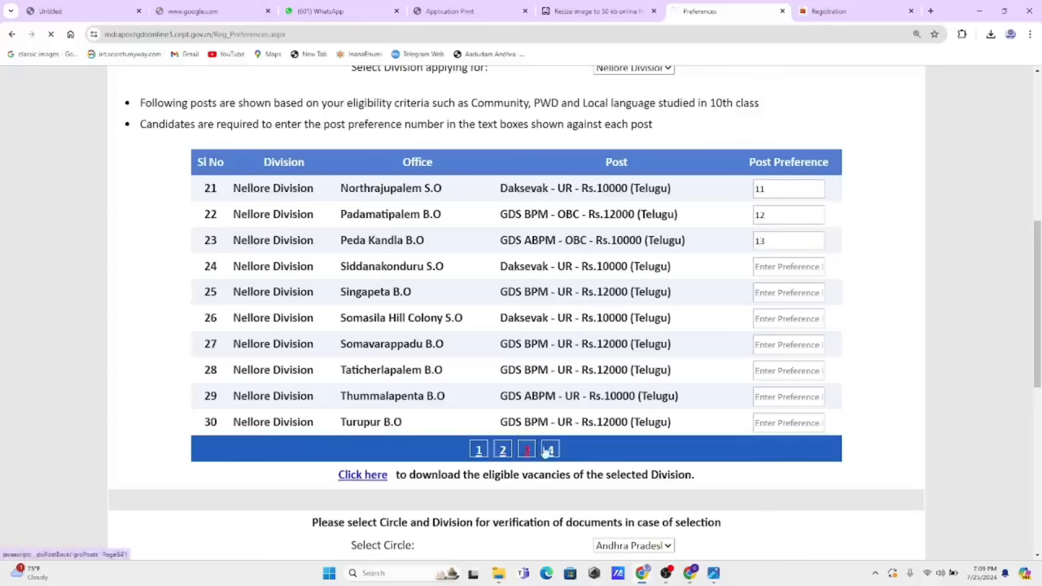
Review the fourth page of Nellore posts and change the division applied for to Anakapalle Division
{"action": "left_click", "coordinate": [549, 450]}
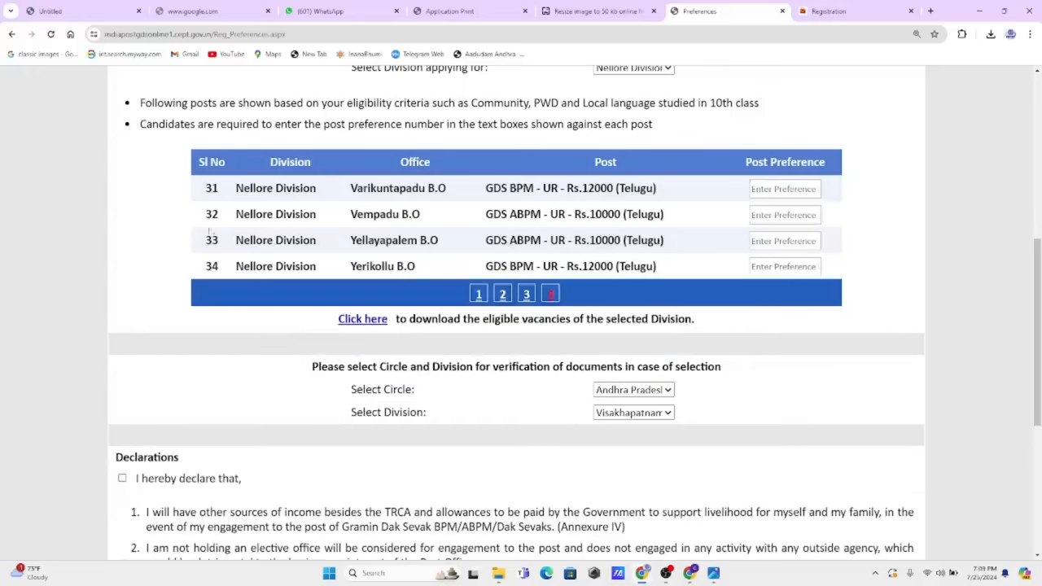
{"action": "left_click_drag", "start_coordinate": [211, 268], "coordinate": [348, 241]}
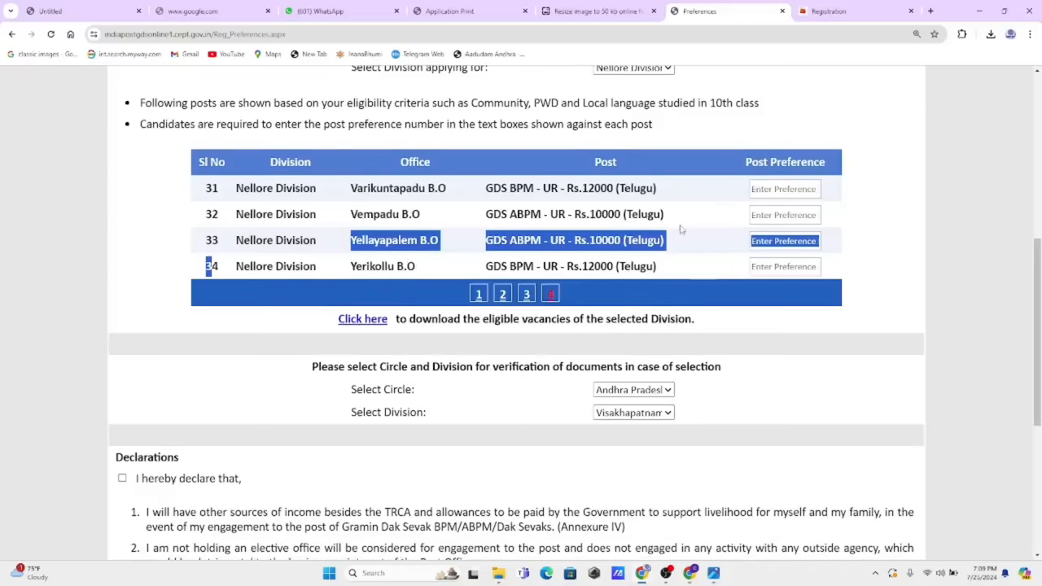
{"action": "scroll", "coordinate": [686, 228], "scroll_direction": "up", "scroll_amount": 1}
{"action": "left_click", "coordinate": [648, 122]}
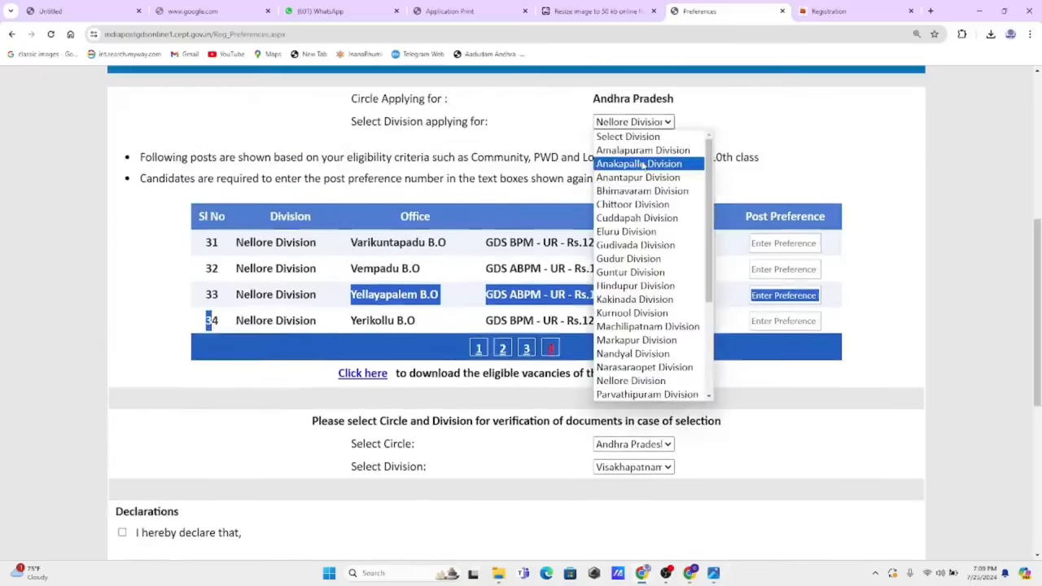
{"action": "left_click", "coordinate": [642, 164]}
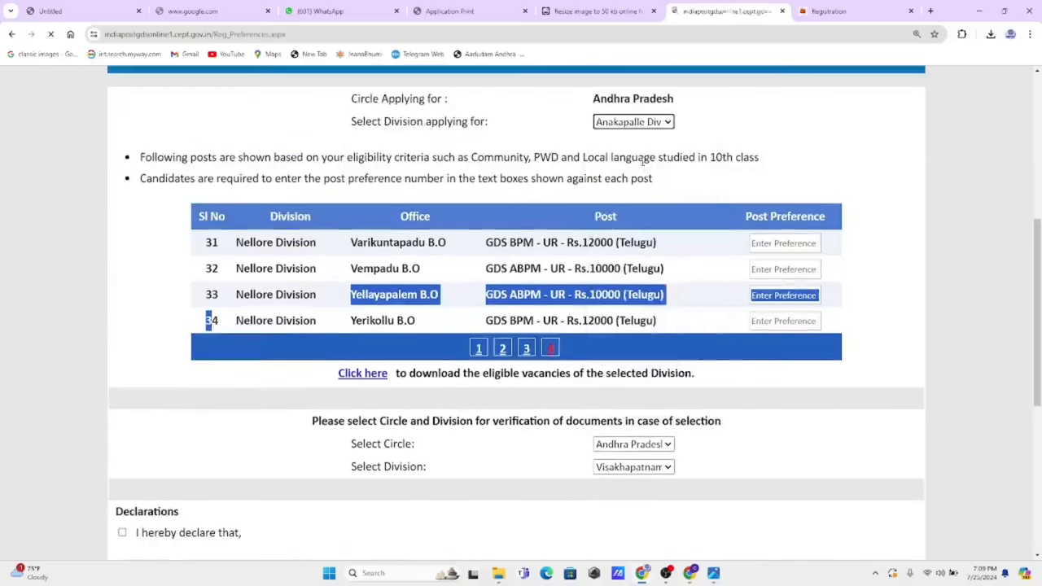
Set the division applied for to Visakhapatnam Division
{"action": "left_click", "coordinate": [622, 125]}
{"action": "scroll", "coordinate": [651, 325], "scroll_direction": "down", "scroll_amount": 4}
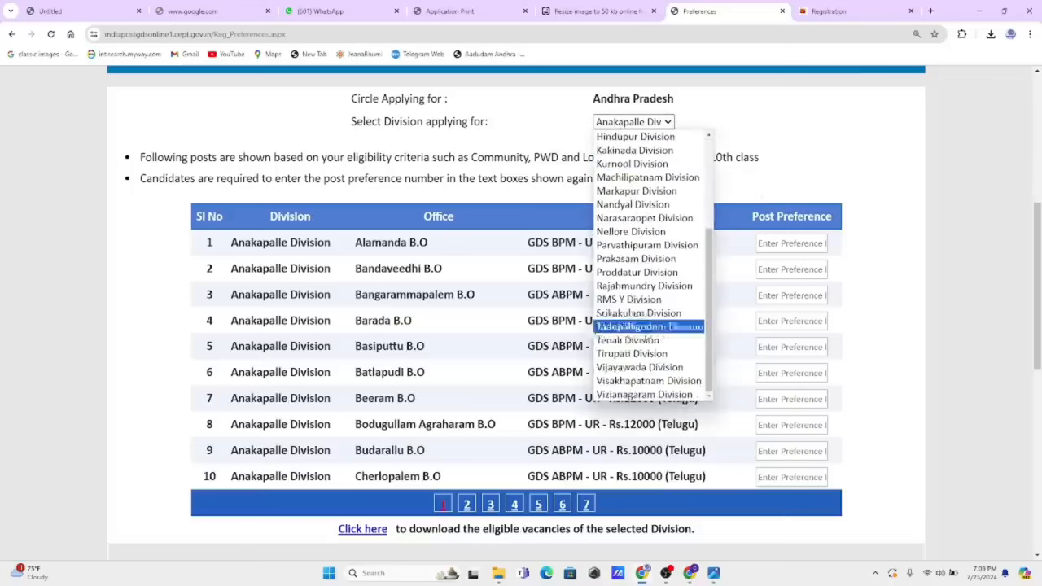
{"action": "left_click", "coordinate": [647, 379]}
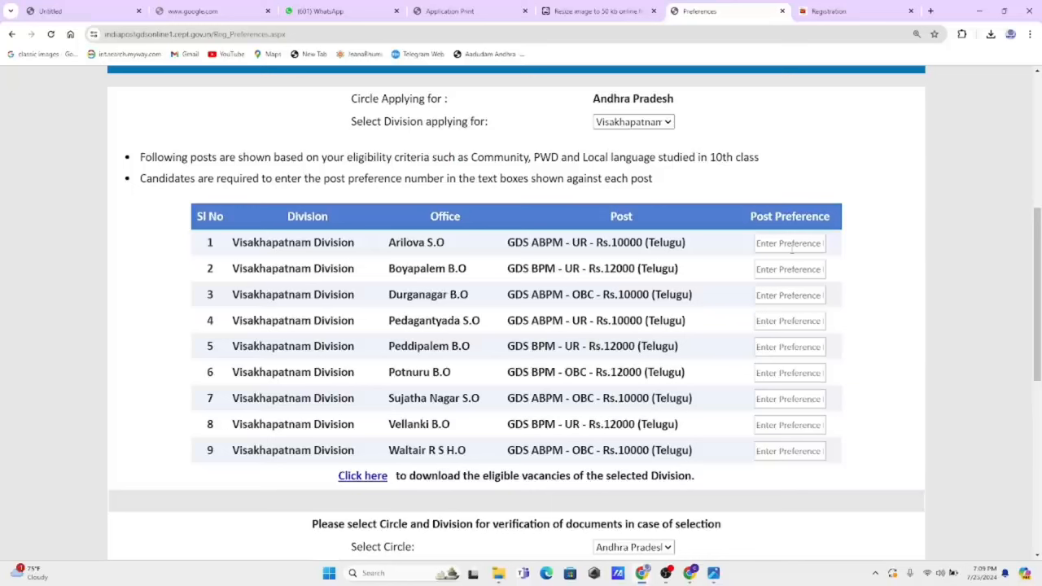
Enter preferences 1 to 4, in order, for Arilova S.O, Boyapalem B.O, Durganagar B.O and Pedagantyada S.O
{"action": "left_click", "coordinate": [791, 247]}
{"action": "type", "text": "1"}
{"action": "left_click", "coordinate": [785, 273]}
{"action": "type", "text": "2"}
{"action": "left_click", "coordinate": [774, 298]}
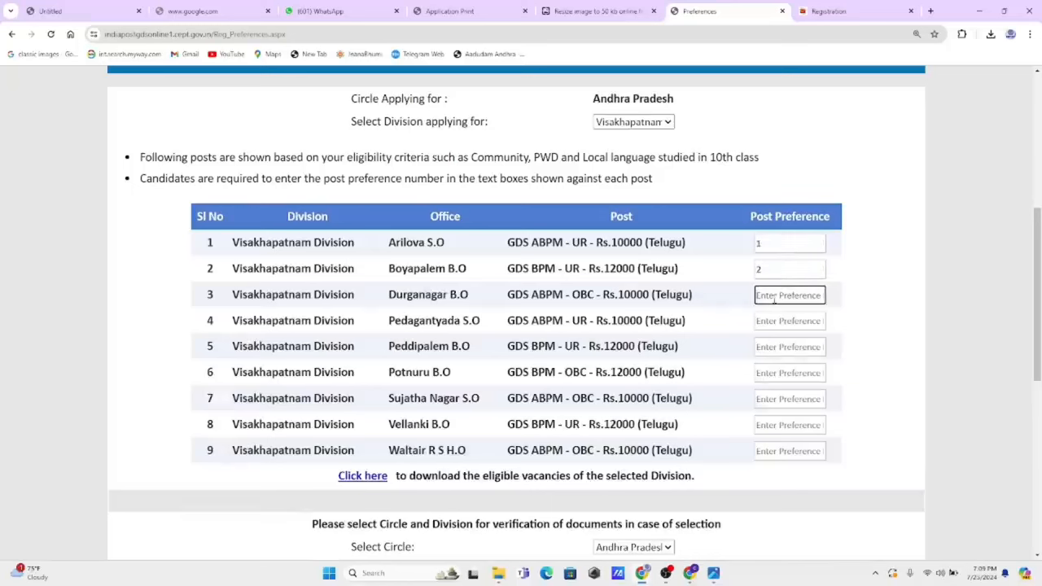
{"action": "type", "text": "3"}
{"action": "left_click", "coordinate": [773, 323]}
{"action": "type", "text": "4"}
Enter preferences 5 to 9, in order, for Peddipalem B.O, Potnuru B.O, Sujatha Nagar S.O, Vellanki B.O and Waltair R S H.O
{"action": "left_click", "coordinate": [768, 350]}
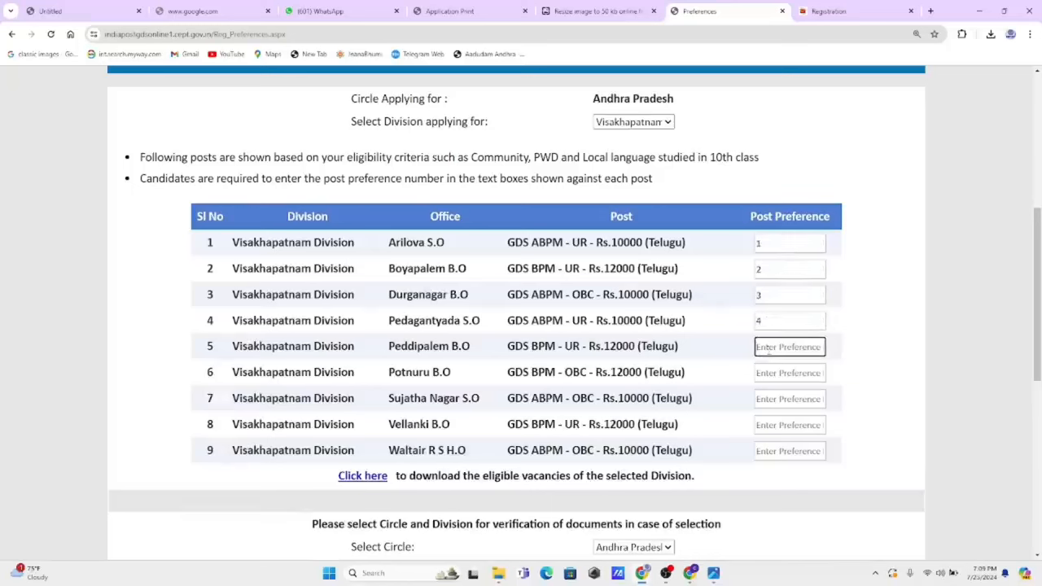
{"action": "type", "text": "5"}
{"action": "left_click", "coordinate": [770, 373]}
{"action": "type", "text": "6"}
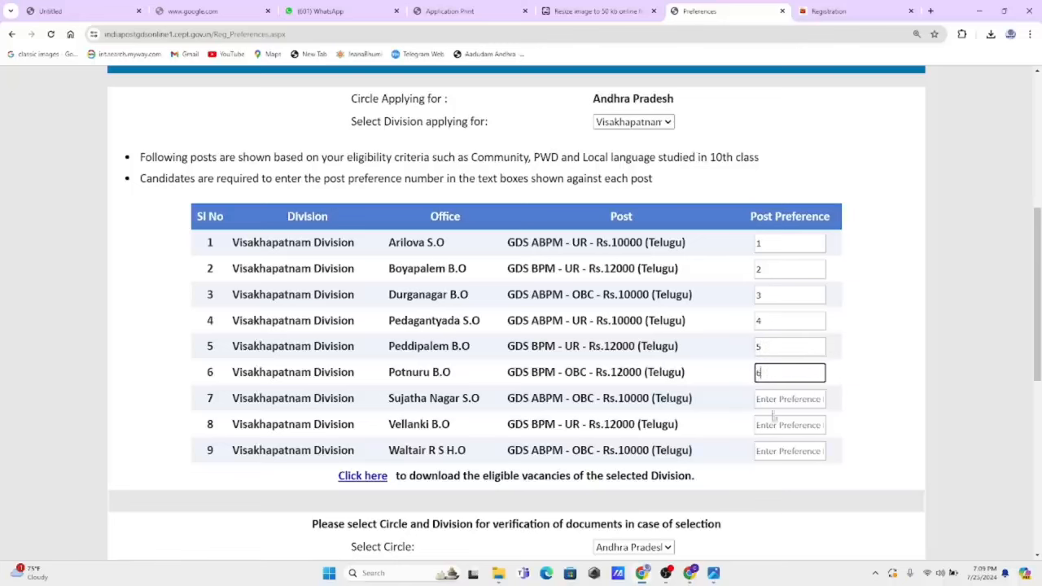
{"action": "left_click", "coordinate": [774, 401]}
{"action": "type", "text": "7"}
{"action": "left_click", "coordinate": [777, 424]}
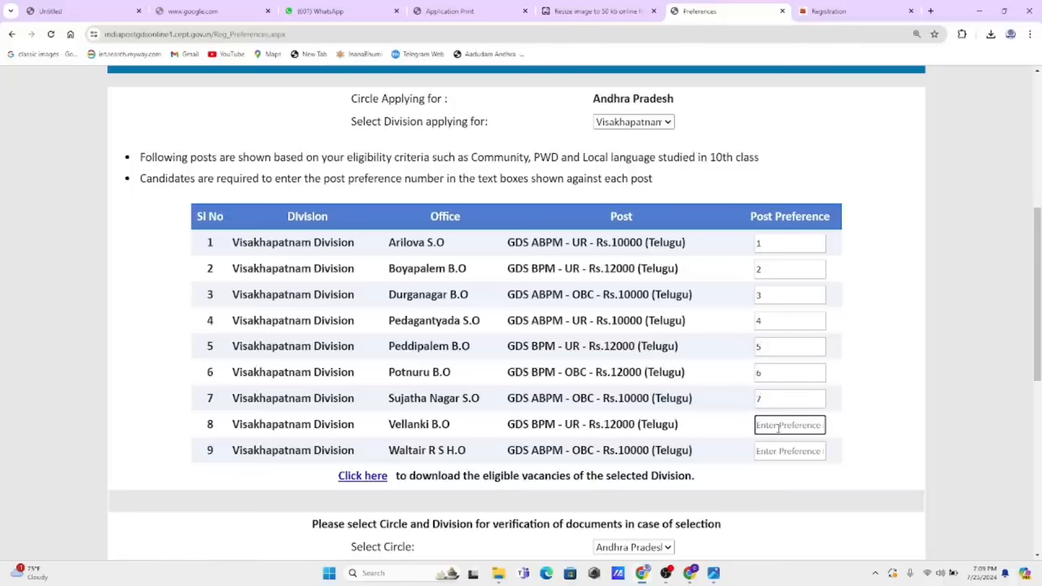
{"action": "type", "text": "8"}
{"action": "left_click", "coordinate": [776, 450]}
{"action": "type", "text": "9"}
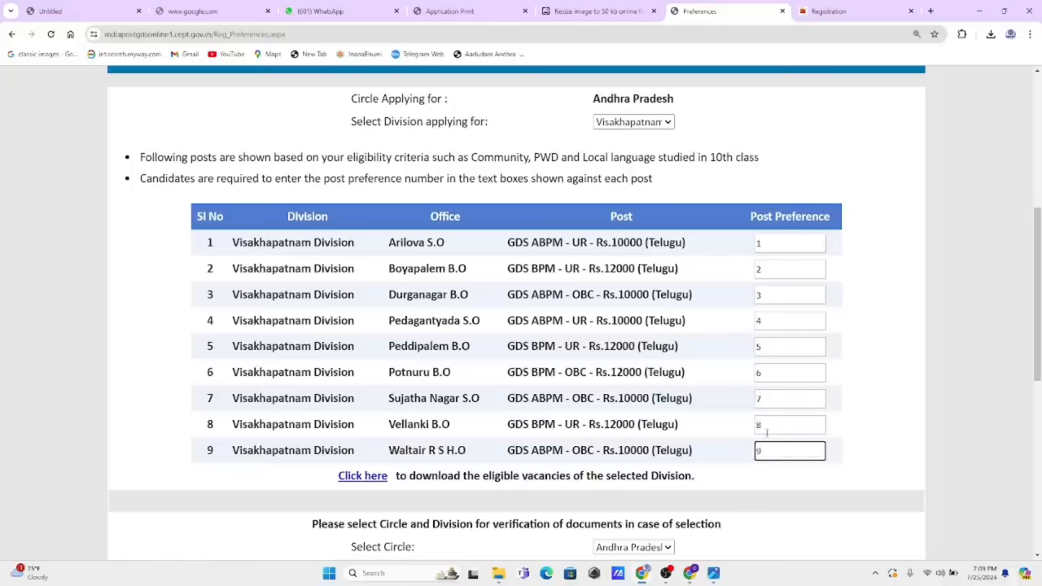
Accept the declarations, then save the post preferences and acknowledge the submission message
{"action": "scroll", "coordinate": [130, 261], "scroll_direction": "down", "scroll_amount": 5}
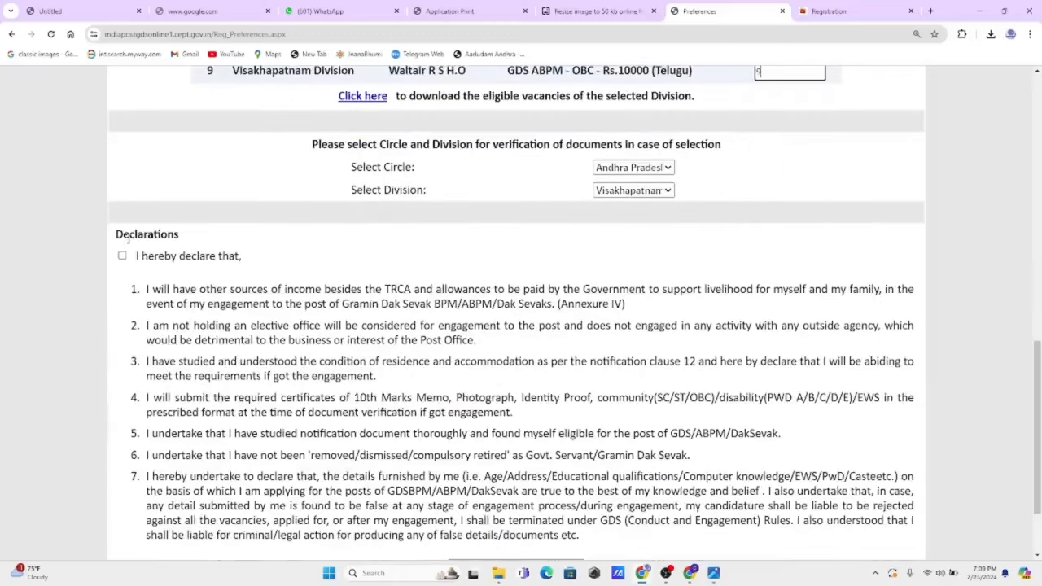
{"action": "left_click", "coordinate": [123, 256]}
{"action": "scroll", "coordinate": [235, 288], "scroll_direction": "down", "scroll_amount": 2}
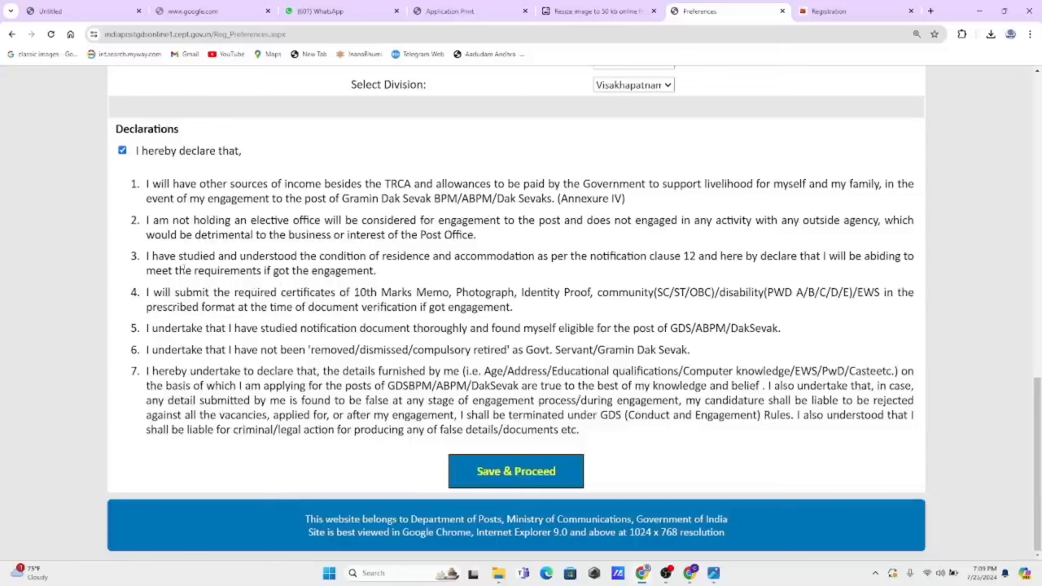
{"action": "left_click_drag", "start_coordinate": [149, 220], "coordinate": [502, 431]}
{"action": "left_click", "coordinate": [525, 483]}
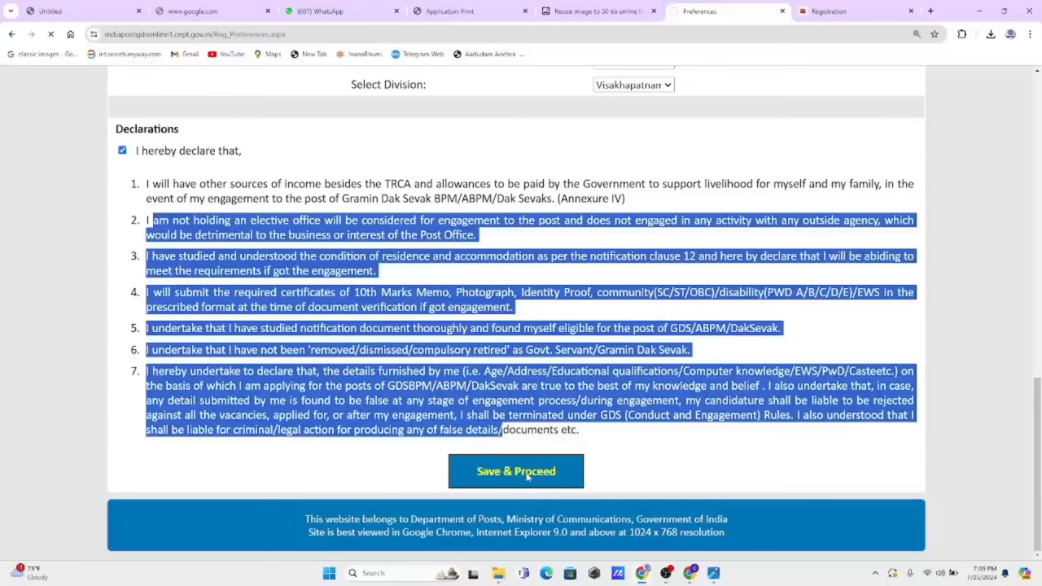
{"action": "left_click_drag", "start_coordinate": [411, 78], "coordinate": [513, 87]}
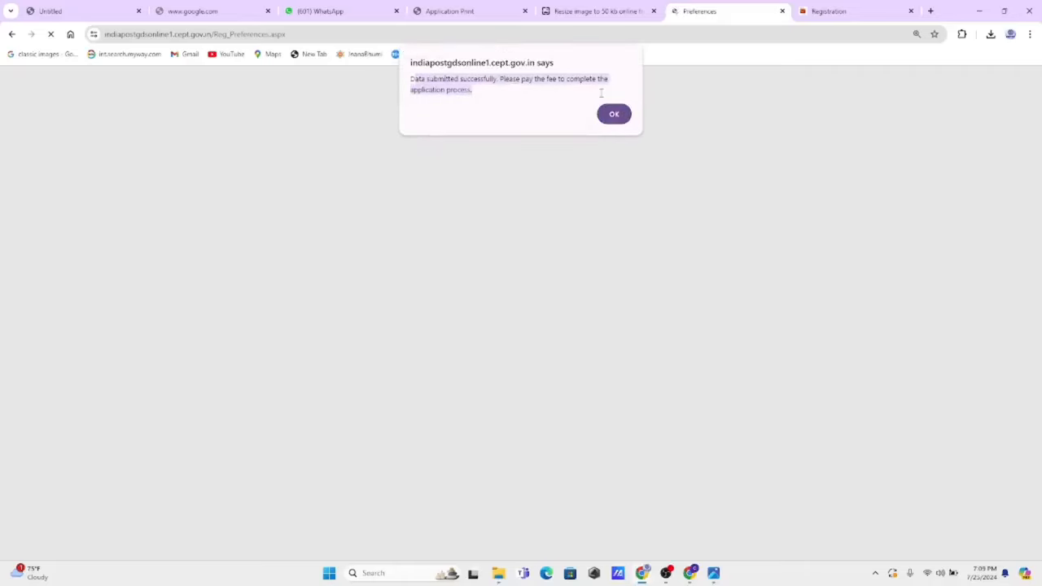
{"action": "left_click", "coordinate": [609, 116]}
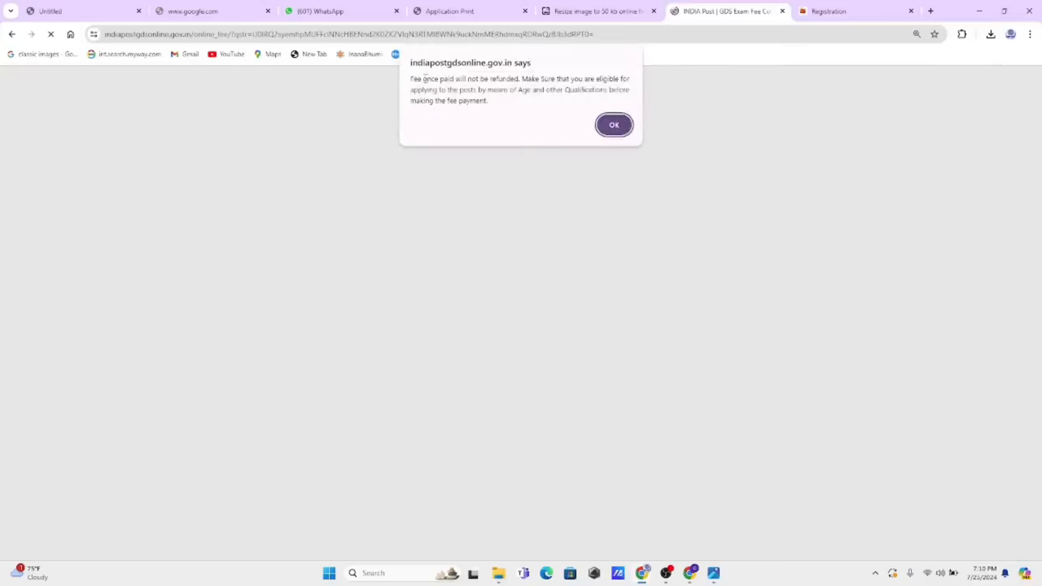
Acknowledge the fee refund and eligibility notice and proceed to the application fee payment
{"action": "left_click_drag", "start_coordinate": [424, 78], "coordinate": [529, 90]}
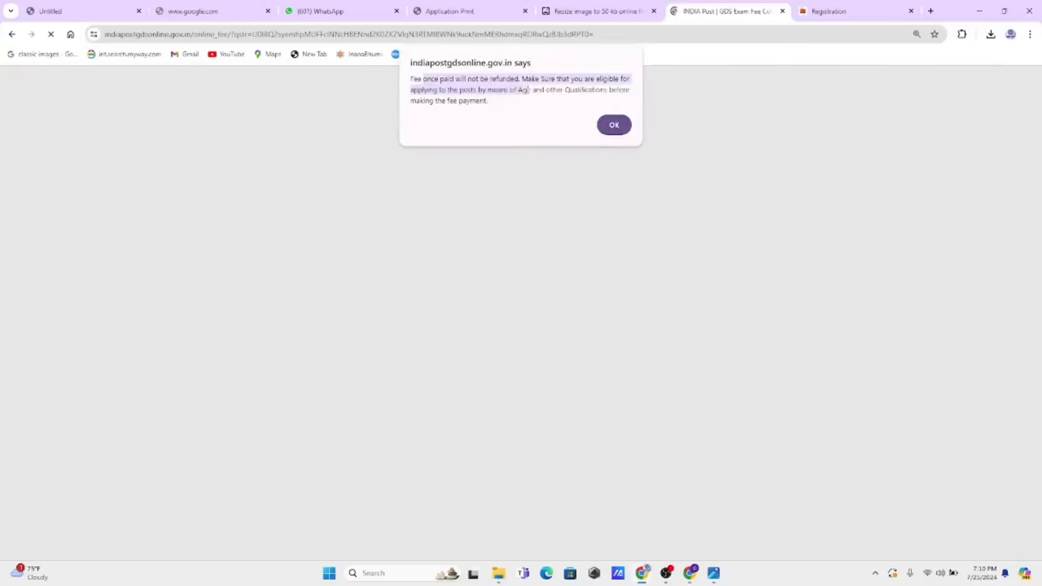
{"action": "left_click", "coordinate": [616, 125]}
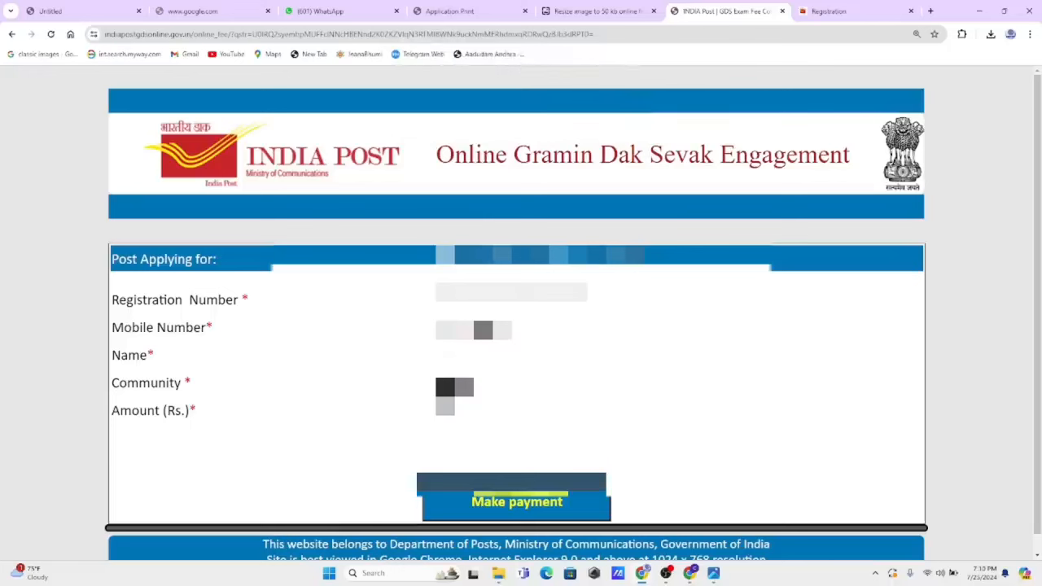
{"action": "left_click", "coordinate": [498, 503]}
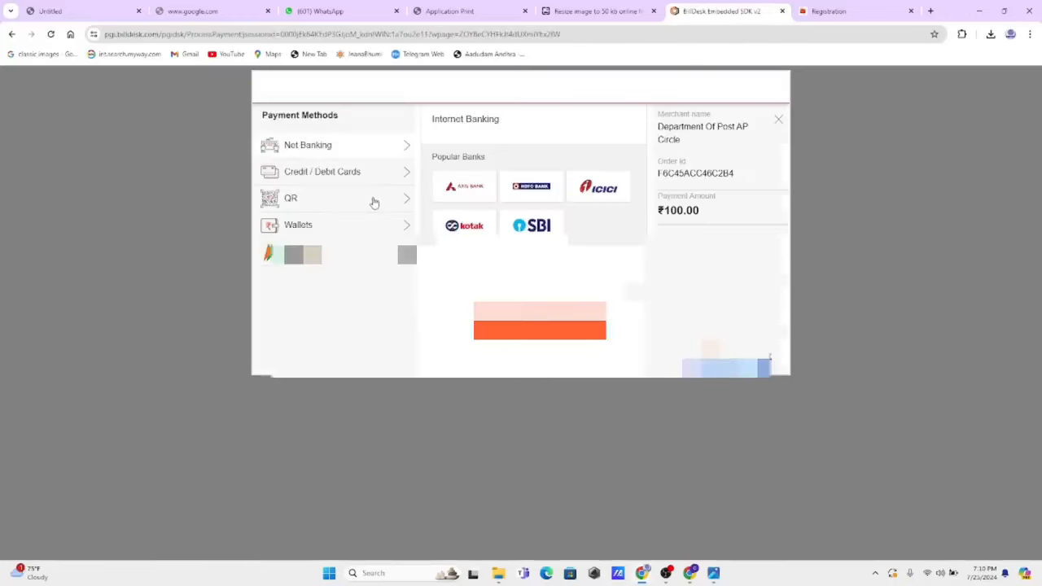
Choose credit/debit cards as the payment method and check the payment amount
{"action": "left_click", "coordinate": [376, 173]}
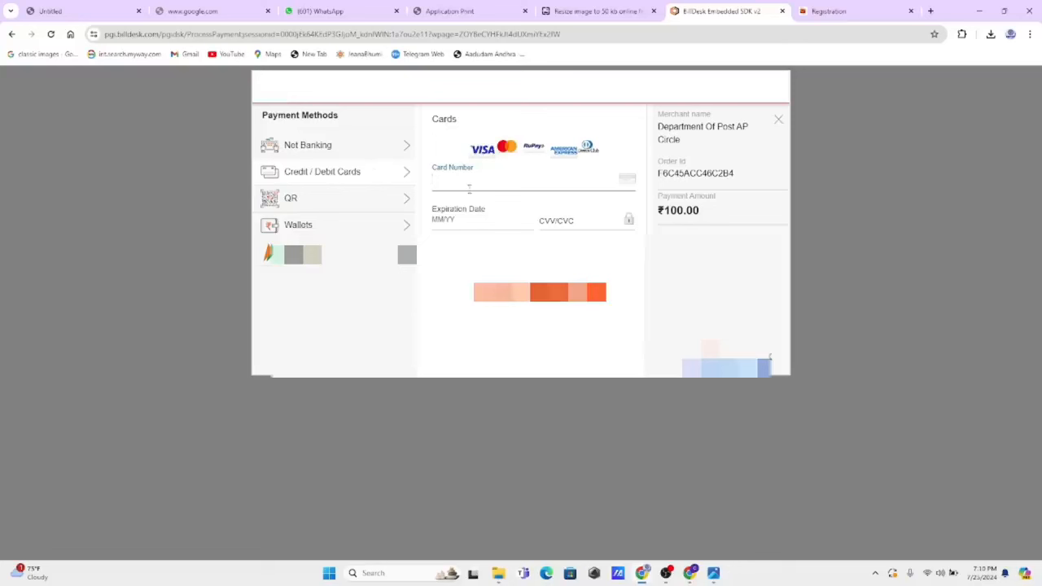
{"action": "left_click_drag", "start_coordinate": [698, 213], "coordinate": [663, 213]}
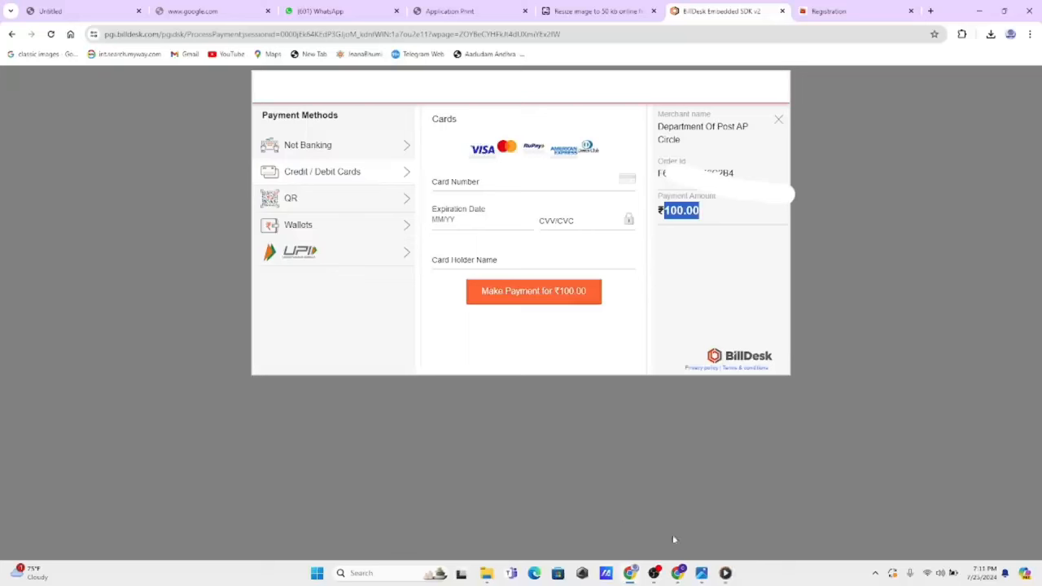
Switch to Media Player to view the recording of the payment process
{"action": "left_click", "coordinate": [723, 573]}
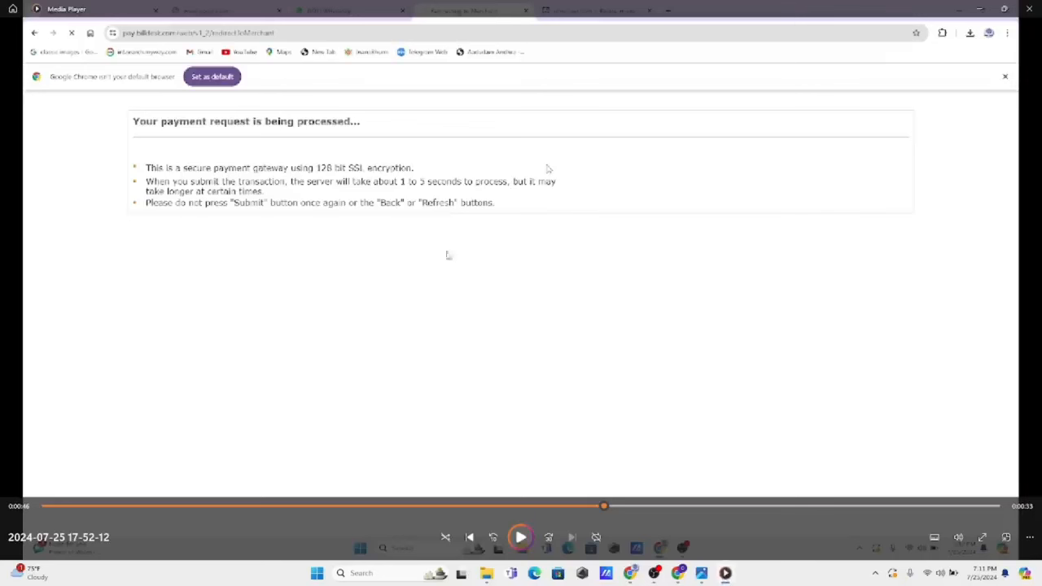